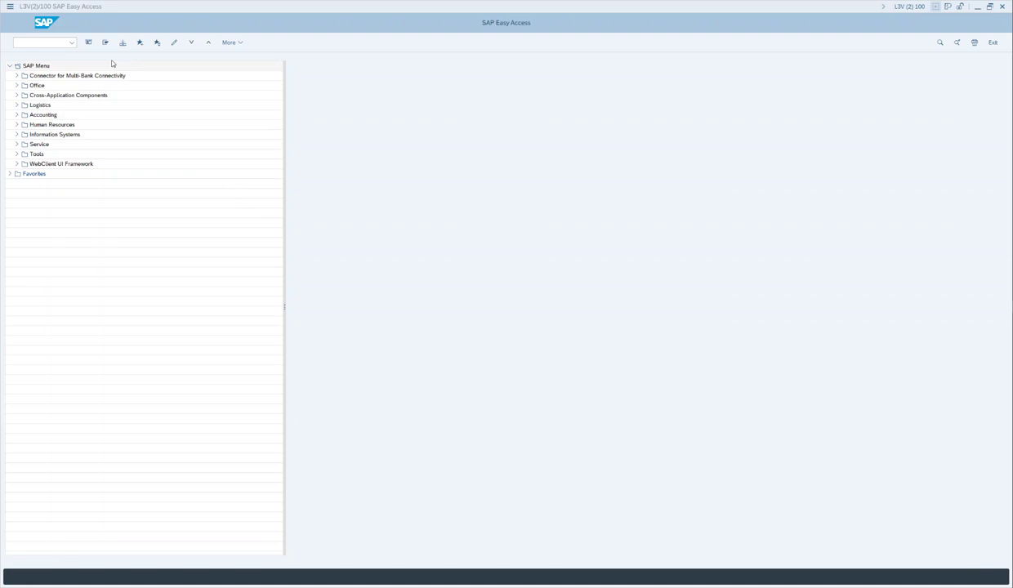
Open the IDoc processing test tool with transaction WE19
left_click(71, 44)
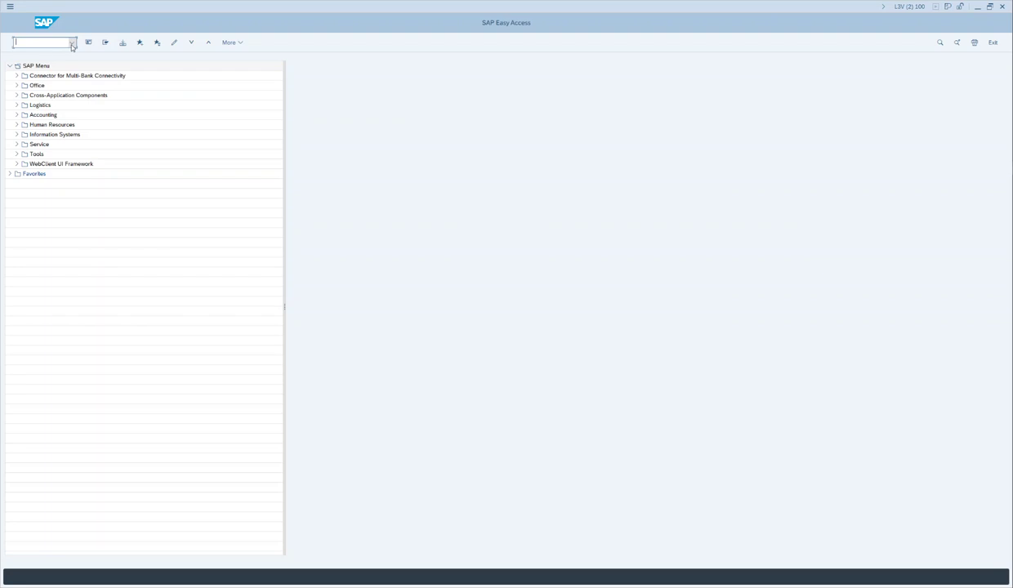
type("WE19")
key("Return")
Clear the existing IDoc and message type entries, and create the test IDoc from basic type DELVRY03
key("BackSpace")
double_click(122, 117)
key("BackSpace")
left_click(144, 91)
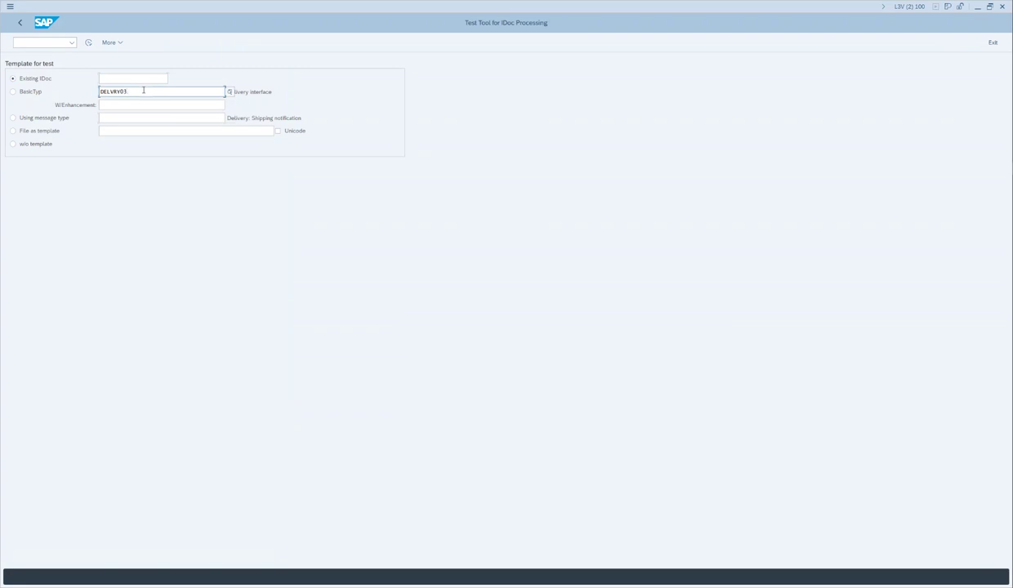
left_click(89, 42)
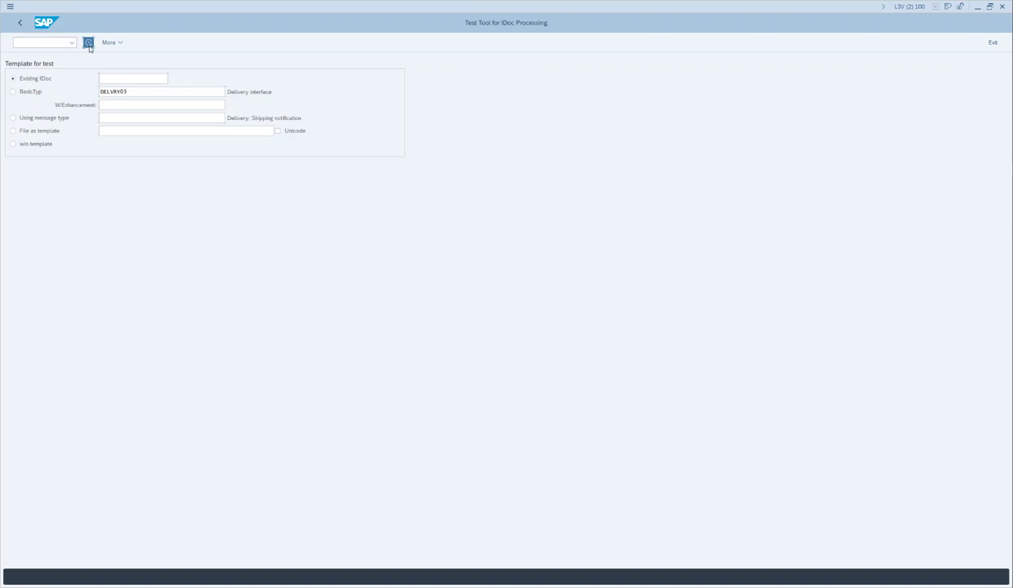
left_click(25, 93)
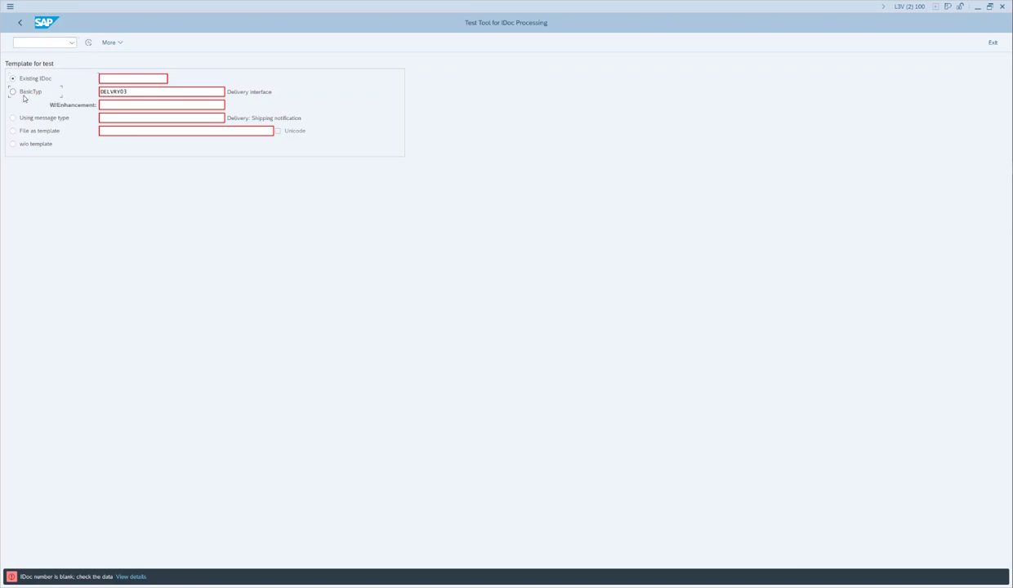
left_click(88, 42)
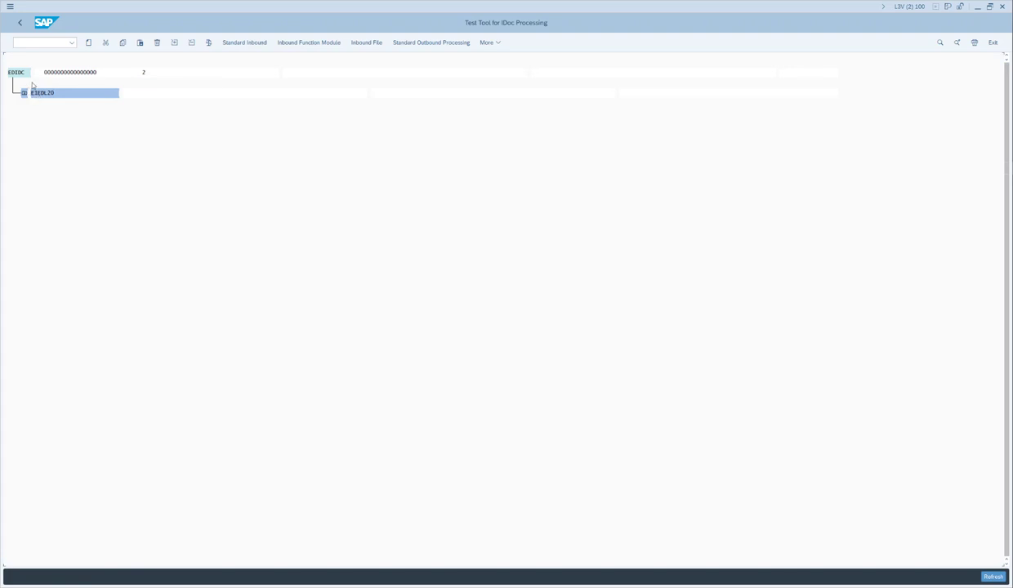
In the control record, enter receiver port SAPL3V with partner L3VCLNT100 and sender port SAPPOV with partner L3VBIZ100
double_click(59, 77)
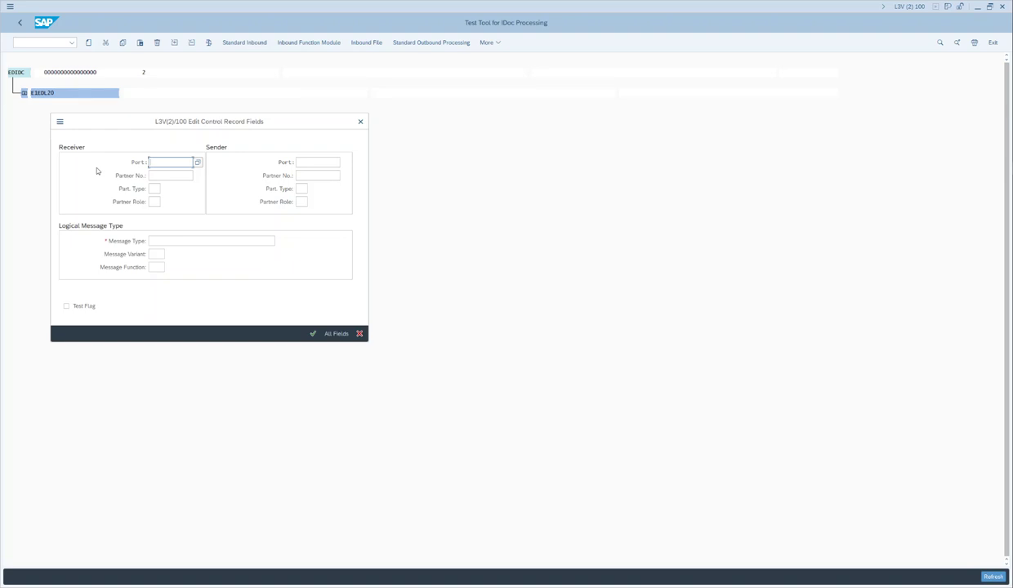
type("SAPL3V")
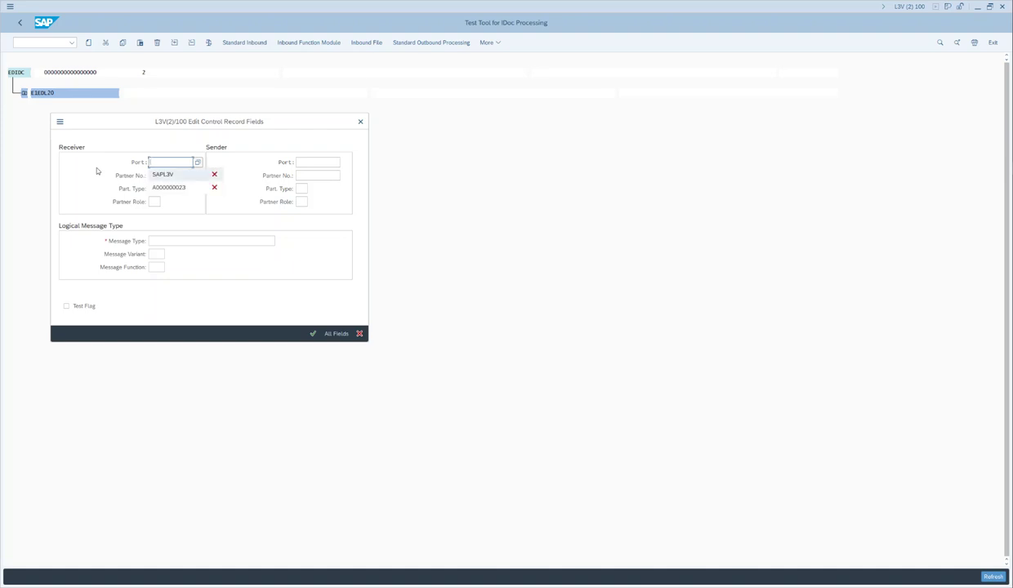
left_click(324, 166)
type("SAPPOV")
left_click(174, 176)
type("L")
left_click(170, 187)
left_click(297, 176)
type("L")
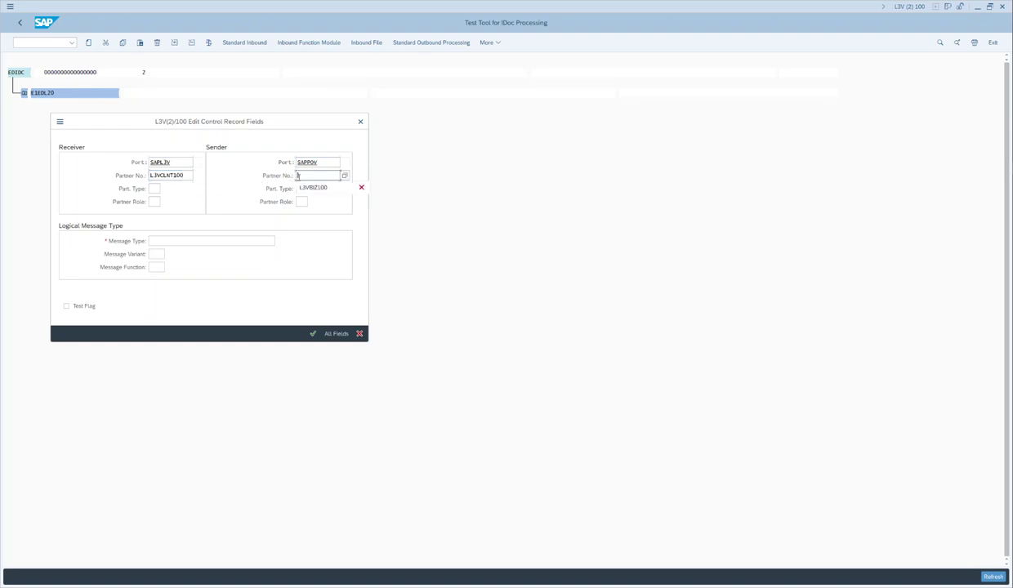
left_click(312, 187)
Set both the receiver and sender partner types to LS, choose message type DESADV, and confirm the control record
left_click(154, 190)
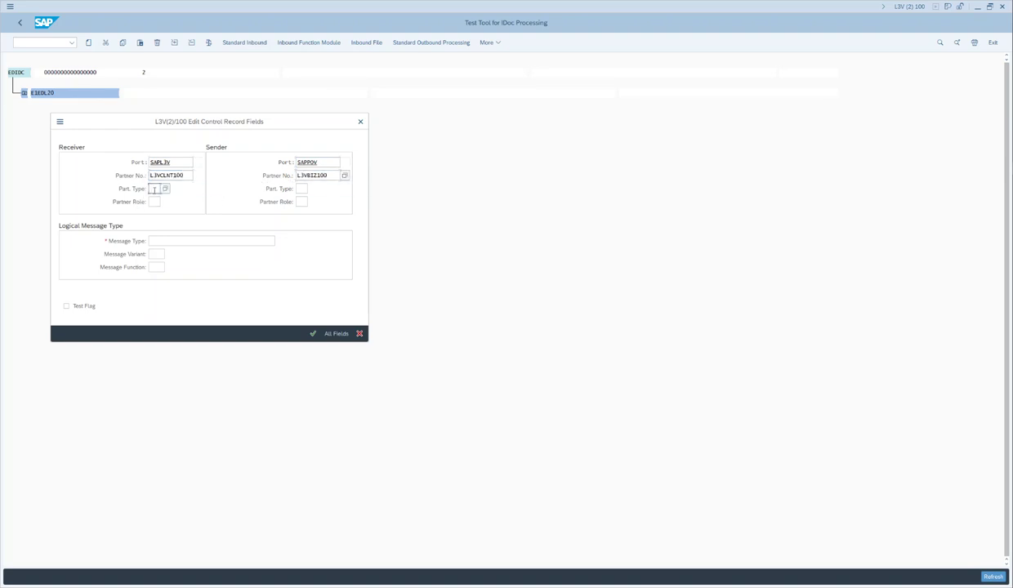
type("LS")
key("Tab")
key("Tab")
key("Tab")
type("LS")
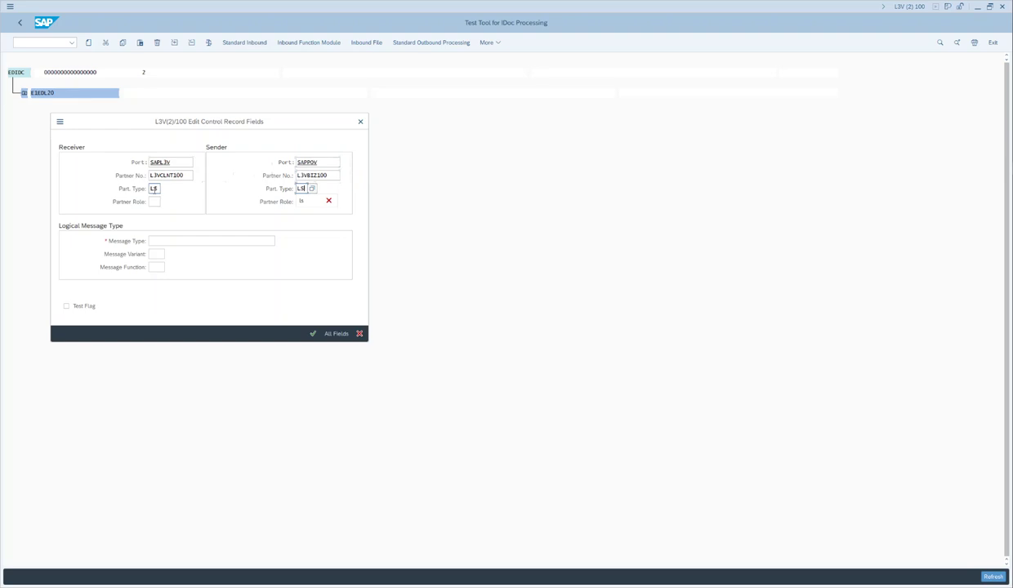
left_click(160, 239)
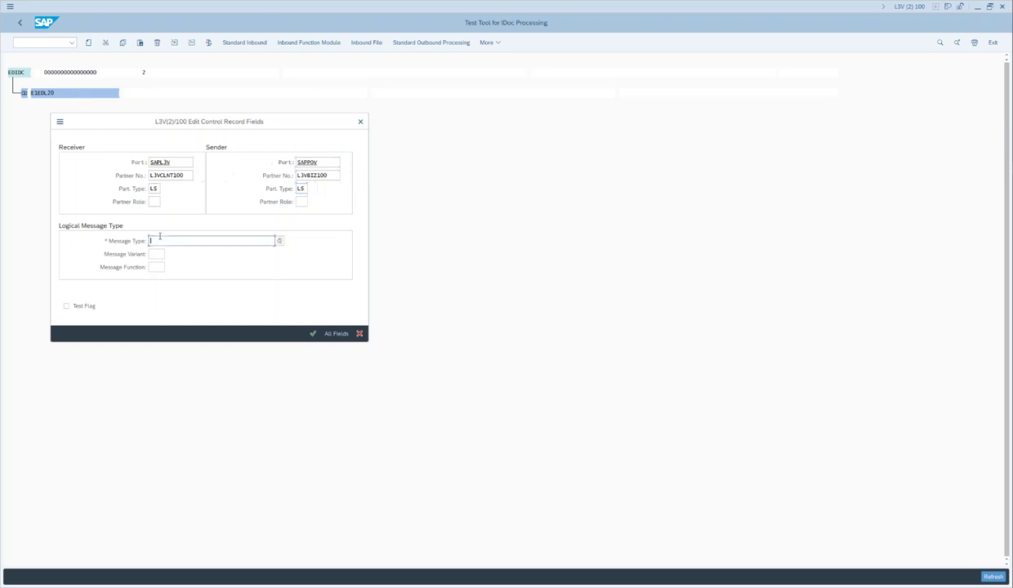
type("d")
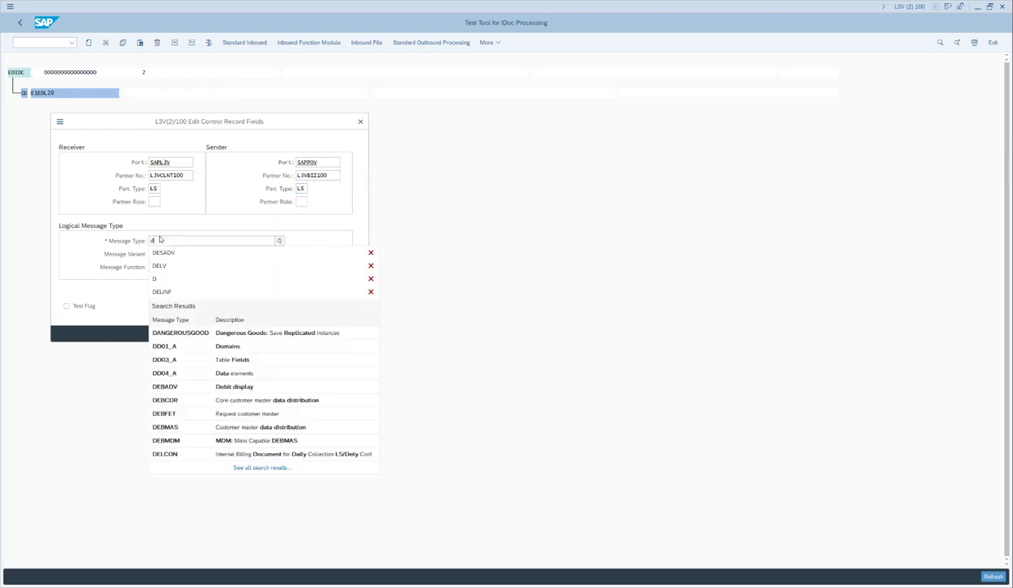
key("Down")
key("Return")
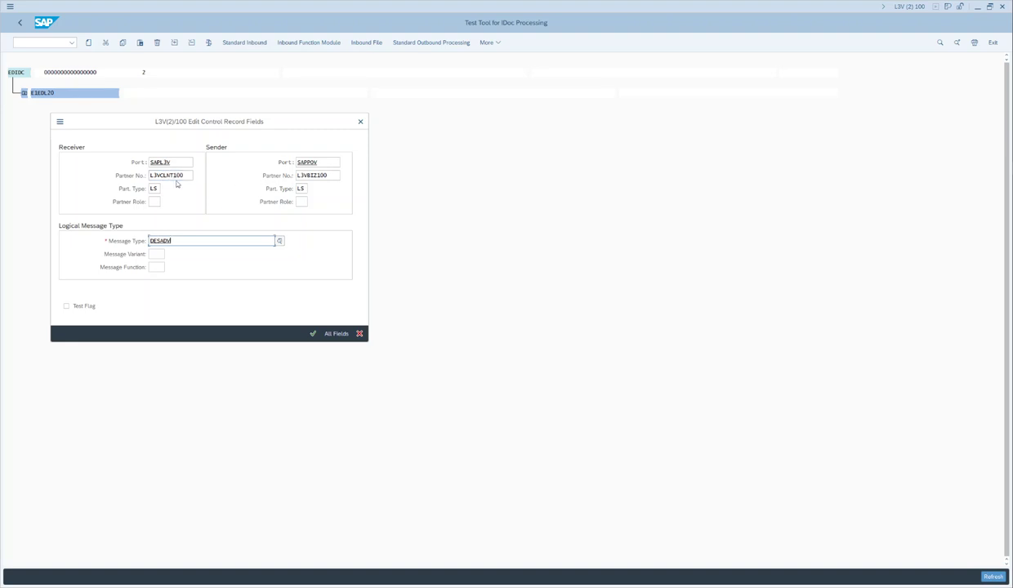
left_click(312, 334)
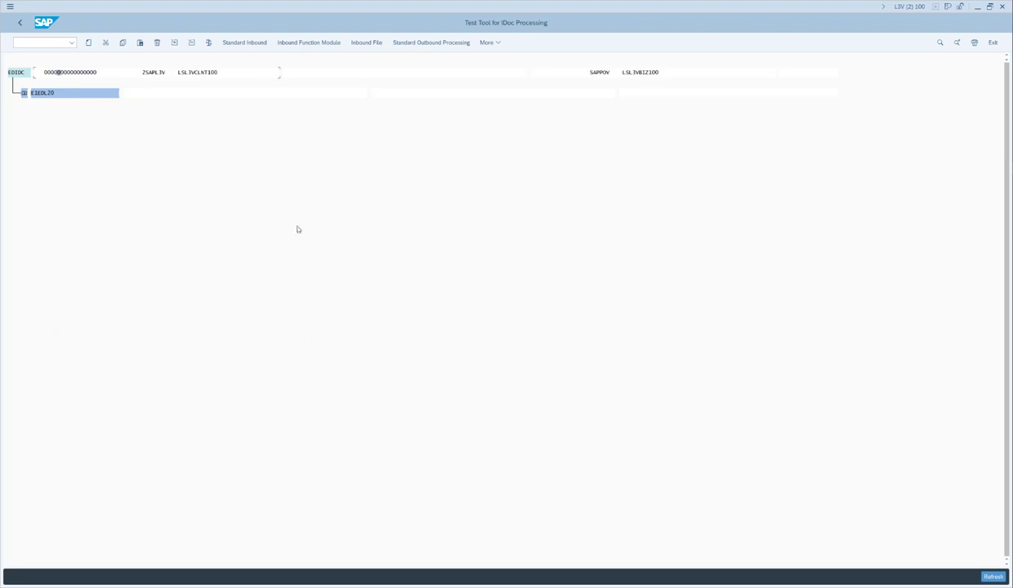
left_click(291, 44)
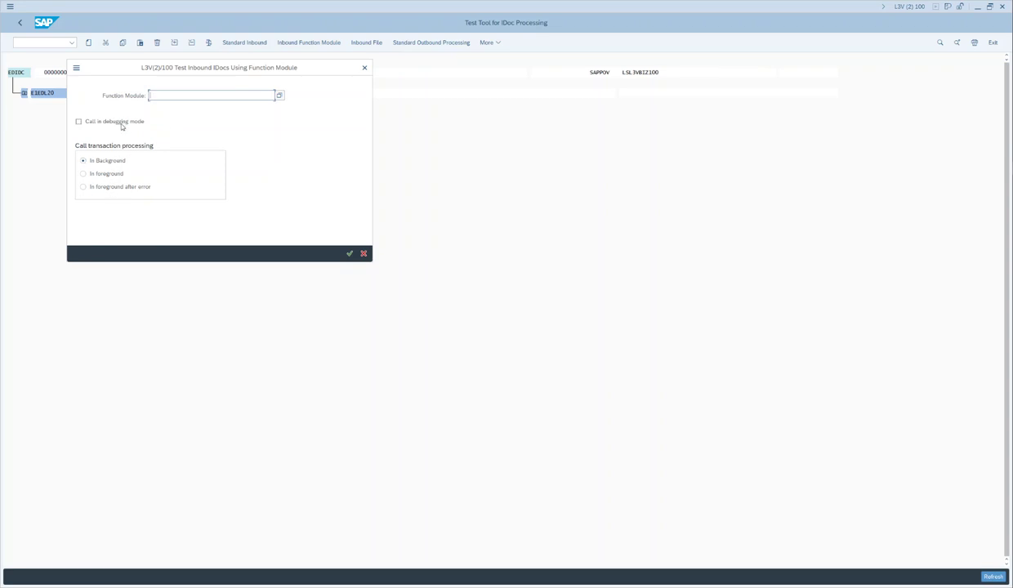
left_click(171, 103)
left_click(173, 104)
left_click(248, 94)
key("BackSpace")
key("BackSpace")
key("BackSpace")
key("BackSpace")
key("BackSpace")
key("BackSpace")
key("BackSpace")
key("BackSpace")
key("BackSpace")
key("BackSpace")
key("BackSpace")
key("BackSpace")
key("BackSpace")
key("BackSpace")
key("BackSpace")
key("BackSpace")
key("BackSpace")
key("BackSpace")
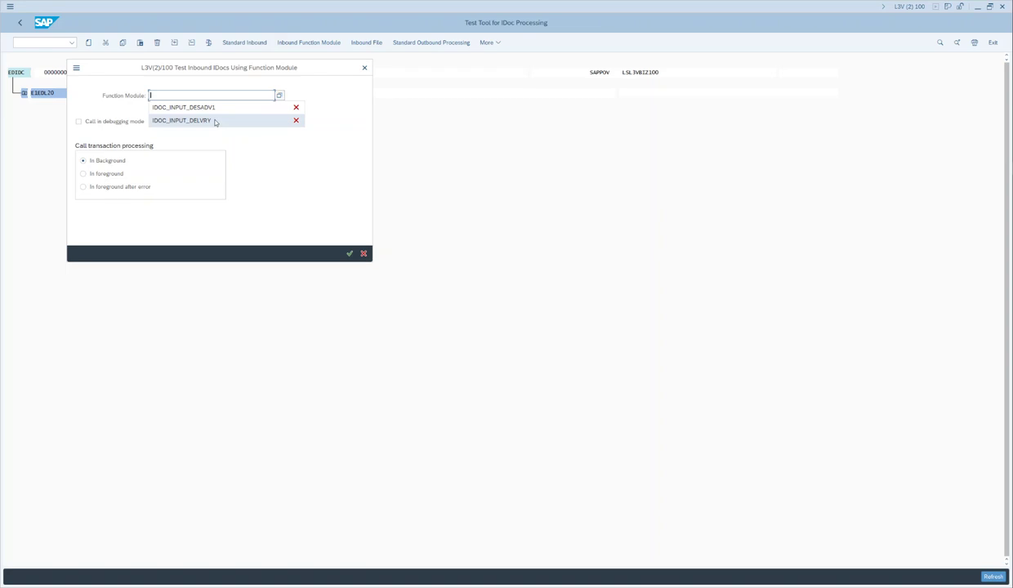
left_click(364, 254)
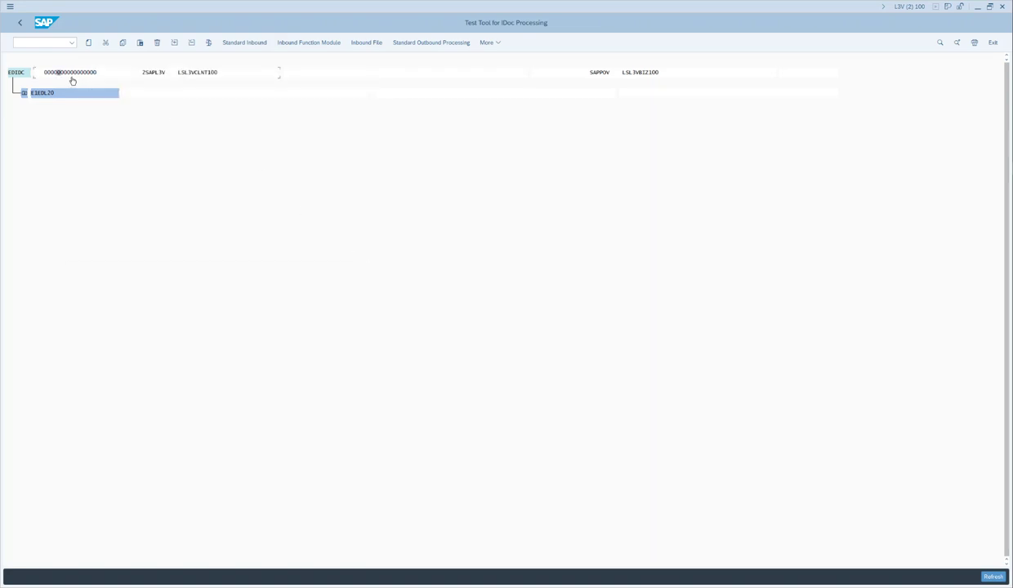
Expand the E1EDL20 segment, switch to the purchase order window, and copy the purchase order number
left_click(23, 93)
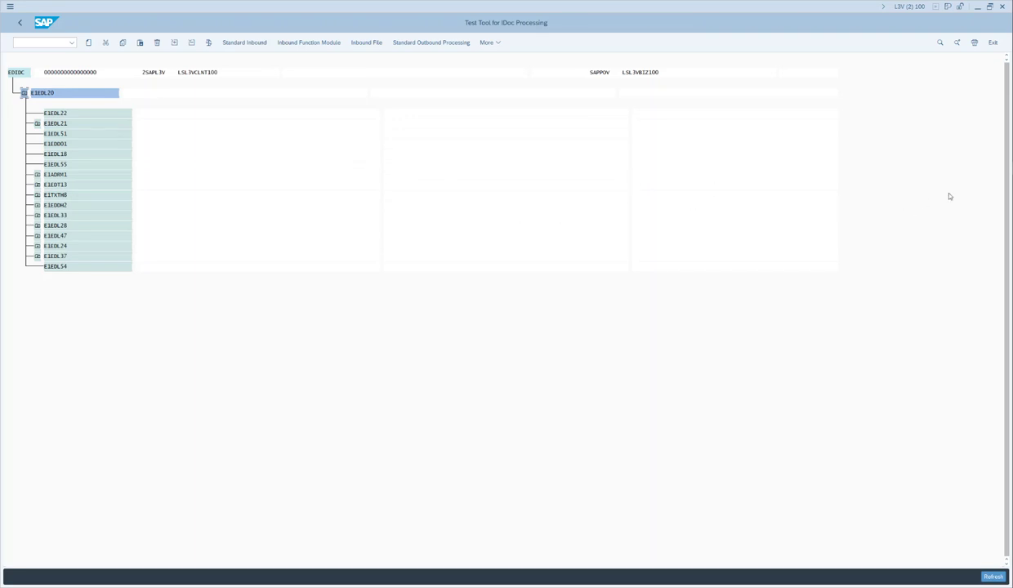
key("alt+Tab")
key("alt+Tab")
key("alt+Tab")
key("alt+Tab")
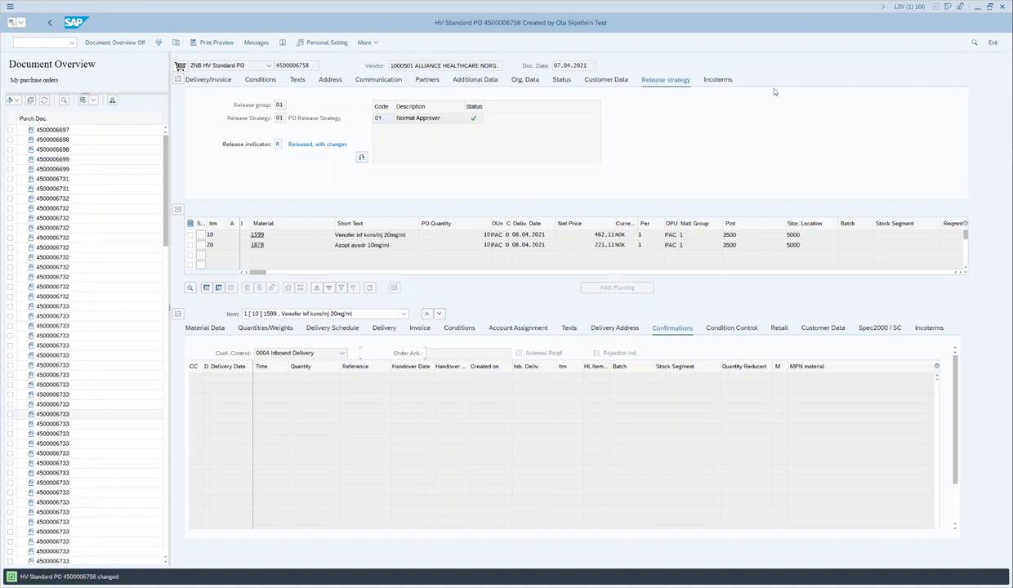
left_click_drag(316, 65, 247, 62)
left_click(284, 354)
left_click(294, 406)
left_click_drag(309, 66, 269, 65)
key("ctrl+c")
Back in the IDoc test window, paste the purchase order number into the VBELN field of segment E1EDL20
key("alt+Tab")
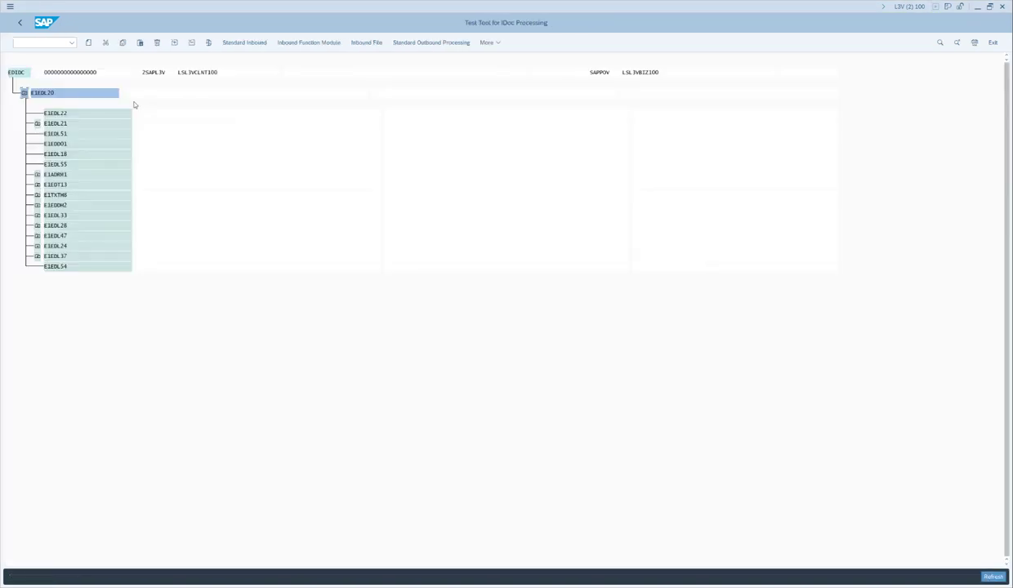
double_click(50, 95)
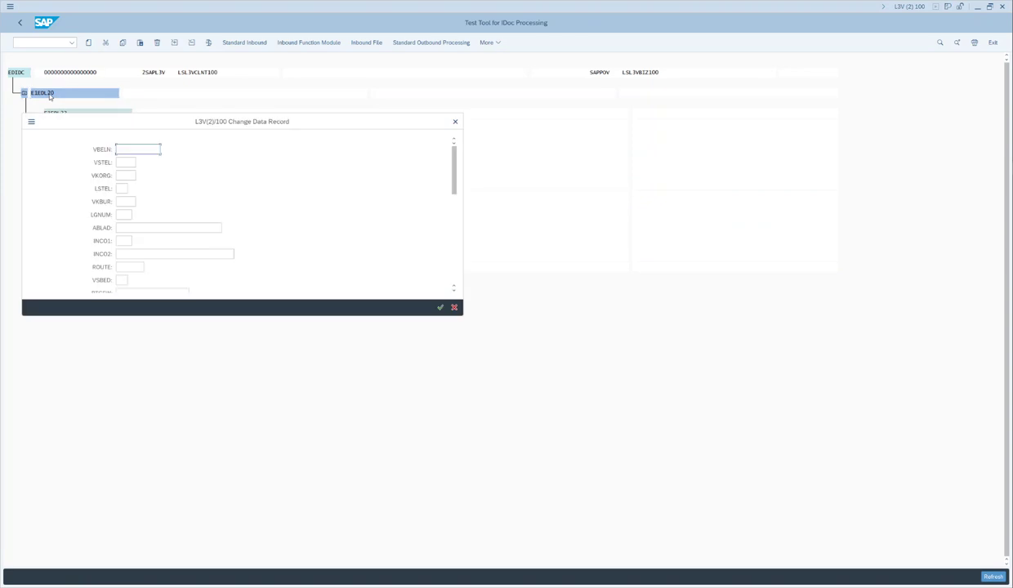
key("ctrl+v")
key("Return")
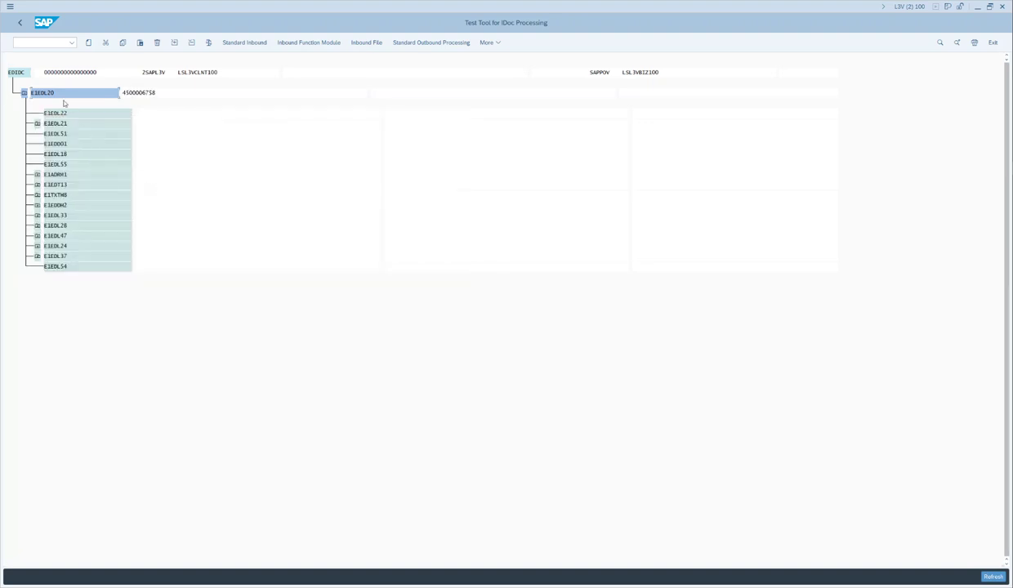
Set the qualifier of segment E1EDL18 to ORI
double_click(64, 155)
left_click_drag(103, 129, 215, 142)
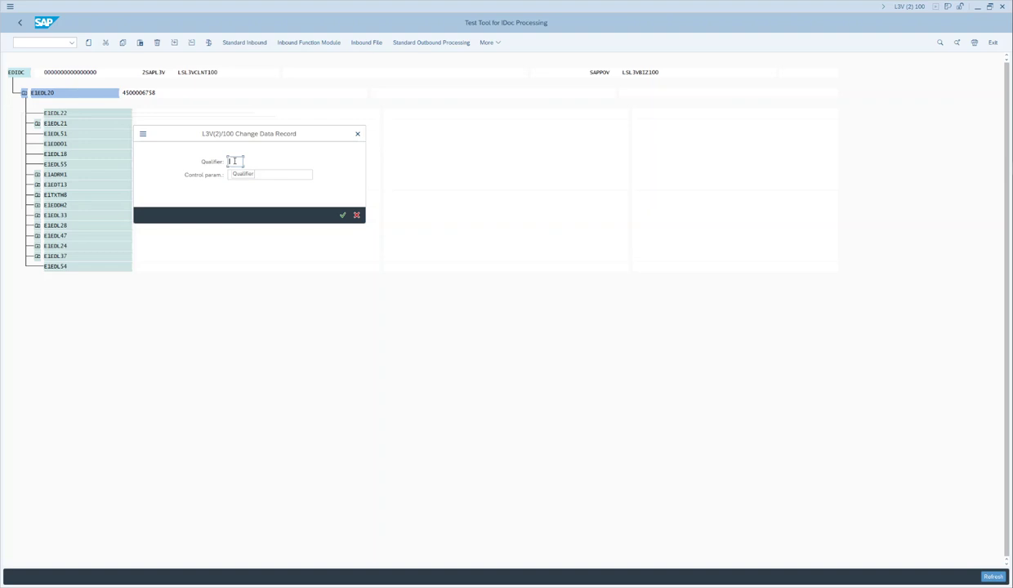
type("00")
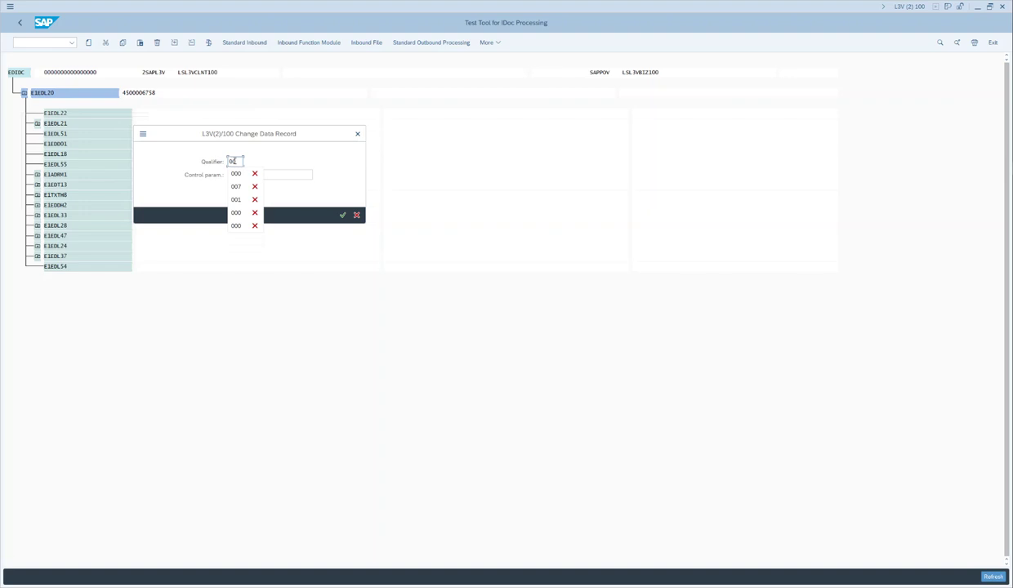
type("1")
key("BackSpace")
key("BackSpace")
key("BackSpace")
type("OR")
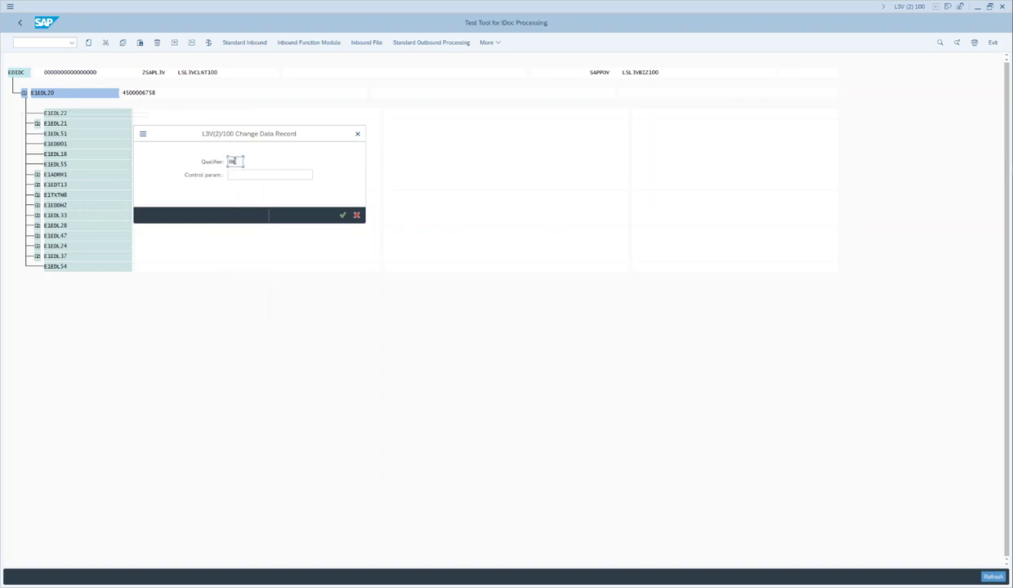
type("I")
key("Return")
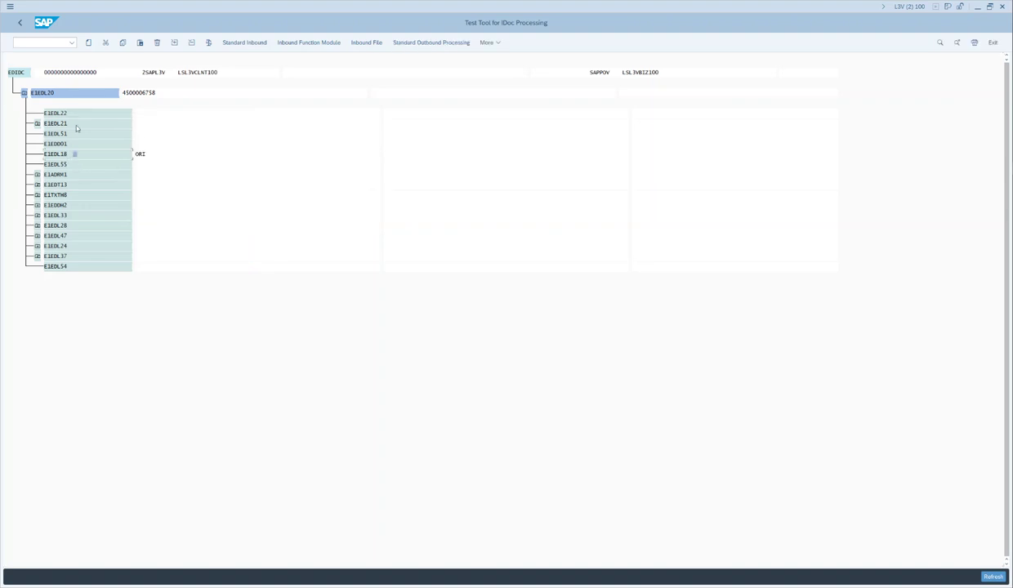
Copy the E1EDL18 segment and paste the duplicate at the same hierarchy level
left_click(123, 43)
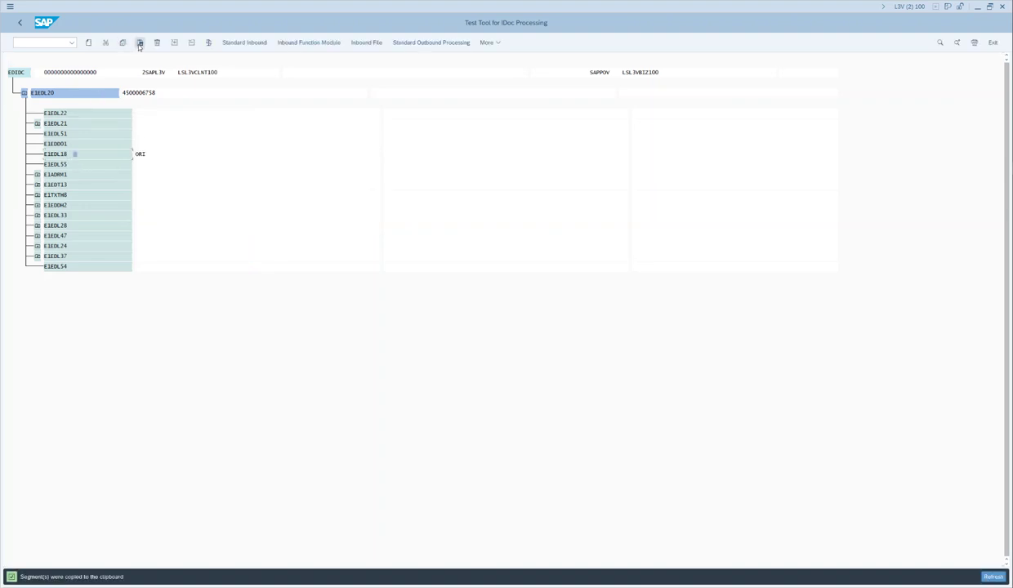
left_click(139, 43)
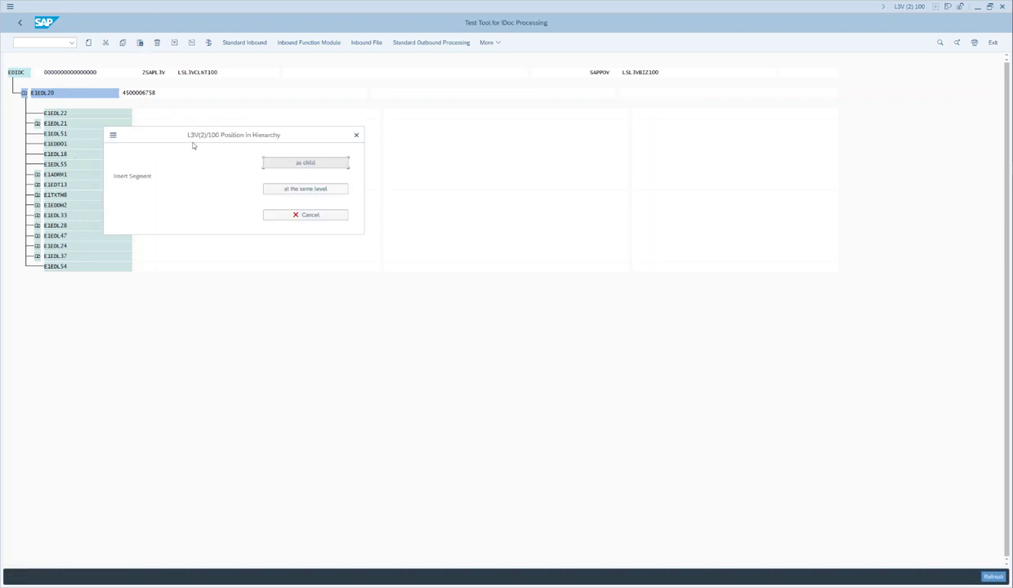
left_click_drag(201, 135, 258, 138)
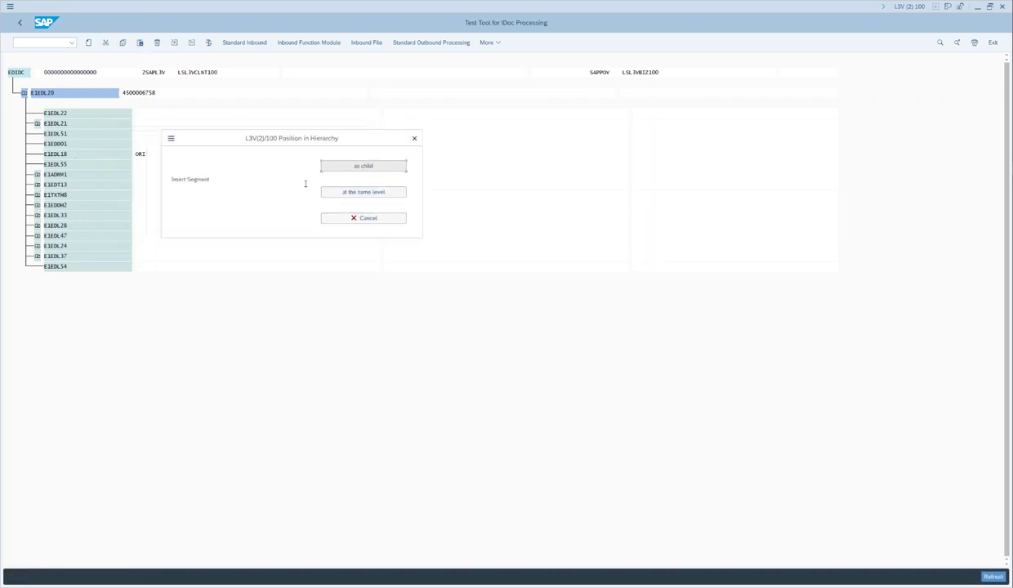
left_click(343, 193)
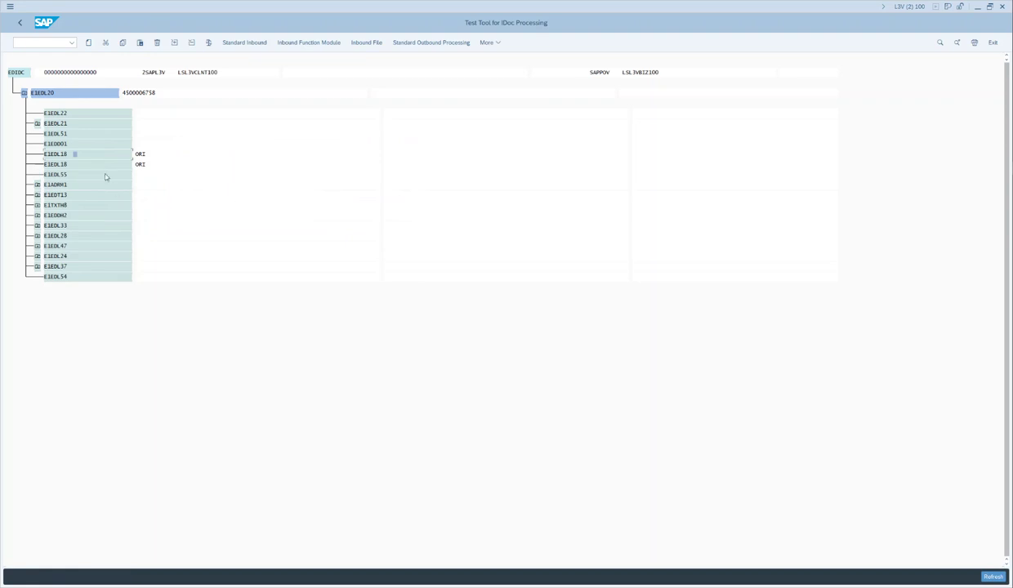
Change the second E1EDL18 segment's qualifier to CWV, transfer gross weight, net weight, and volume (inbound), from the value list
double_click(93, 163)
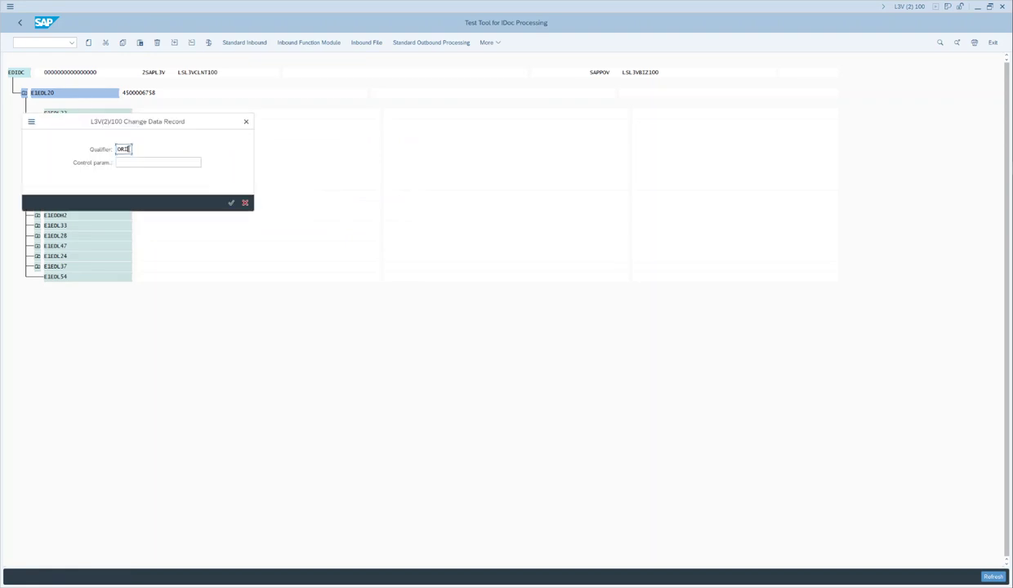
key("F4")
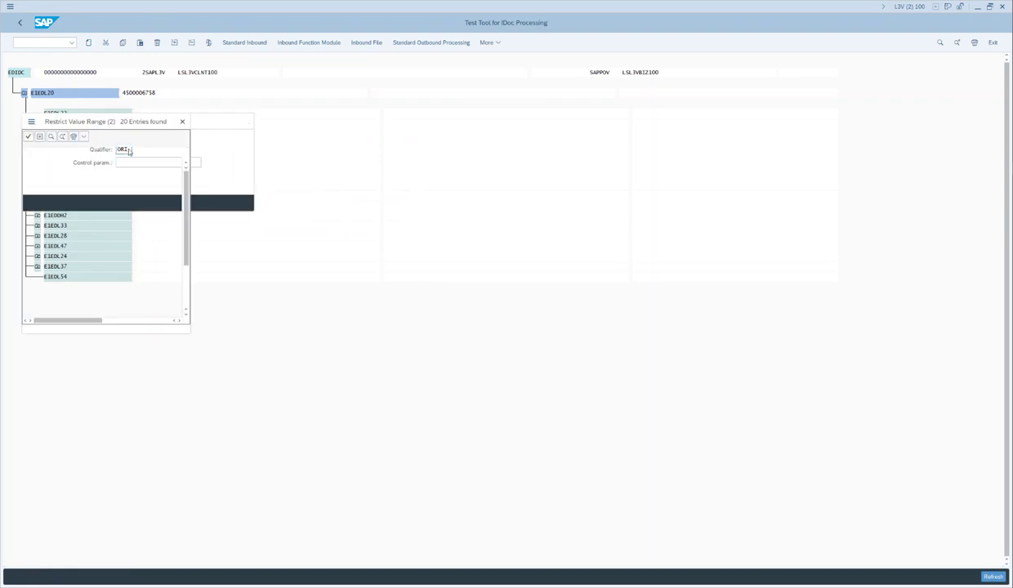
left_click_drag(101, 126, 231, 87)
scroll(217, 215, "down", 2)
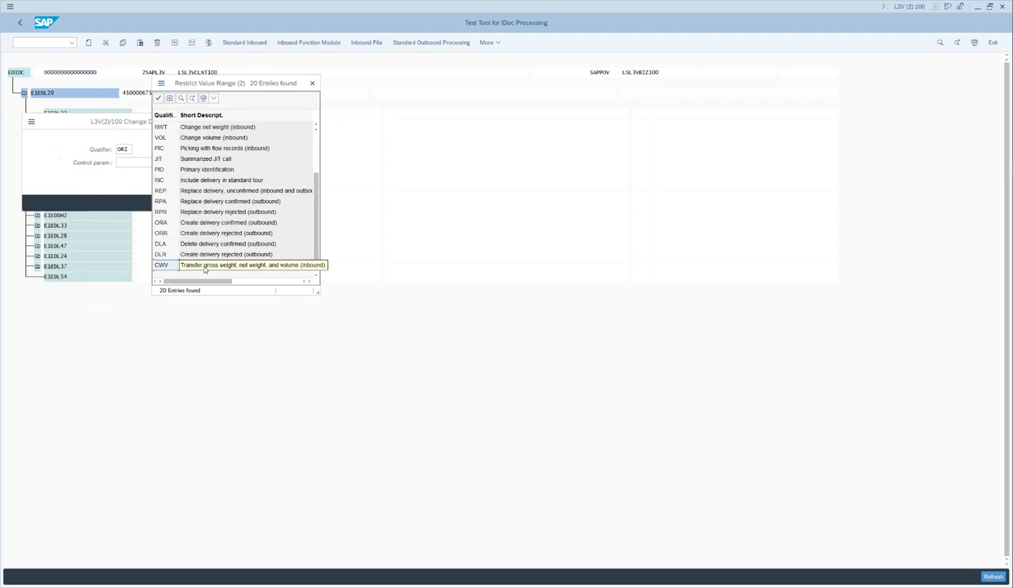
double_click(204, 265)
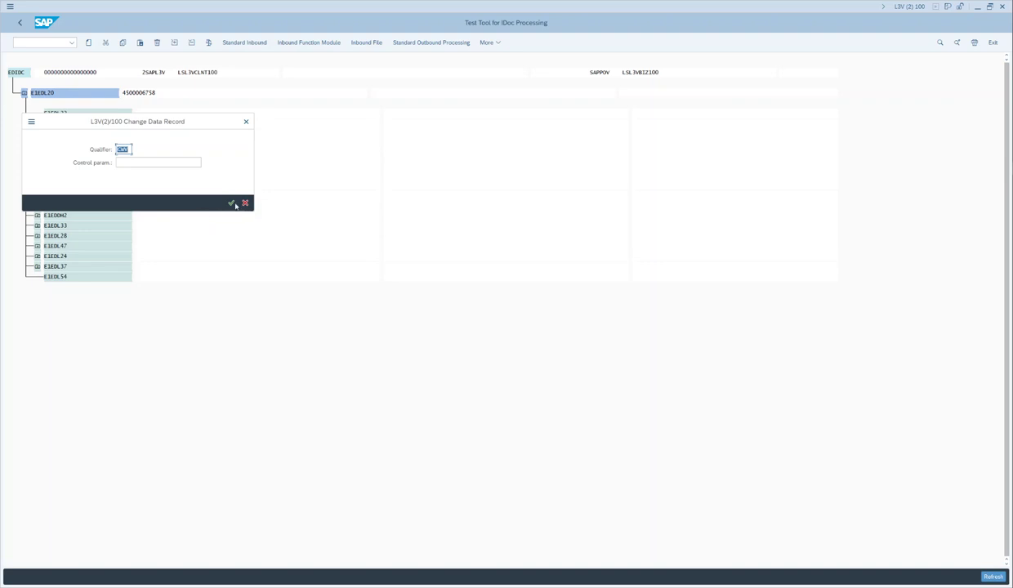
left_click(231, 203)
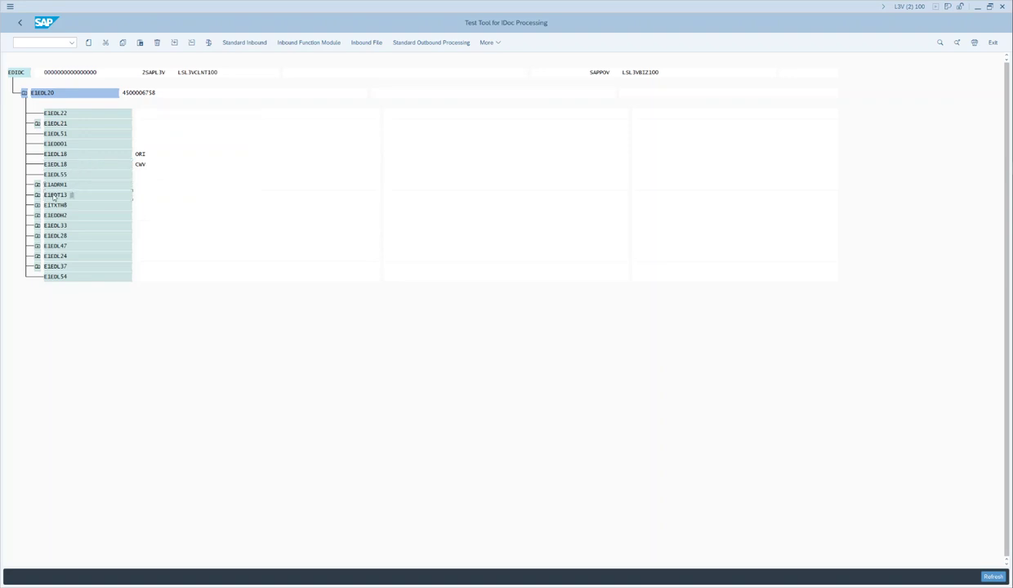
Set the qualifier of segment E1EDT13 to 007, (Outbound) Delivery, from the value list and accept the record
double_click(52, 196)
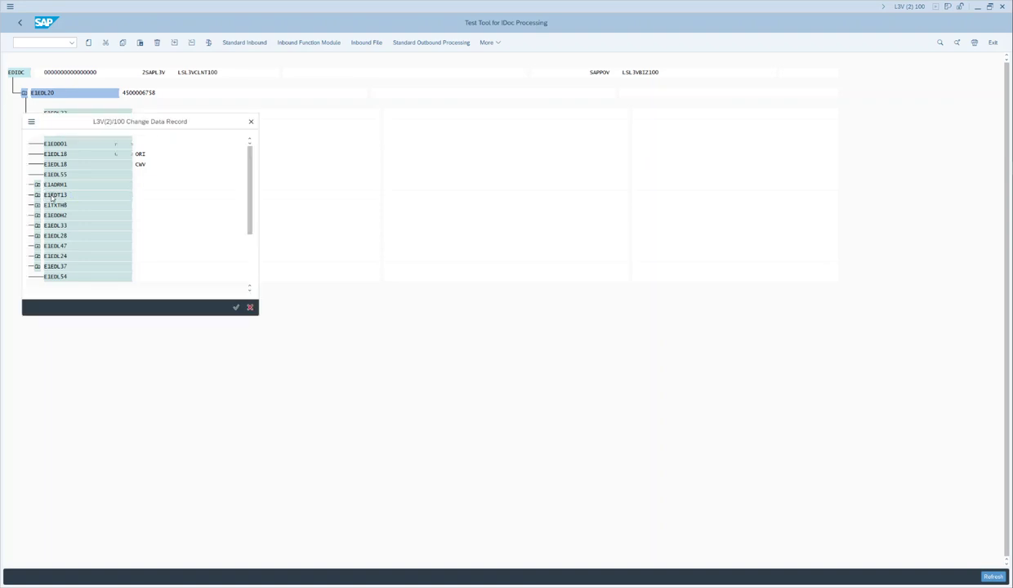
type("007")
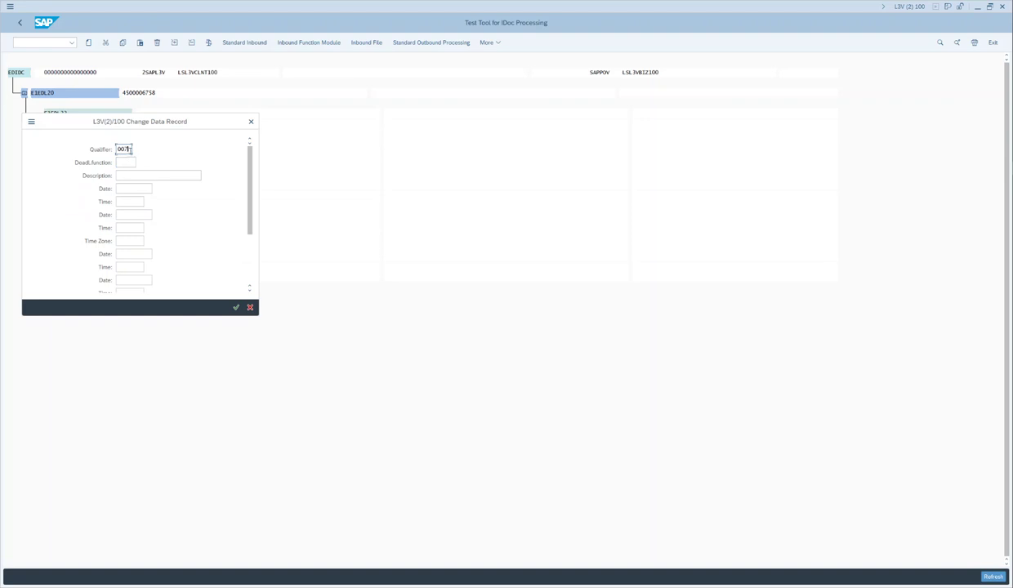
left_click(129, 150)
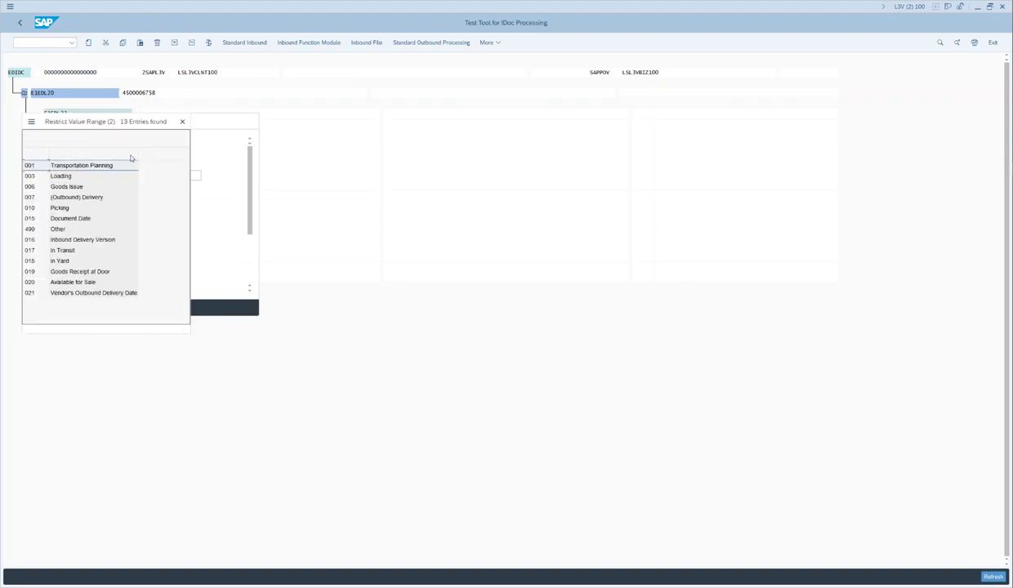
left_click(91, 197)
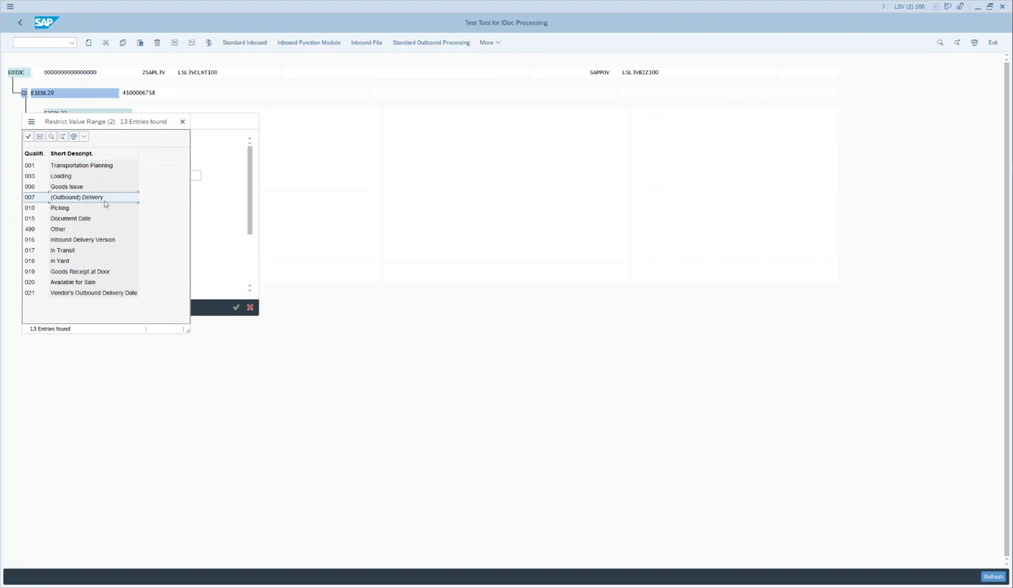
left_click(91, 241)
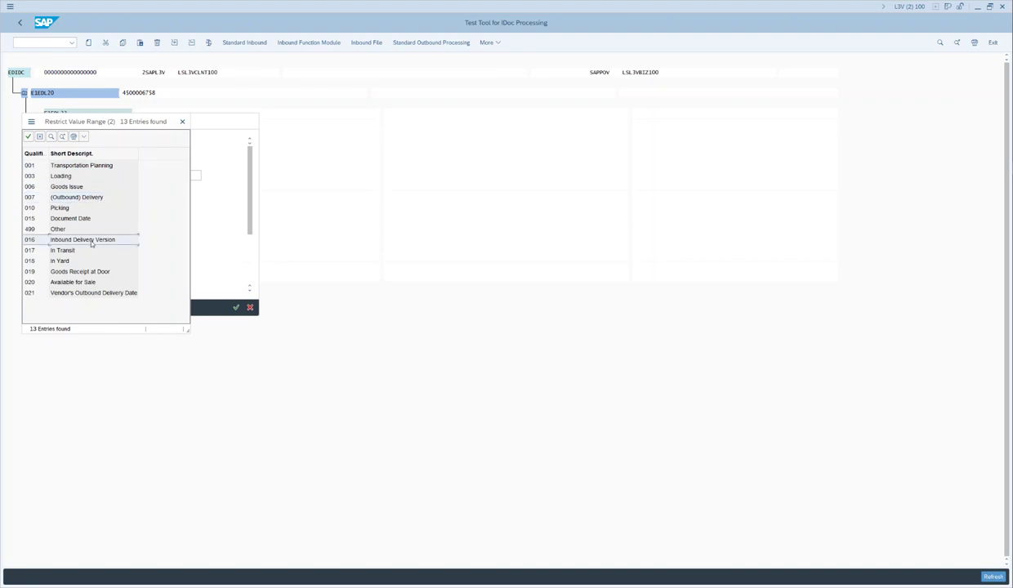
double_click(89, 198)
left_click_drag(113, 127, 230, 99)
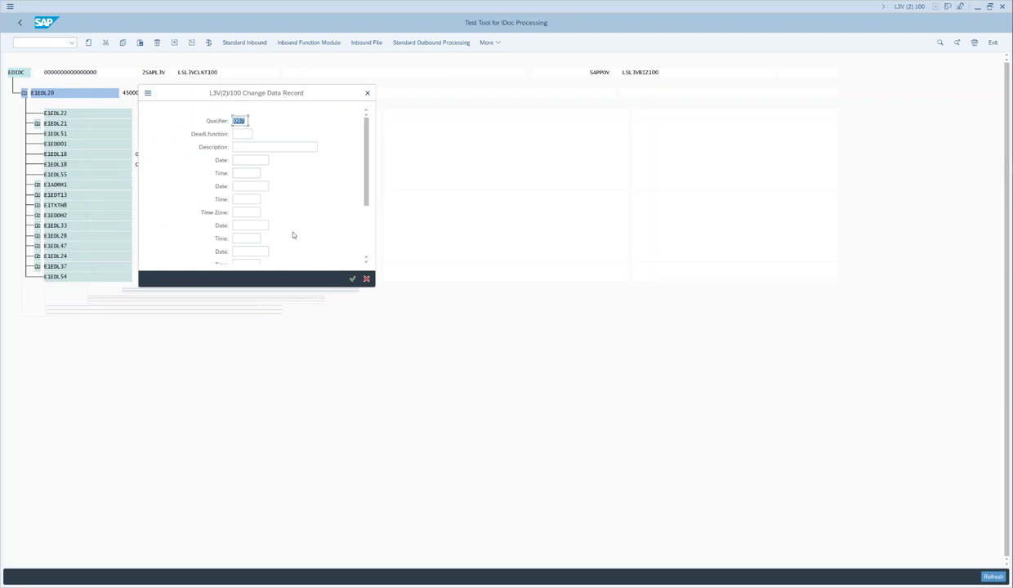
left_click(351, 280)
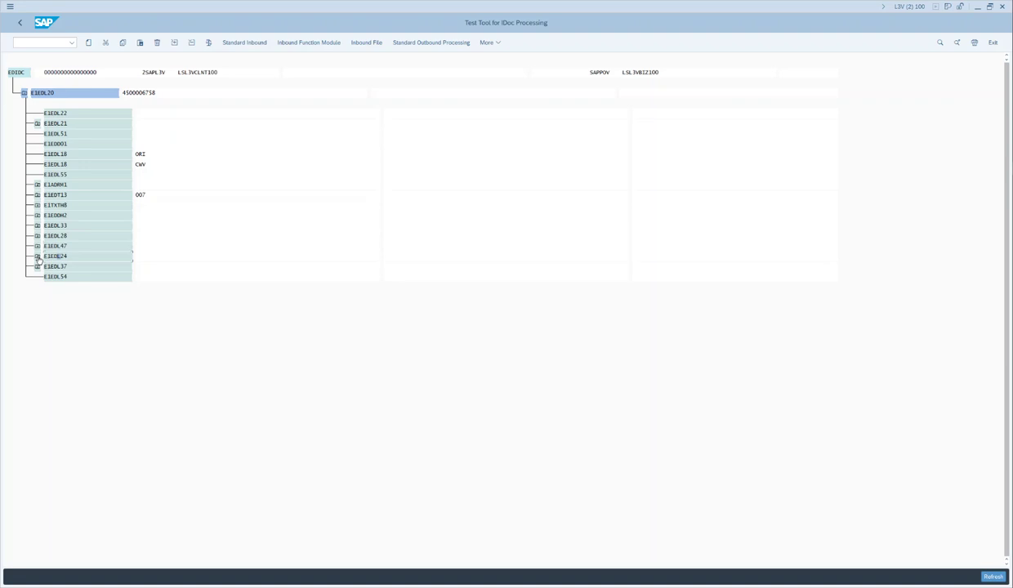
In segment E1EDL24, set the item number POSNR to 000010 and the material MATNR to 1599
double_click(88, 258)
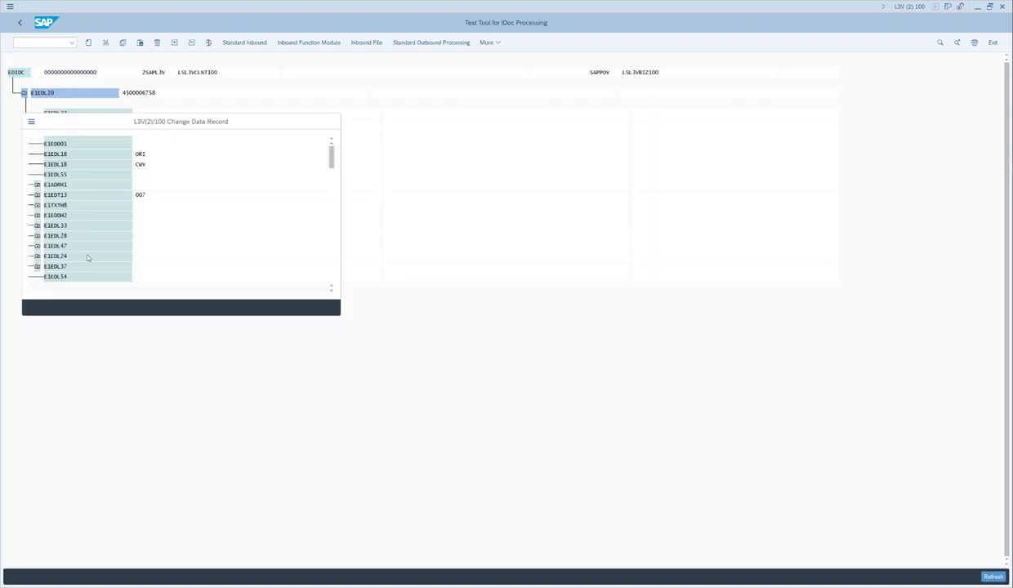
left_click_drag(147, 124, 267, 108)
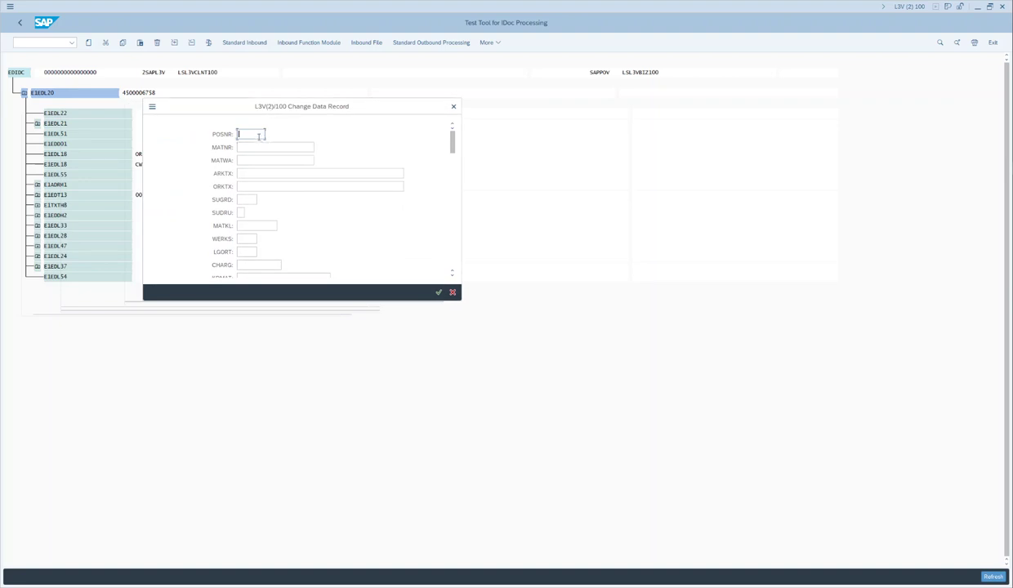
type("000001")
key("BackSpace")
type("10")
left_click(243, 147)
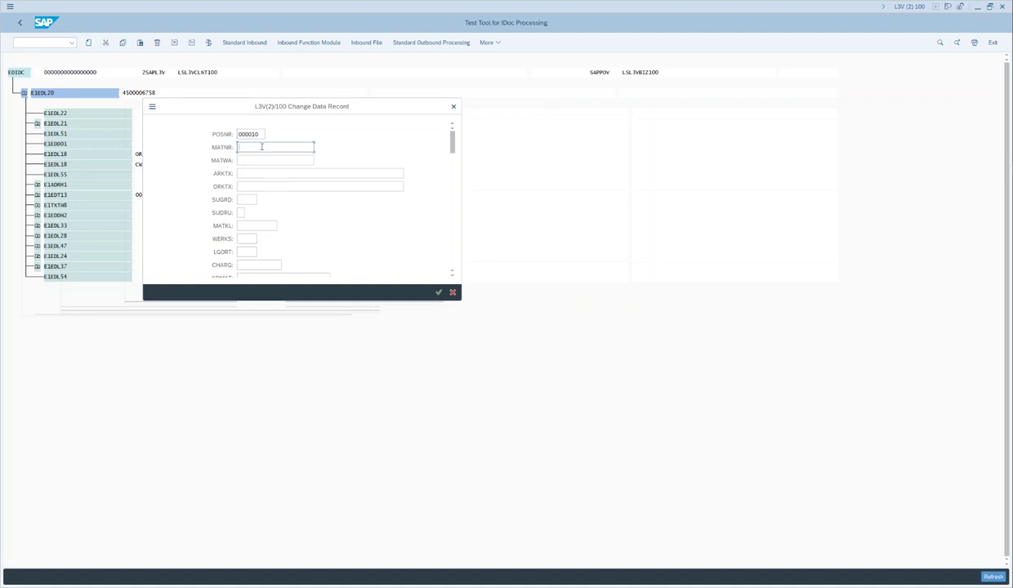
type("1599")
Set the delivery quantity LFIMG of the E1EDL24 item to 10
left_click(258, 159)
key("Tab")
key("Tab")
key("Tab")
key("Tab")
key("Tab")
key("Tab")
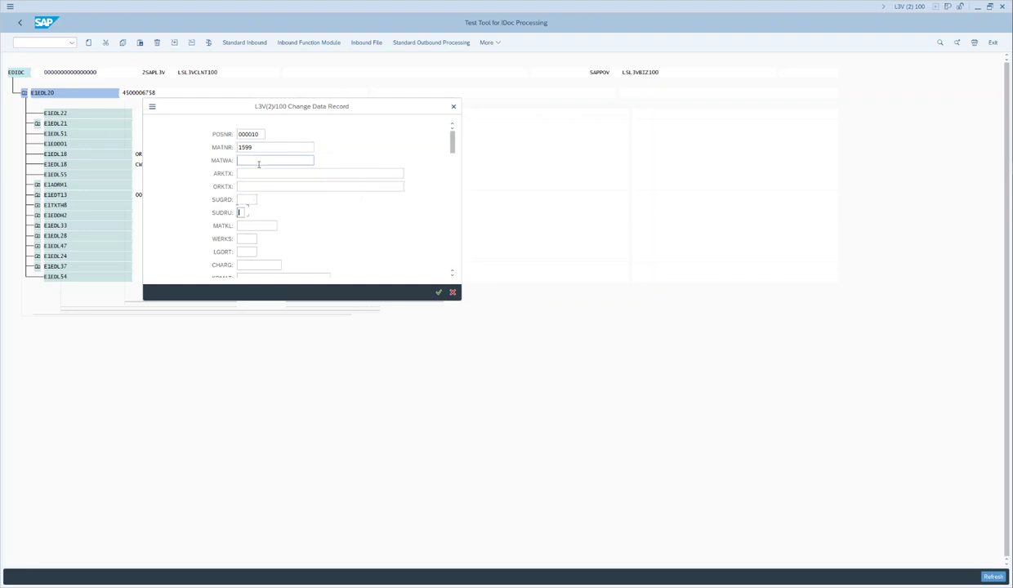
key("Tab")
key("Tab")
key("Tab")
key("Tab")
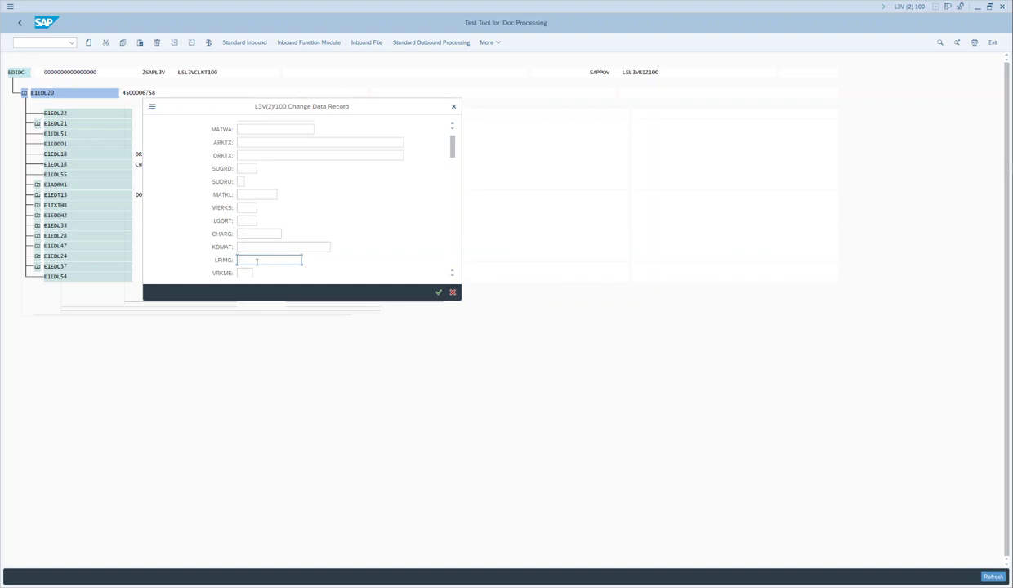
type("10")
Check the item's unit of measure in the purchase order window, and set VRKME in the IDoc segment to PK
left_click(242, 271)
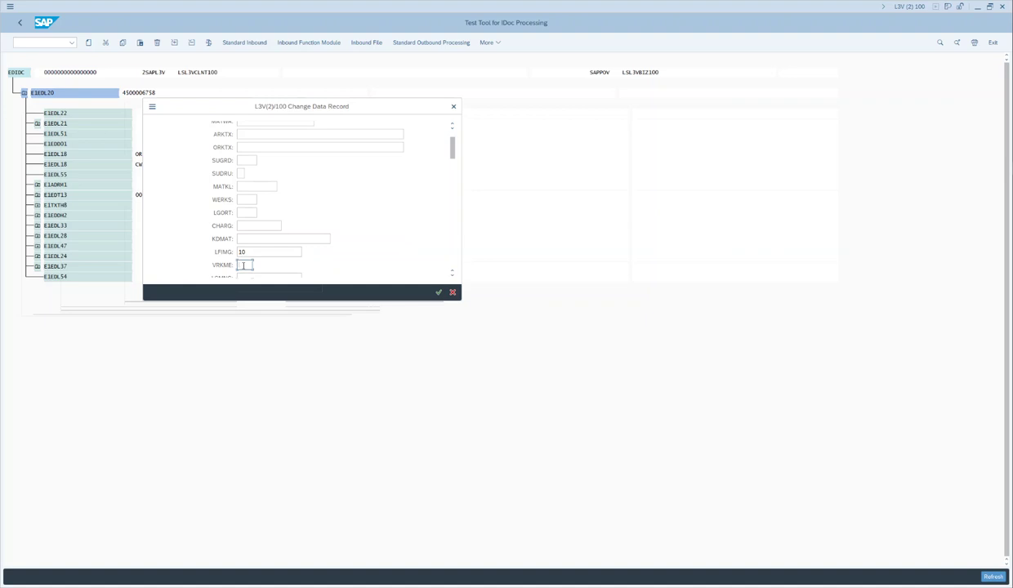
key("alt+Tab")
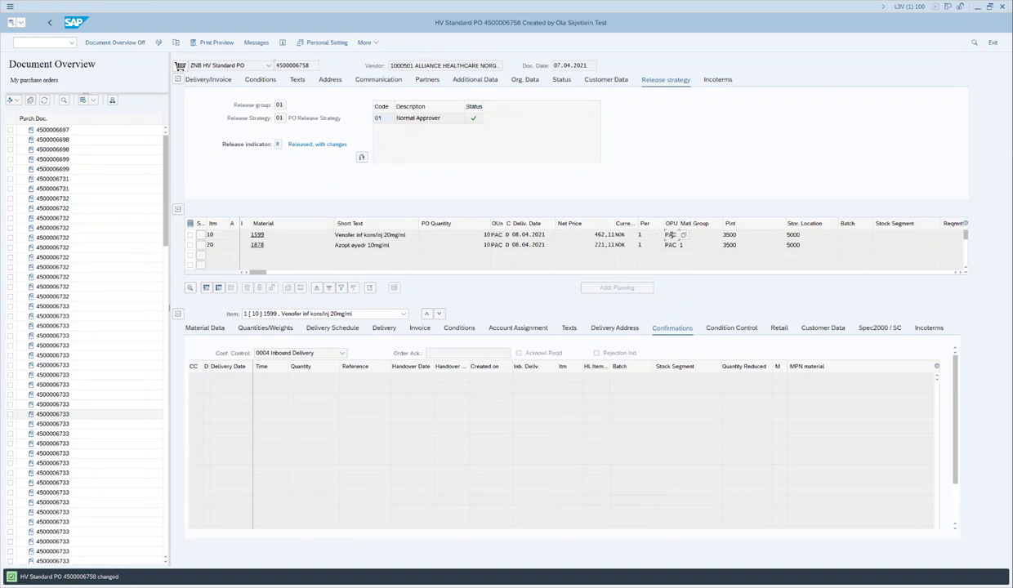
key("alt+Tab")
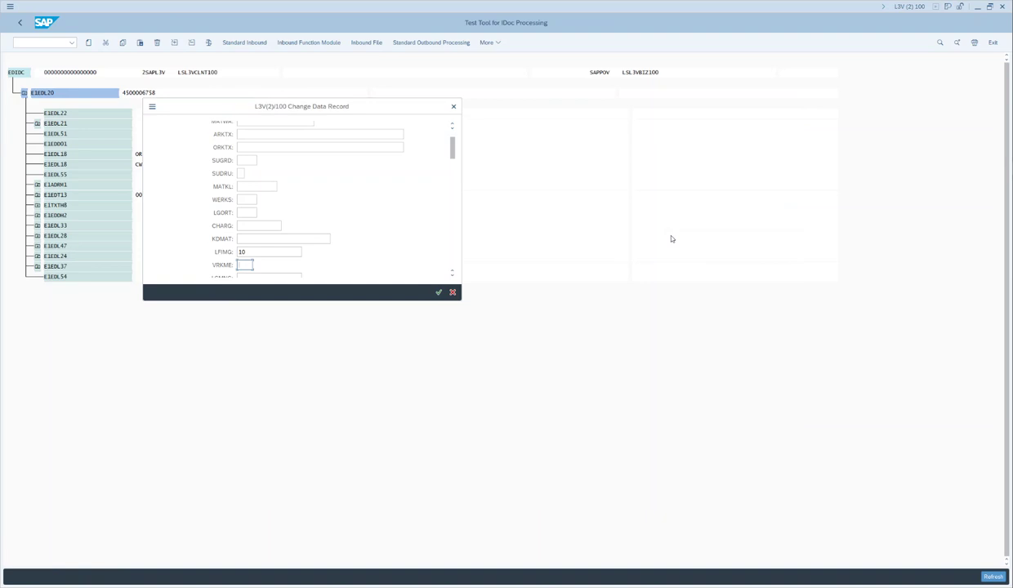
type("PK")
Review the quantity and unit fields LFIMG, VRKME, LGMNG and MEINS, and accept the E1EDL24 record
scroll(335, 202, "down", 3)
scroll(335, 201, "down", 1)
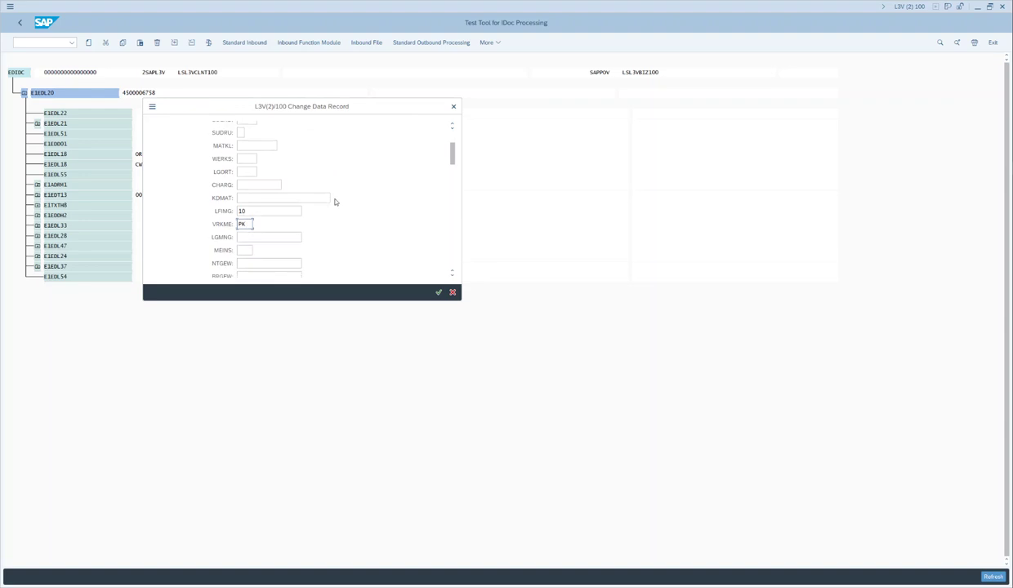
left_click(253, 204)
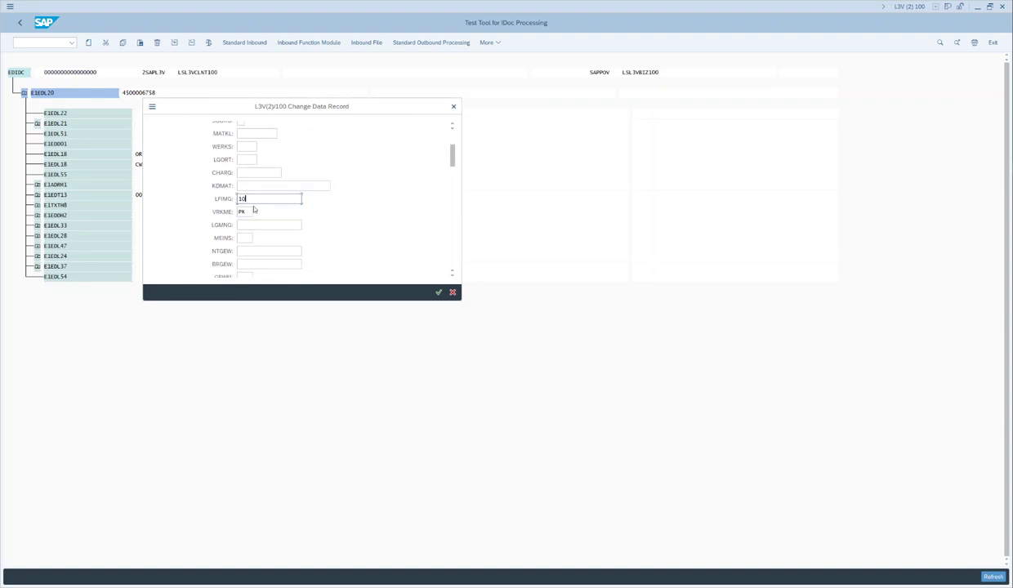
left_click(248, 212)
left_click(249, 224)
left_click(242, 237)
left_click(245, 227)
left_click(244, 237)
left_click(247, 210)
left_click(248, 200)
double_click(243, 212)
left_click(438, 293)
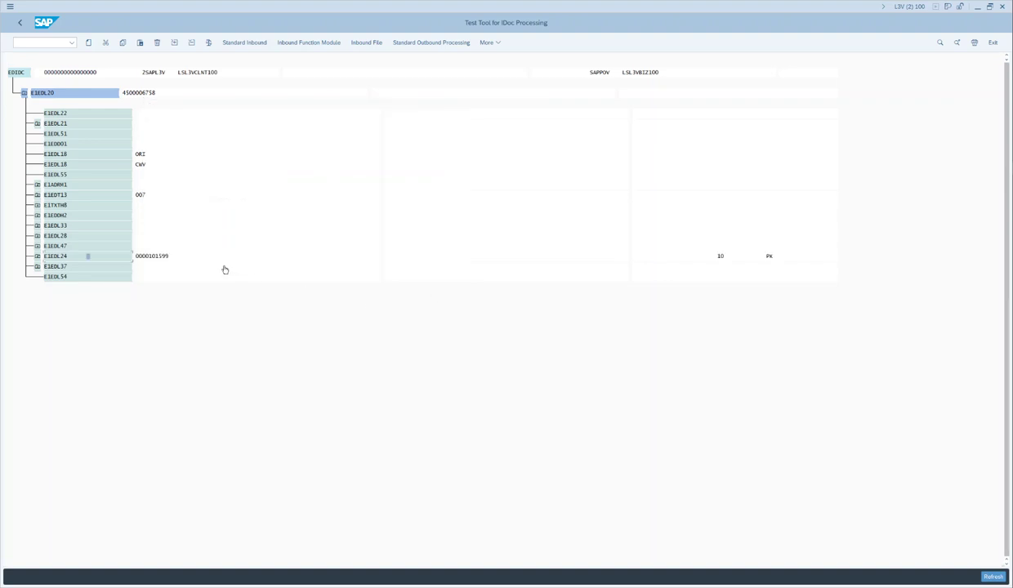
In child segment E1EDL41 of E1EDL24, set QUALI to 001, BSTNR to the copied purchase order number, and POSEX to 000010
left_click(37, 256)
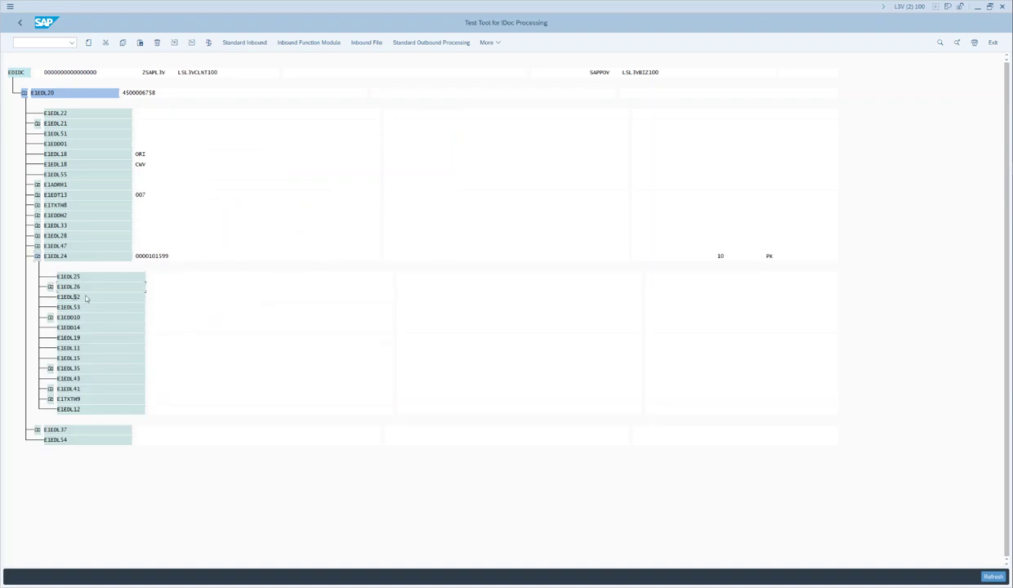
double_click(87, 389)
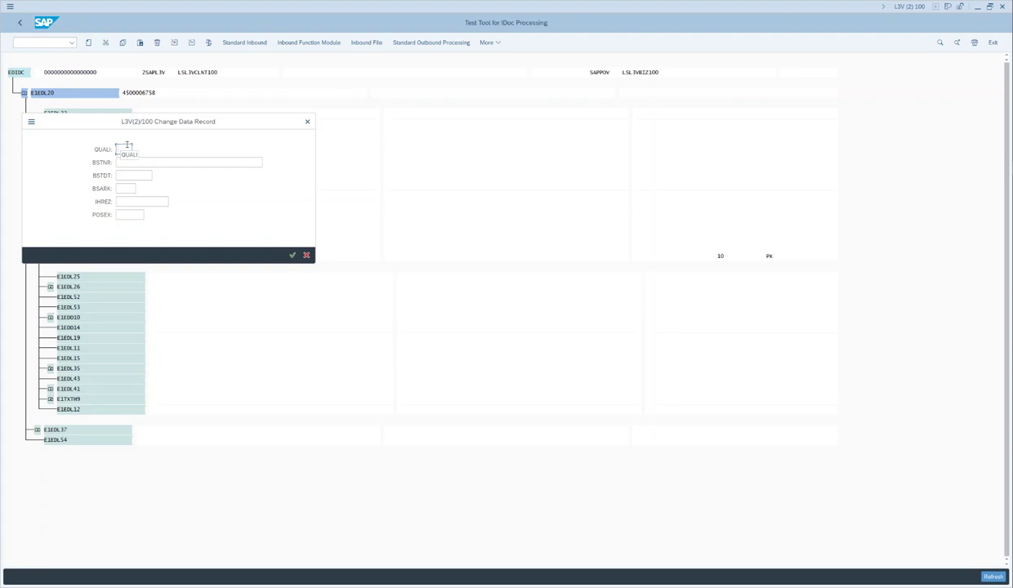
key("F4")
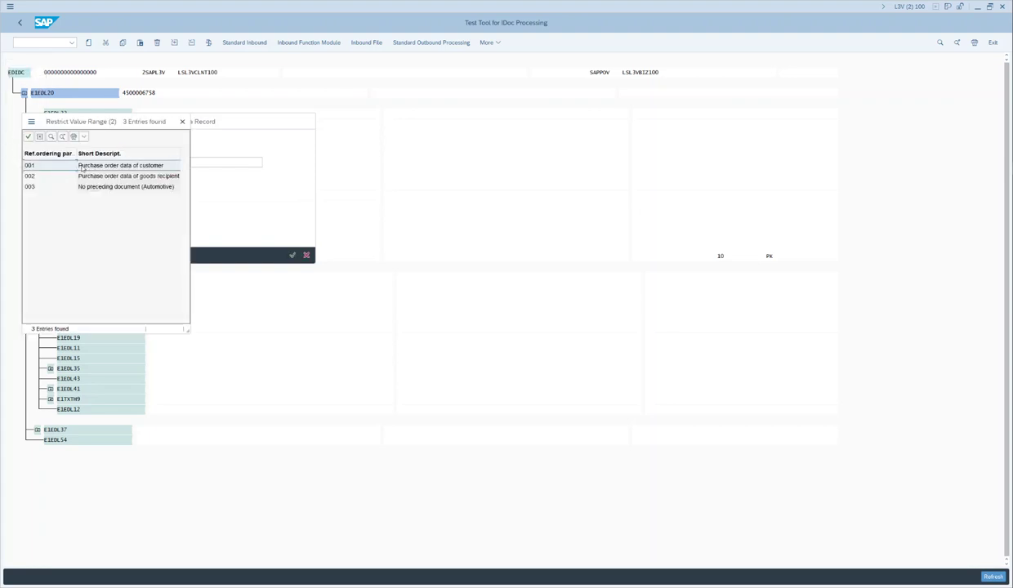
double_click(86, 167)
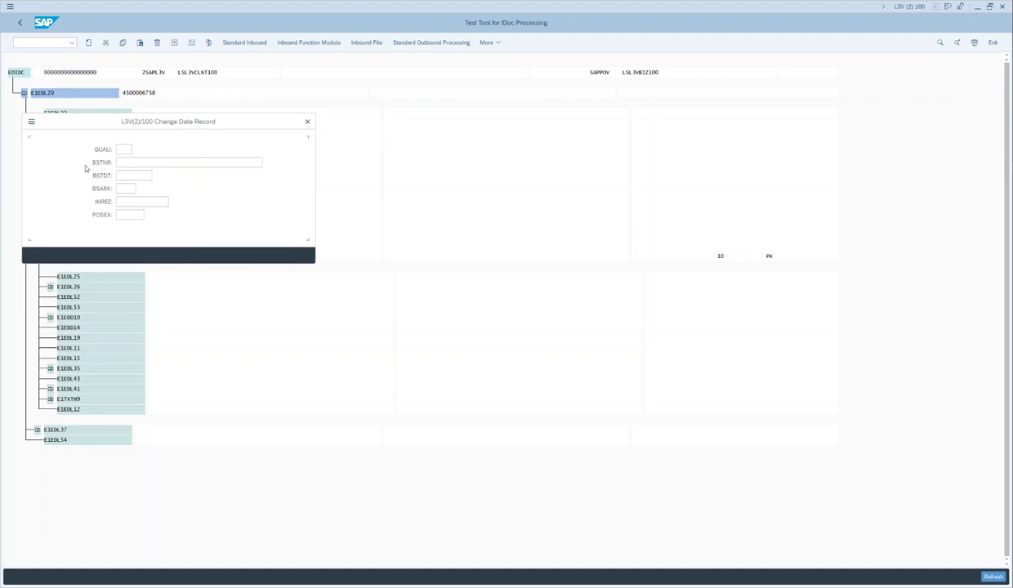
left_click(138, 164)
key("ctrl+v")
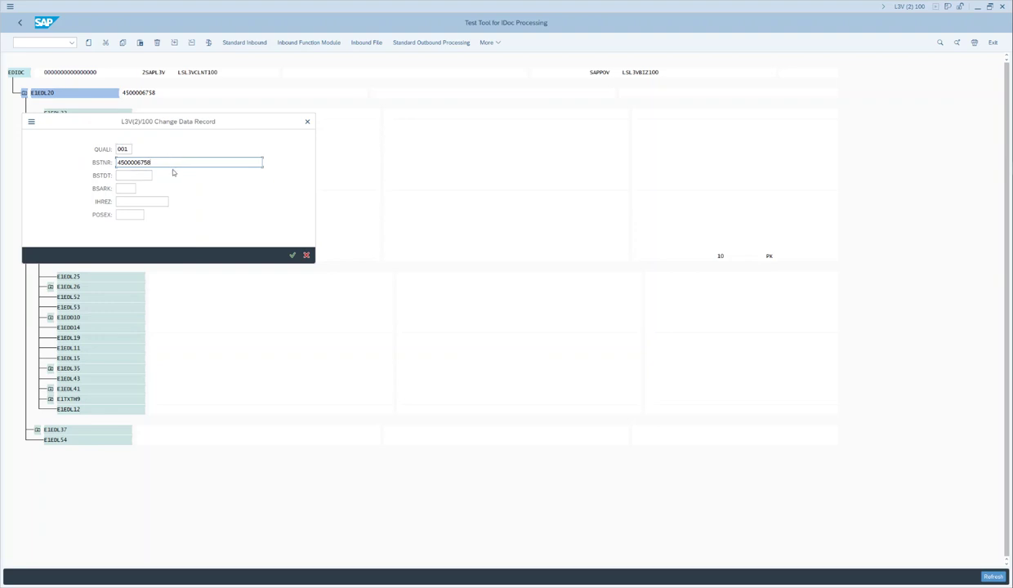
left_click(140, 213)
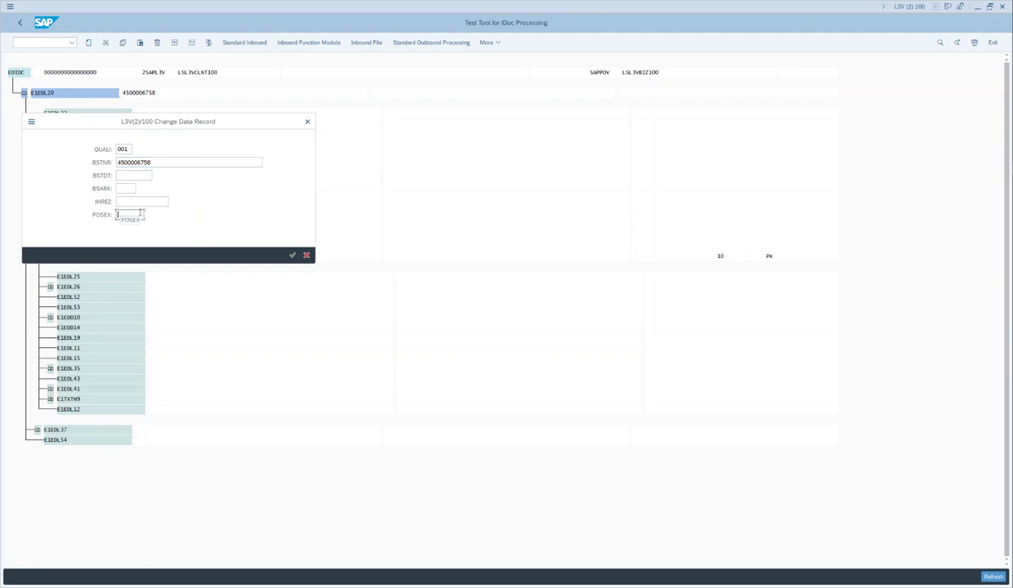
type("000010")
left_click(292, 256)
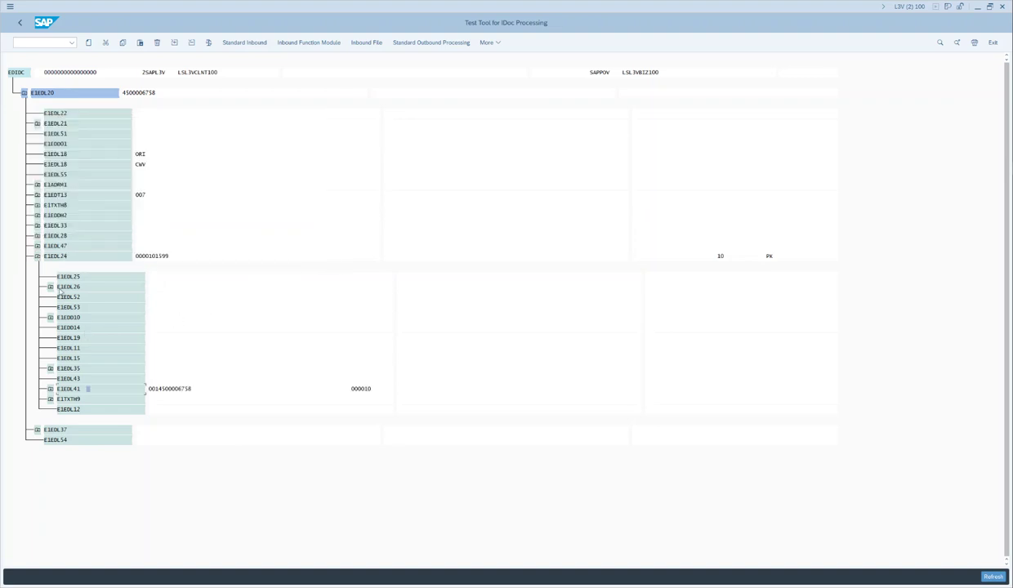
Copy the E1EDL24 item segment, paste the duplicate at the same hierarchy level, and collapse the first one
left_click(64, 255)
left_click(122, 43)
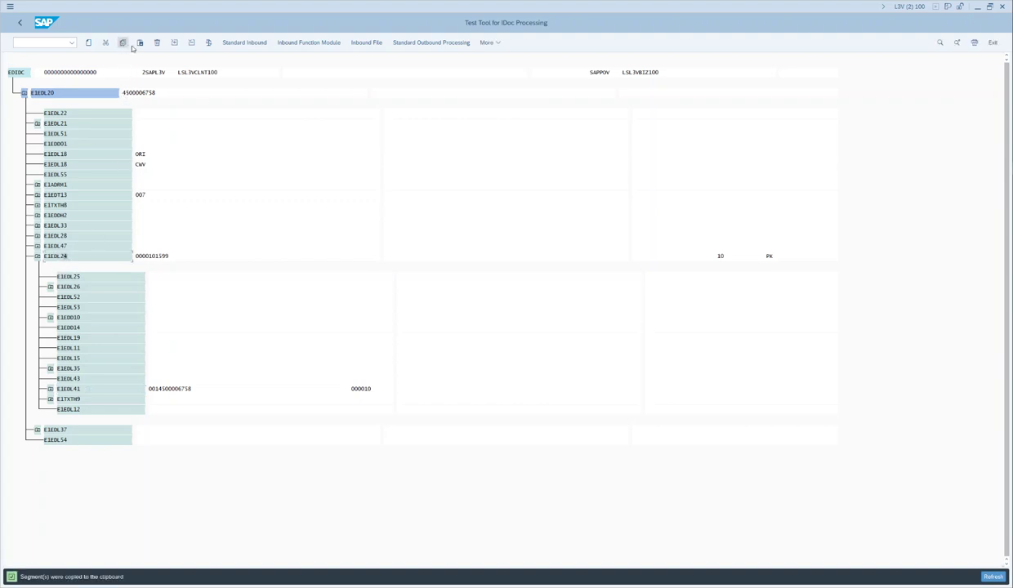
left_click(139, 43)
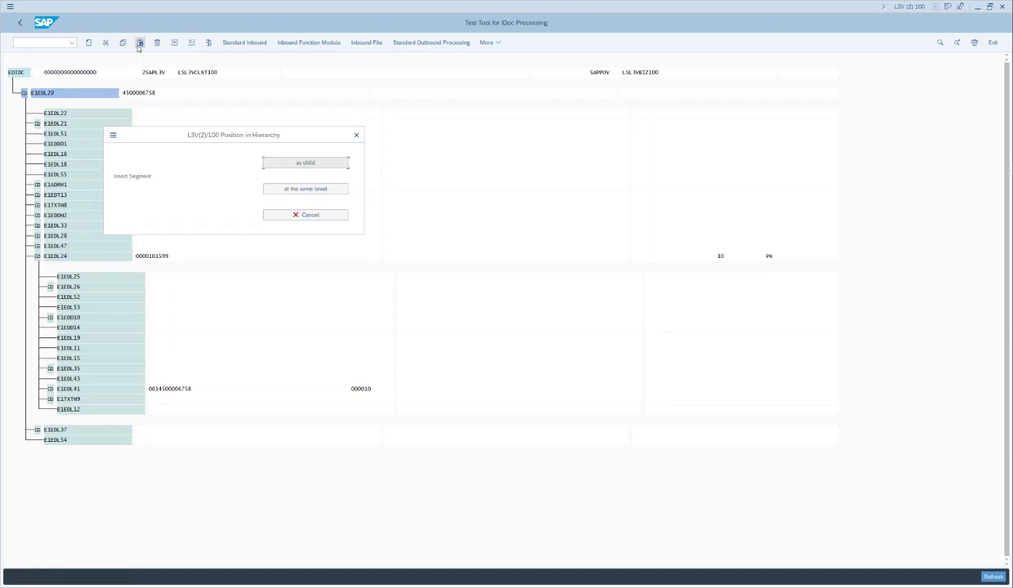
left_click(284, 190)
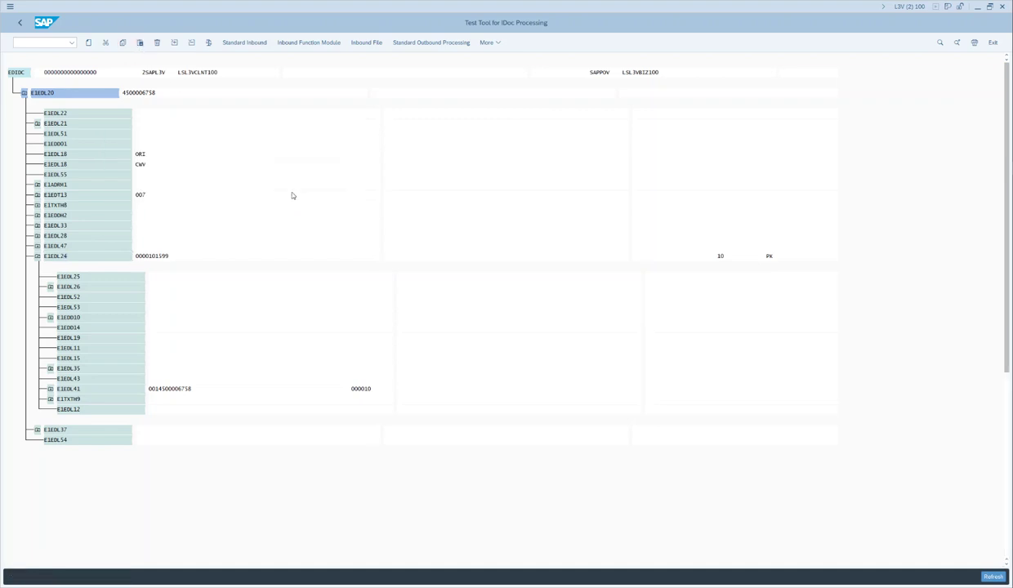
left_click(36, 257)
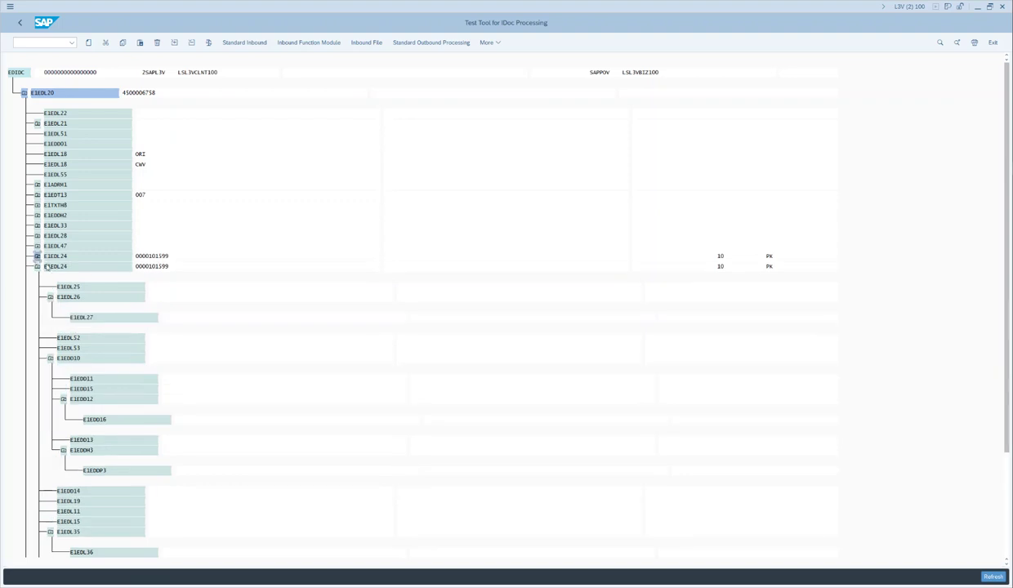
In the second E1EDL24 segment, set POSNR to 000020 and MATNR to 1878, keeping the quantity and unit
double_click(122, 260)
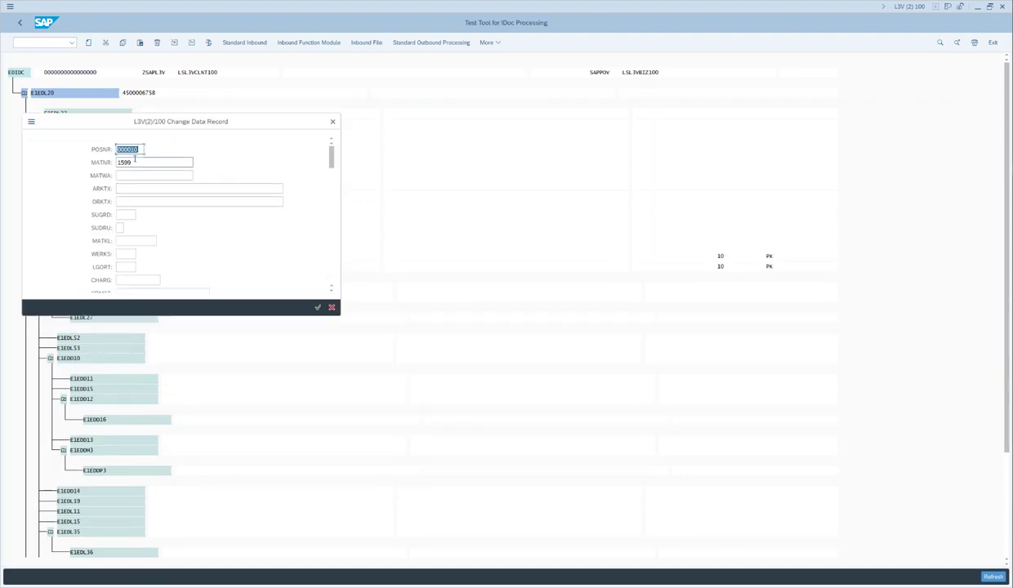
type("000020")
key("Tab")
type("1878")
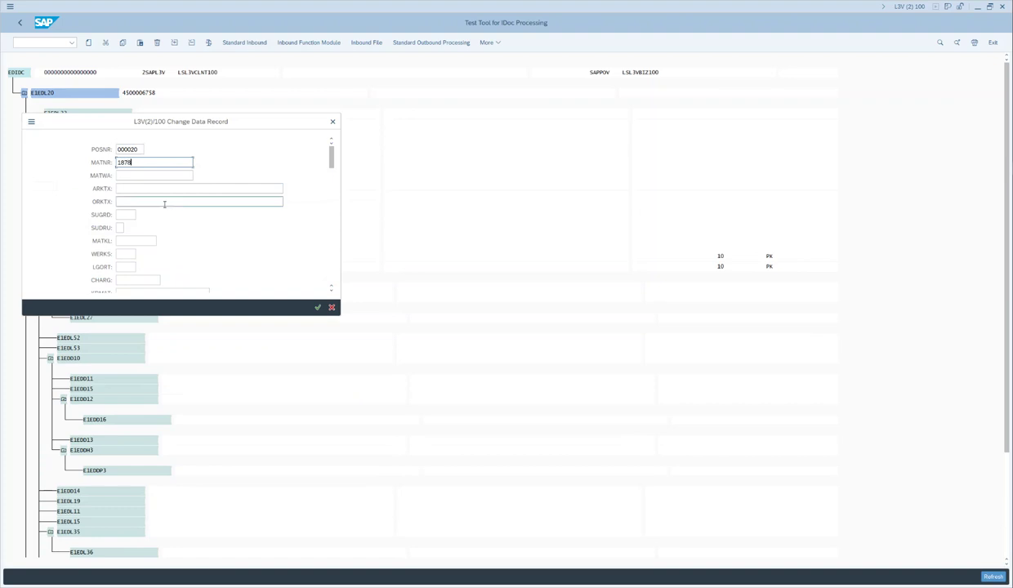
scroll(179, 255, "down", 1)
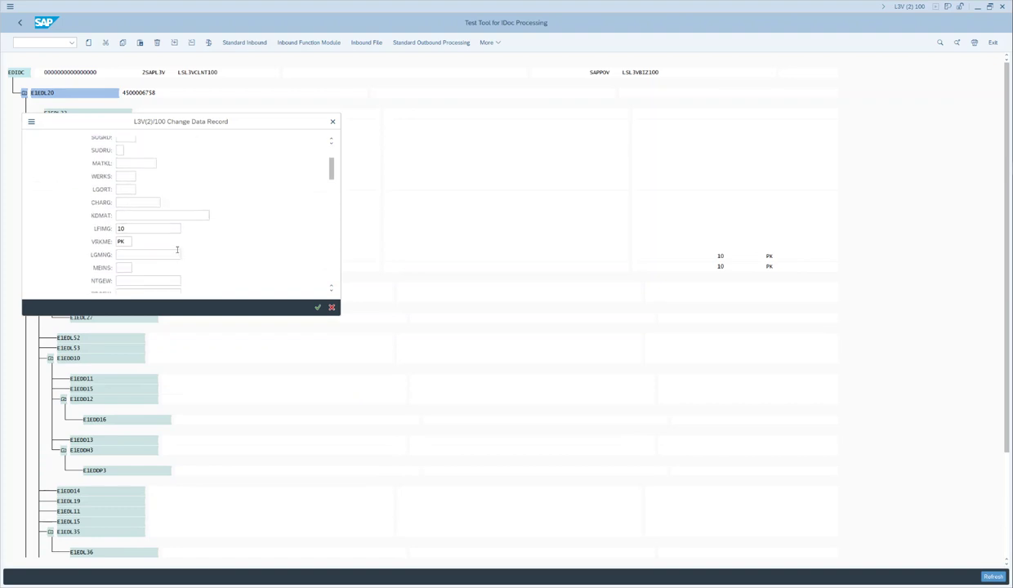
scroll(167, 245, "down", 5)
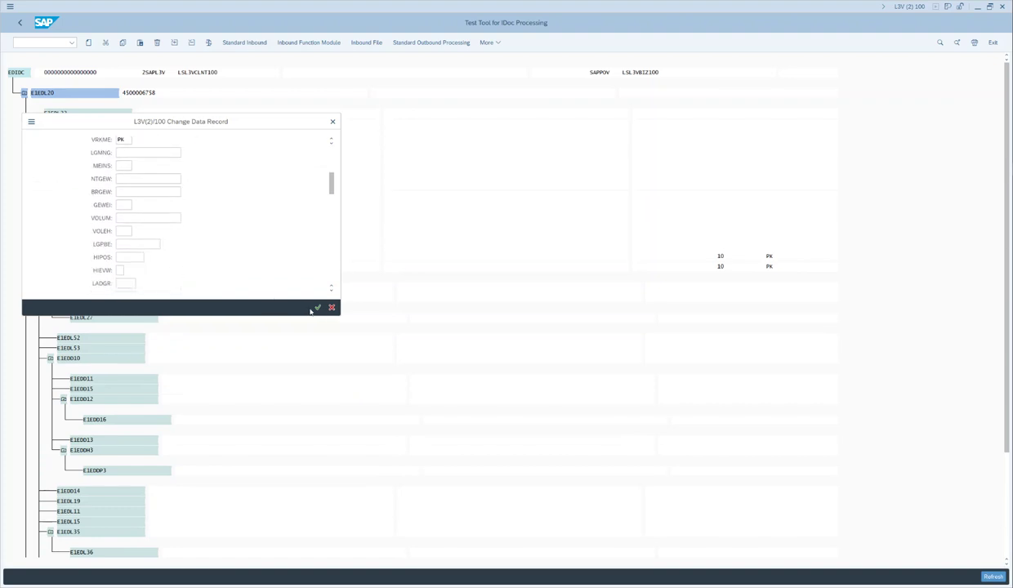
left_click(317, 307)
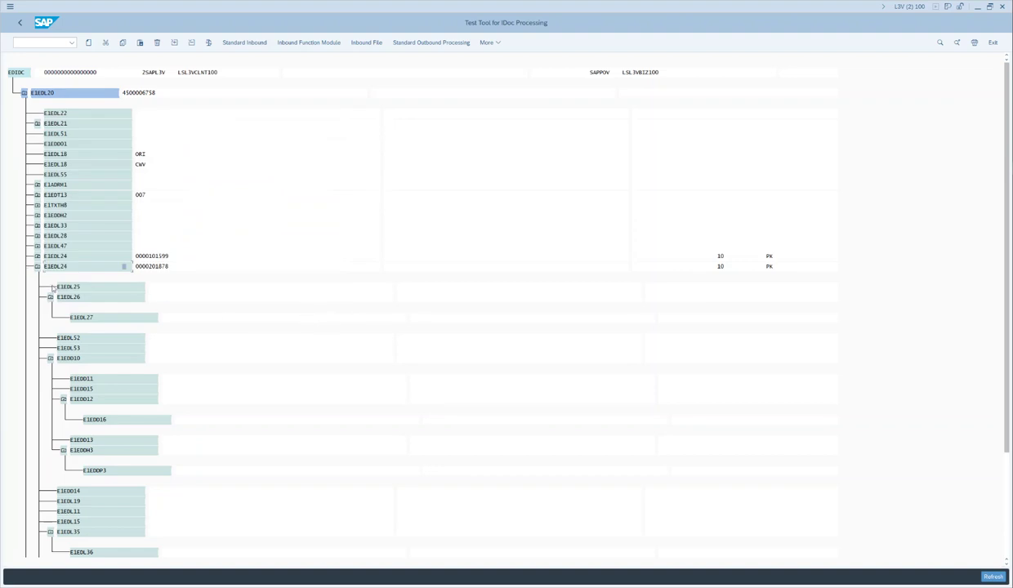
In child segment E1EDL41 of the second E1EDL24 item, set POSEX to 000020 and collapse that item
scroll(88, 384, "down", 1)
scroll(90, 390, "down", 5)
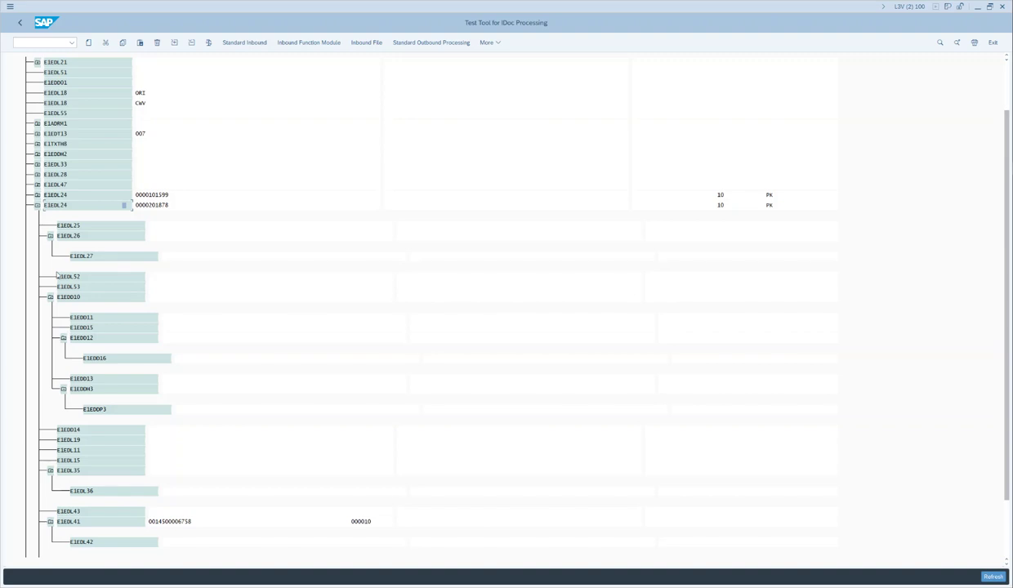
left_click(37, 205)
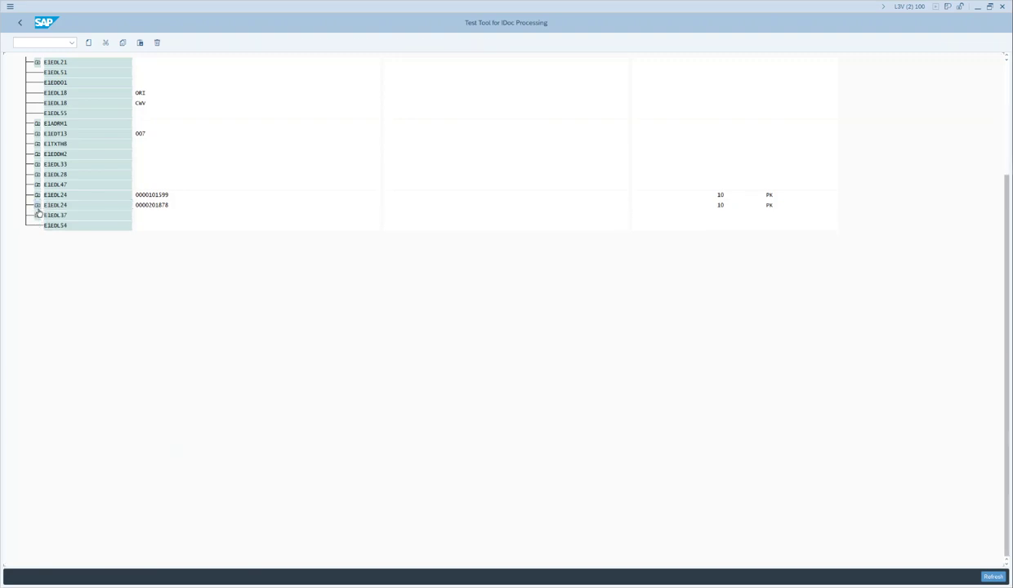
left_click(37, 205)
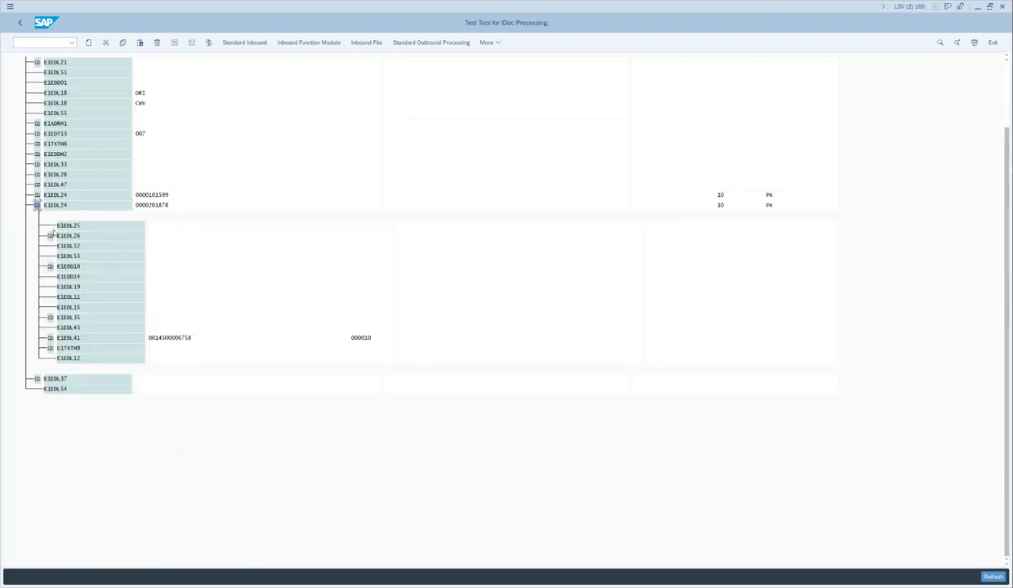
double_click(97, 337)
left_click_drag(131, 214, 171, 221)
type("20")
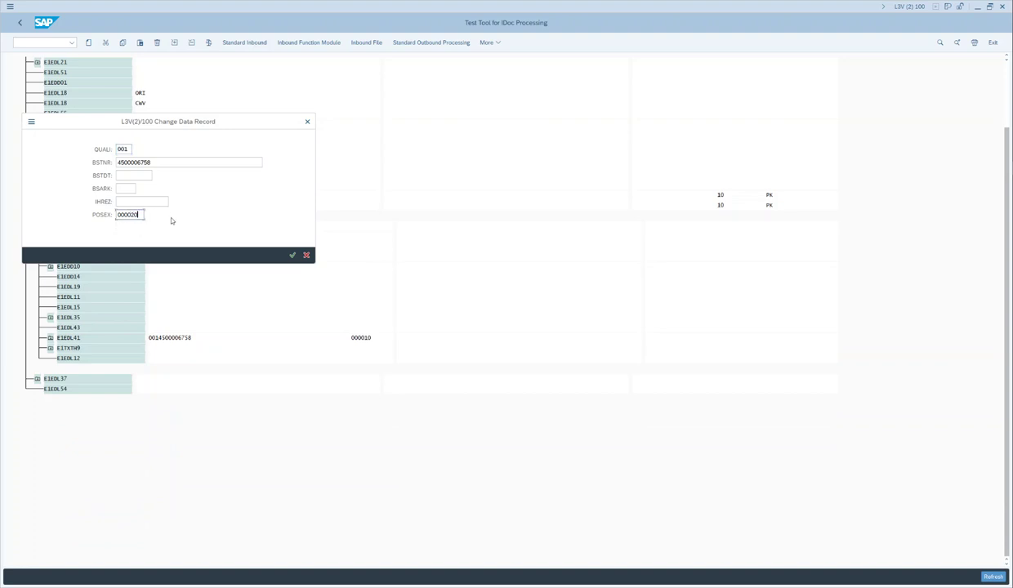
key("Return")
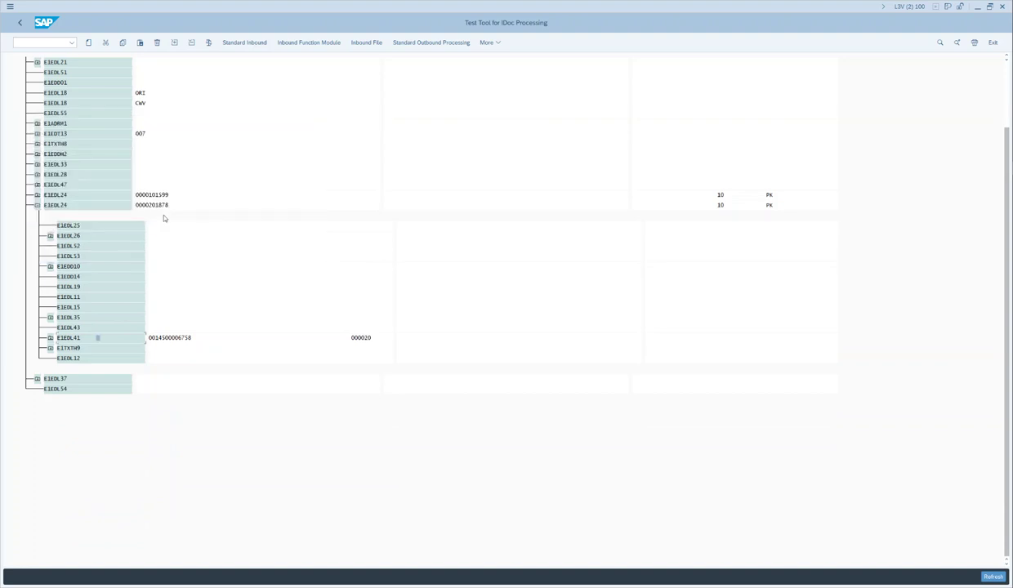
left_click(37, 205)
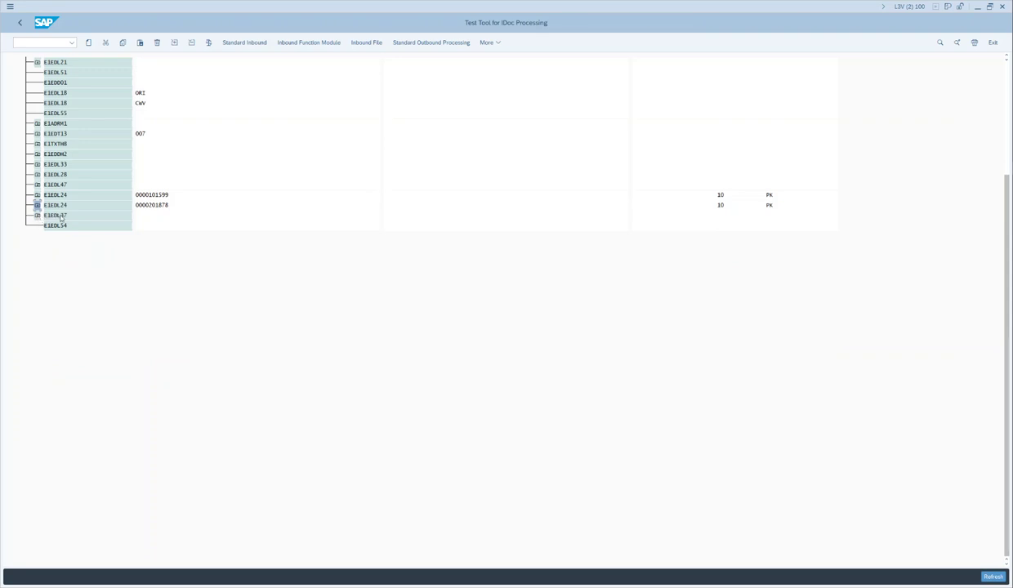
Expand the E1EDL37 segment and examine the first E1EDL24 item record's fields down to batch field CHARG, closing it without edits
left_click(37, 216)
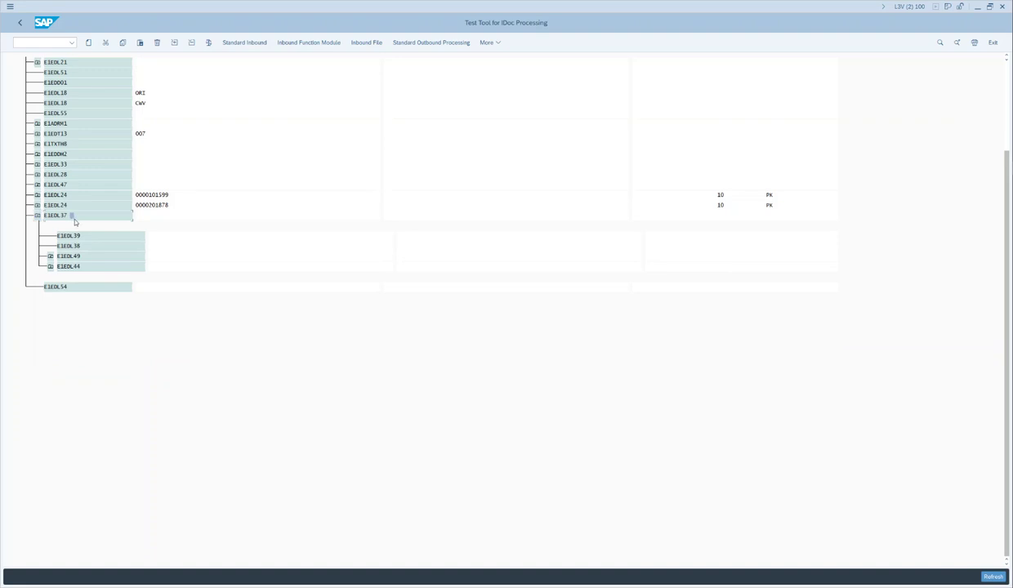
scroll(106, 163, "up", 1)
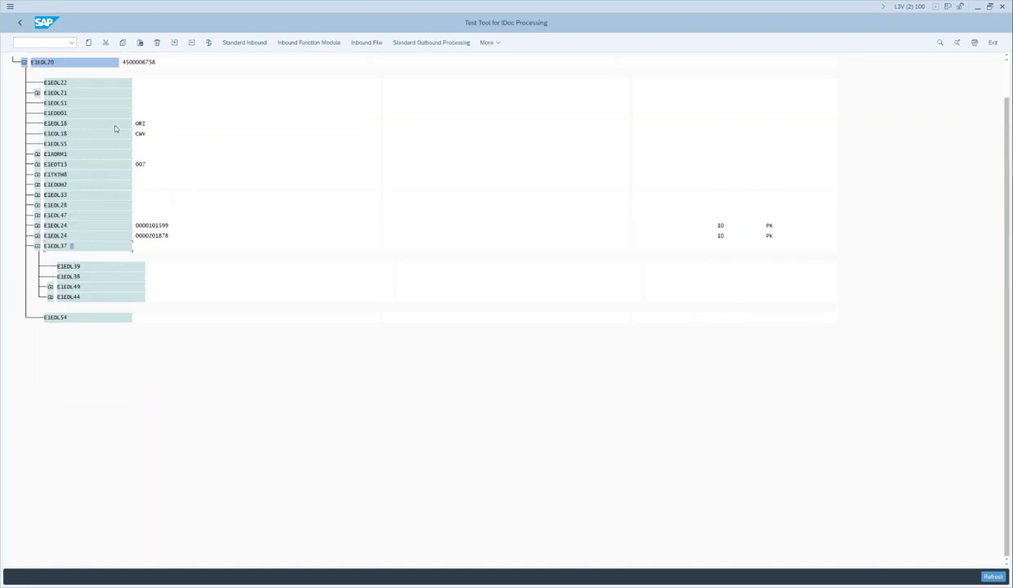
double_click(80, 231)
scroll(131, 255, "down", 3)
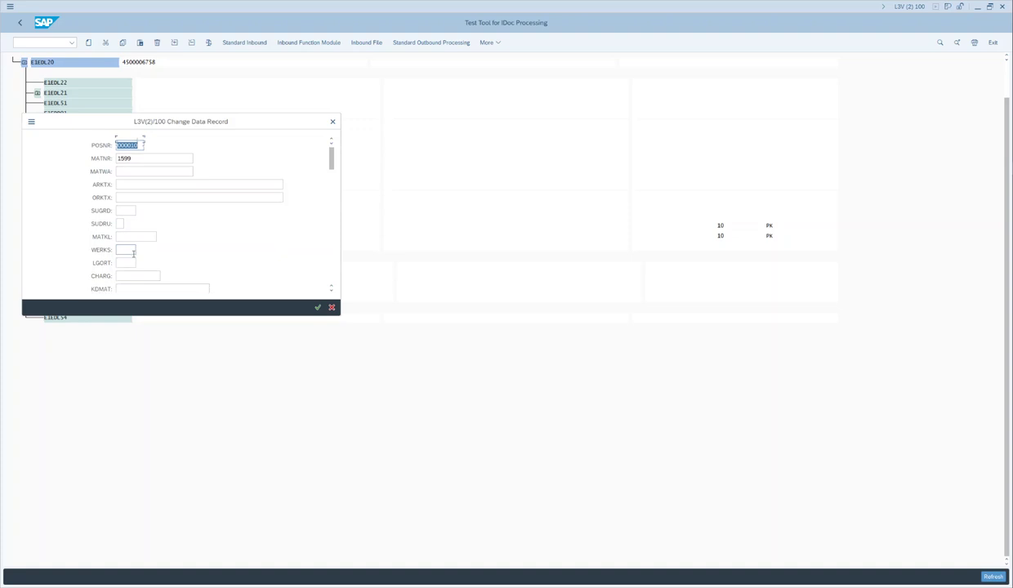
left_click(133, 251)
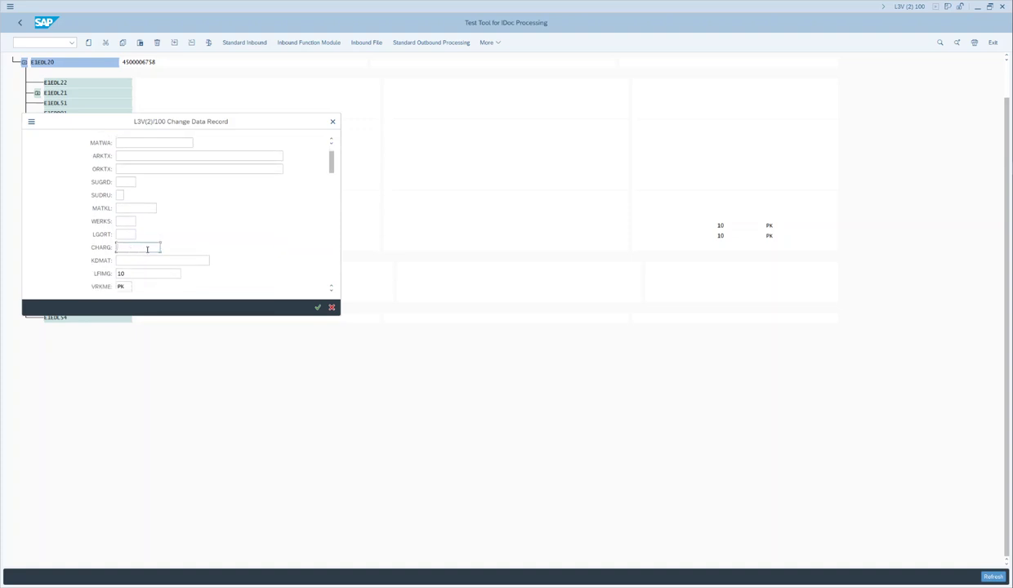
left_click(333, 122)
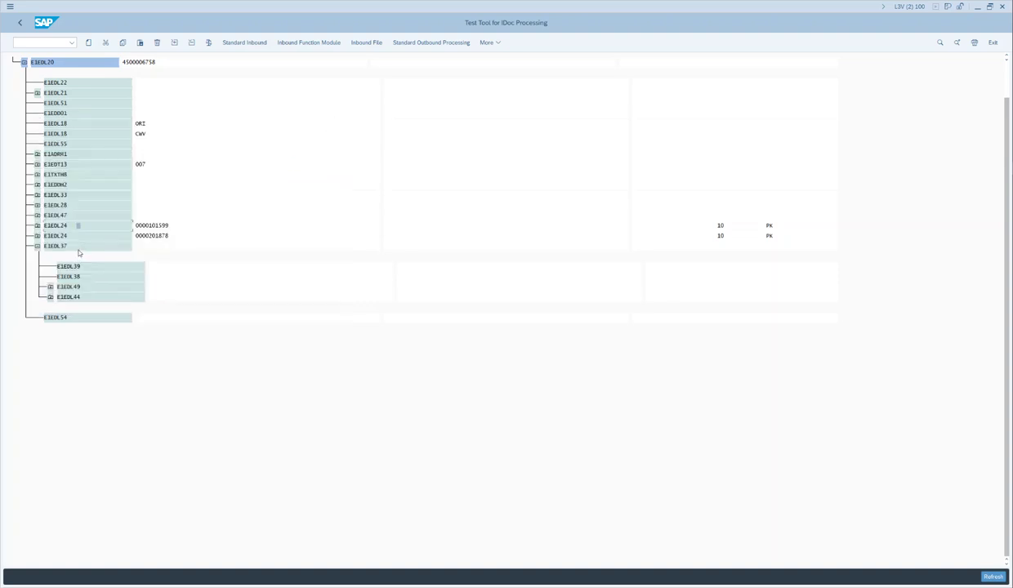
Open the E1EDL37 data record for editing and switch to the GS1 check digit calculator in the browser
left_click(76, 248)
double_click(61, 246)
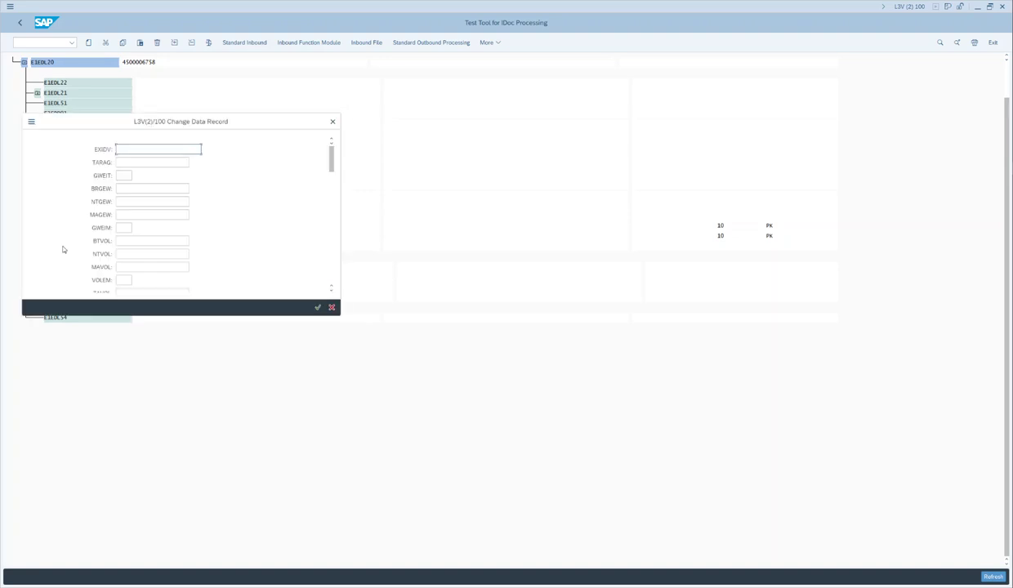
left_click_drag(110, 121, 243, 135)
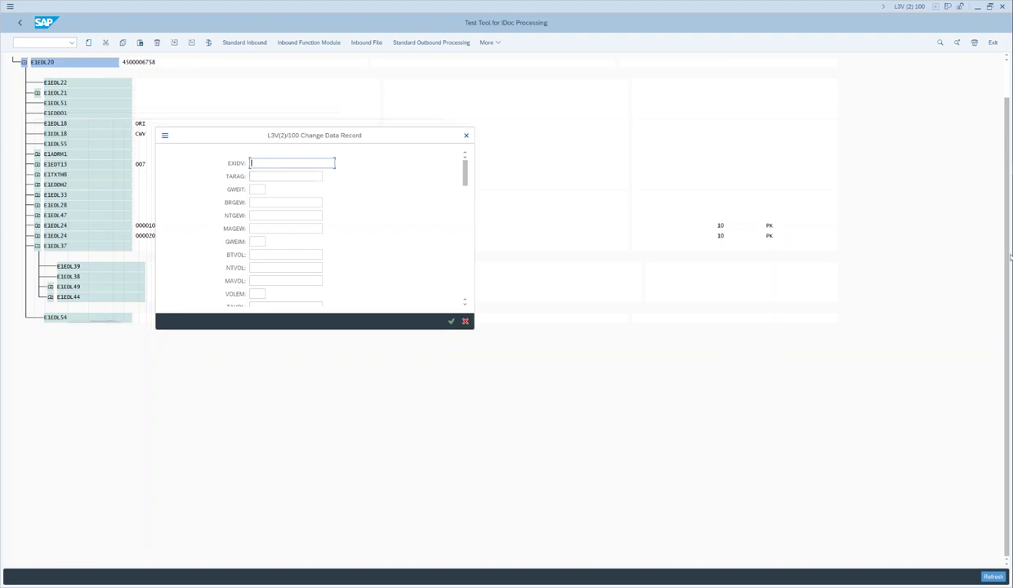
mouse_move(1011, 252)
left_click(936, 245)
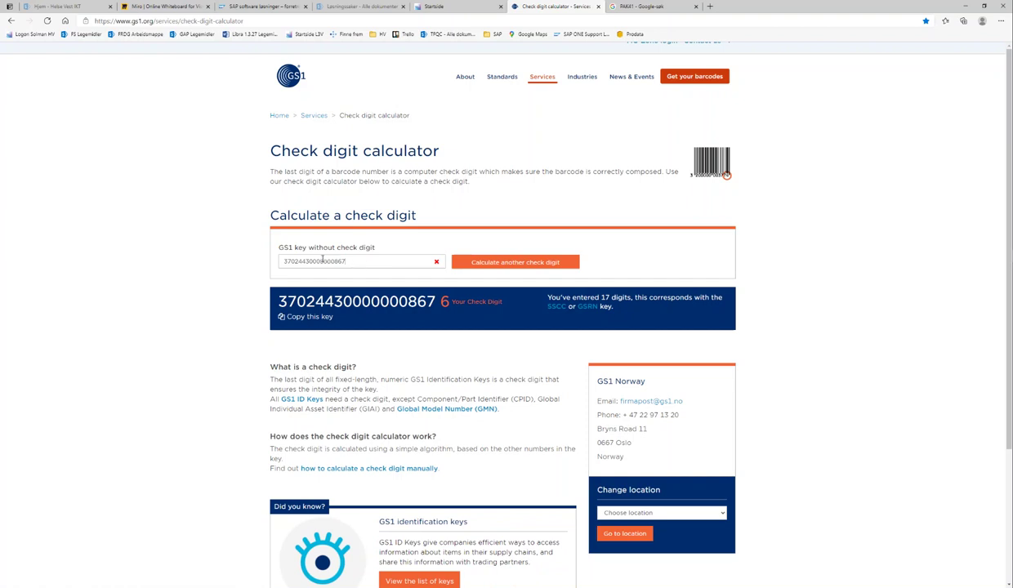
left_click_drag(310, 261, 276, 263)
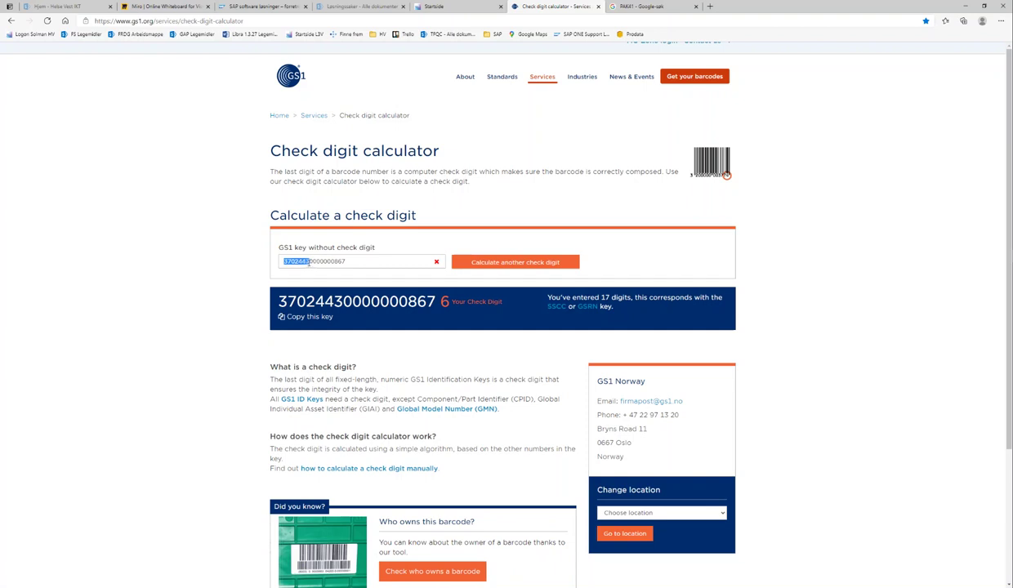
left_click_drag(330, 267, 331, 266)
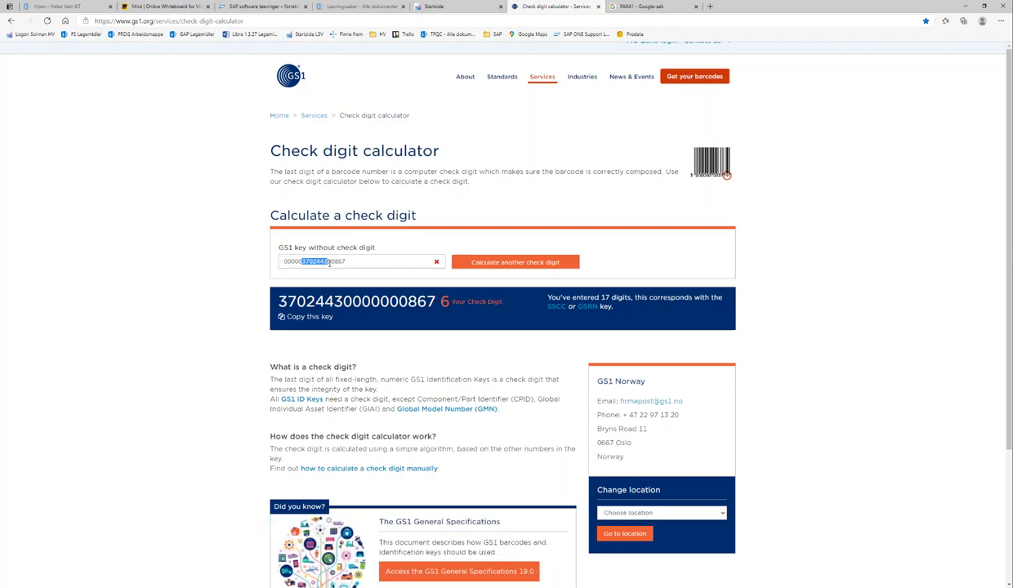
left_click(314, 262)
left_click_drag(435, 299, 278, 300)
key("ctrl+c")
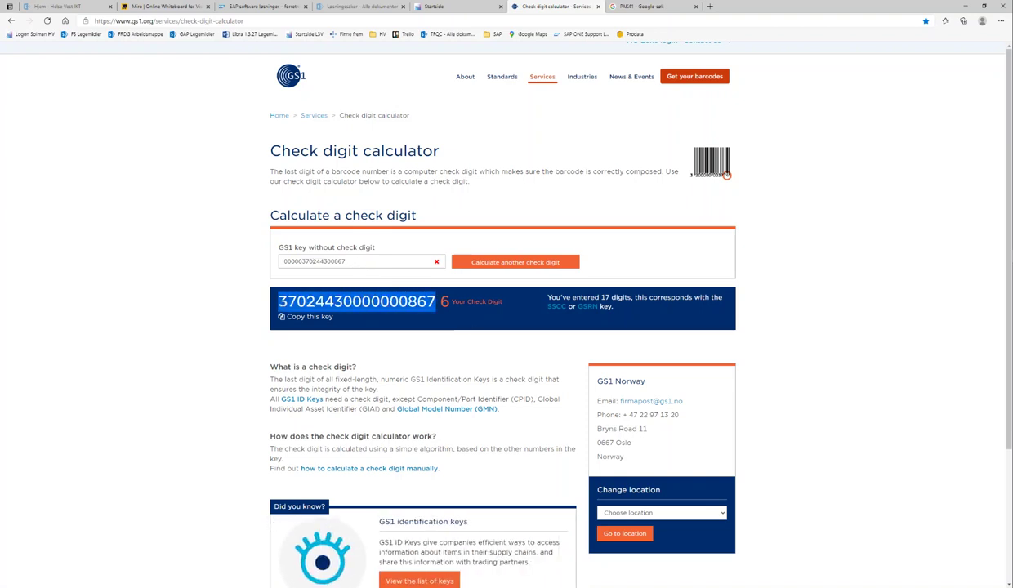
left_click_drag(343, 260, 256, 270)
key("ctrl+v")
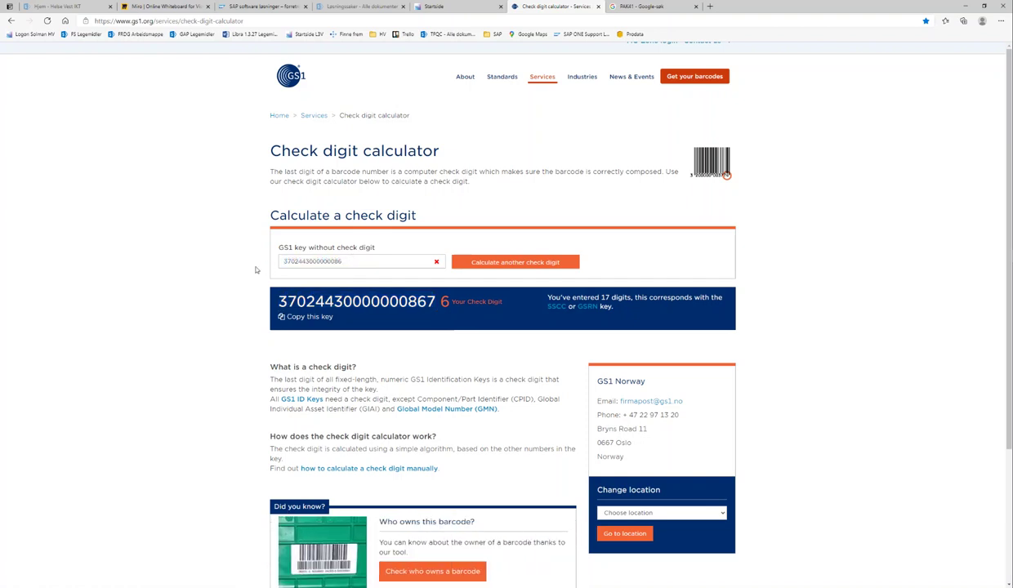
type("8")
left_click(469, 262)
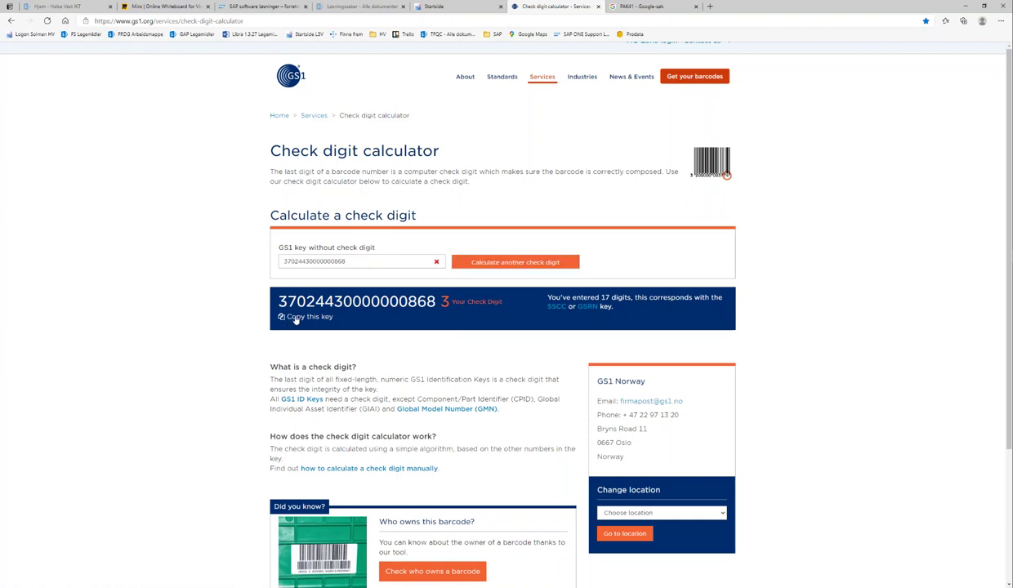
key("alt+Tab")
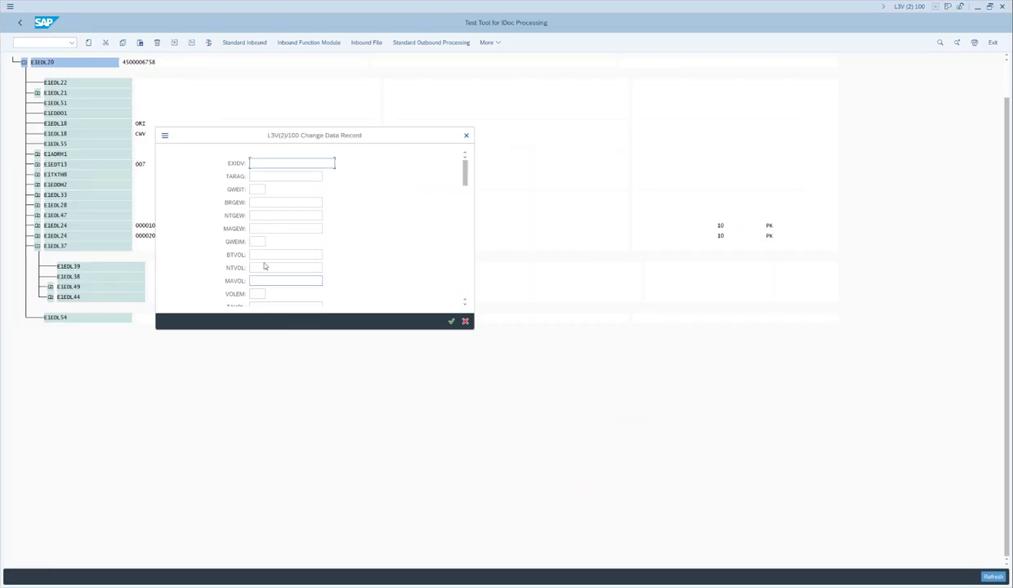
left_click(280, 162)
key("ctrl+v")
In the E1EDL37 record, set VHART to z001 and MAGRV to ZSTD
key("Tab")
key("Tab")
key("Tab")
key("Tab")
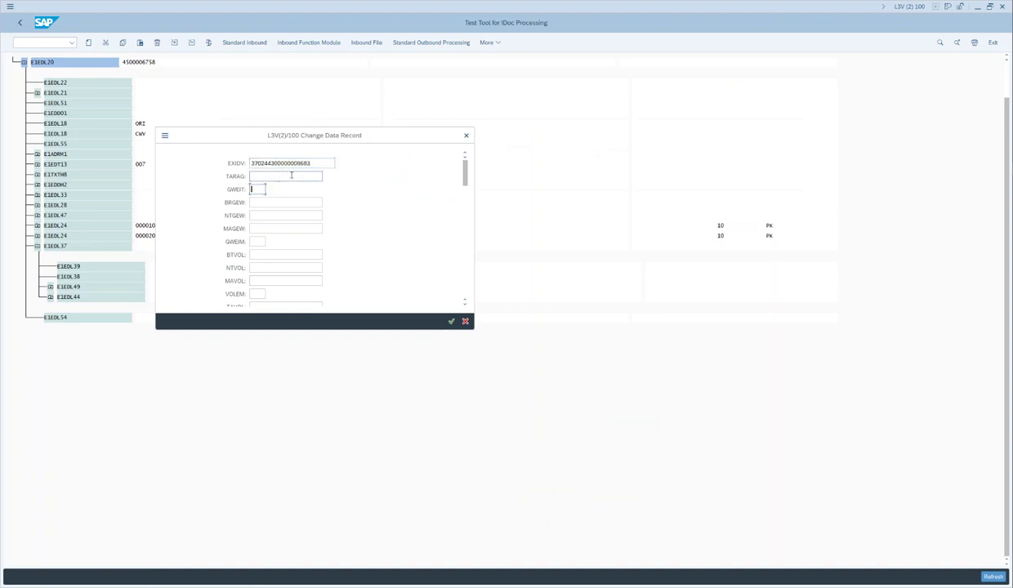
key("shift+Tab")
key("Tab")
key("Tab")
key("Tab")
key("Tab")
key("Tab")
key("Tab")
key("Tab")
key("Tab")
key("Tab")
key("Tab")
key("Tab")
key("Tab")
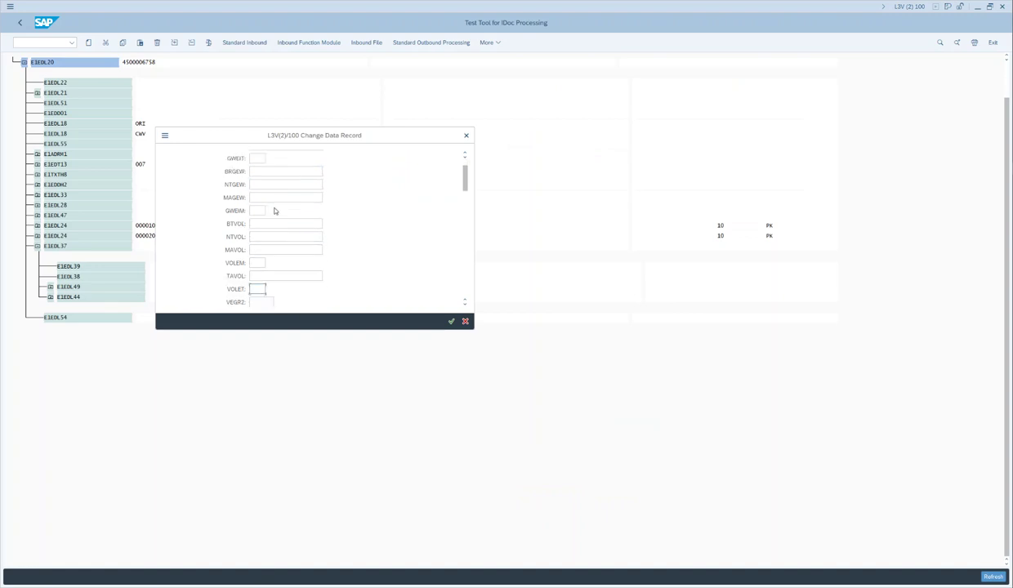
key("Tab")
key("Tab")
key("Tab")
key("Tab")
key("Tab")
key("Tab")
key("Tab")
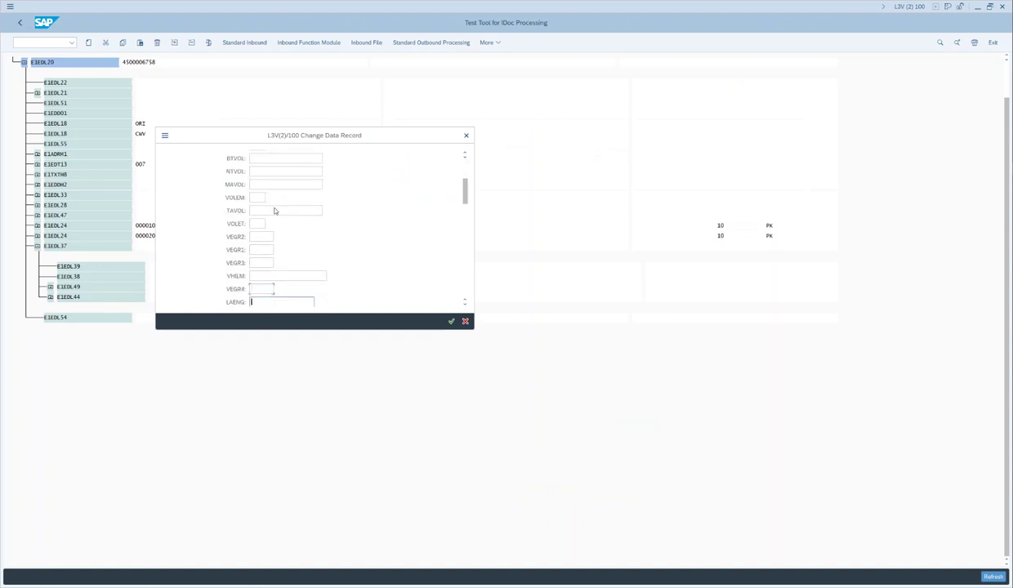
key("Tab")
key("Tab")
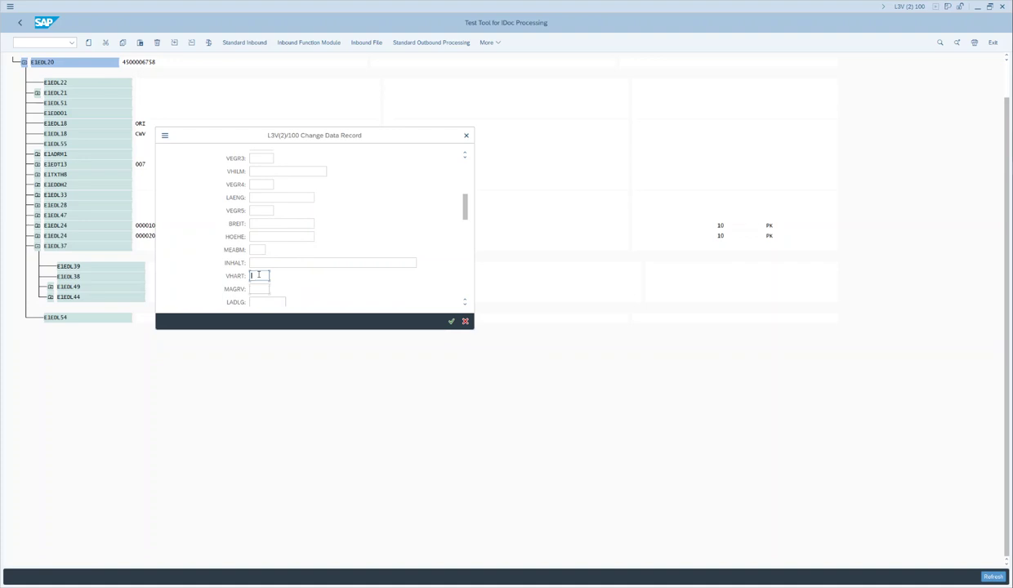
type("a")
type("001")
key("Tab")
type("ZSTD")
left_click(258, 275)
scroll(271, 279, "down", 3)
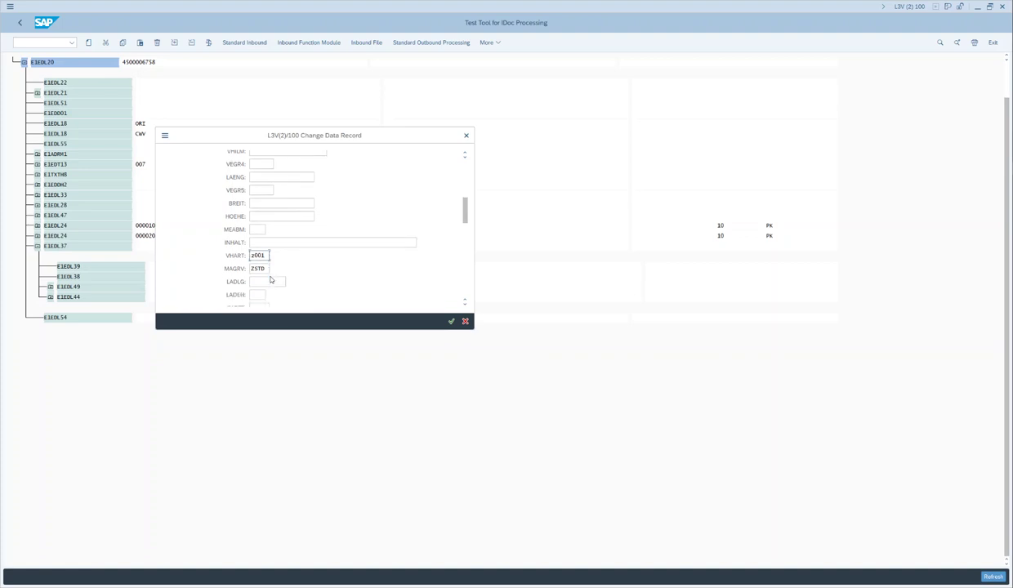
Set VELTP in the E1EDL37 record to C, Packaging materials, chosen from the list of possible values
scroll(270, 275, "down", 4)
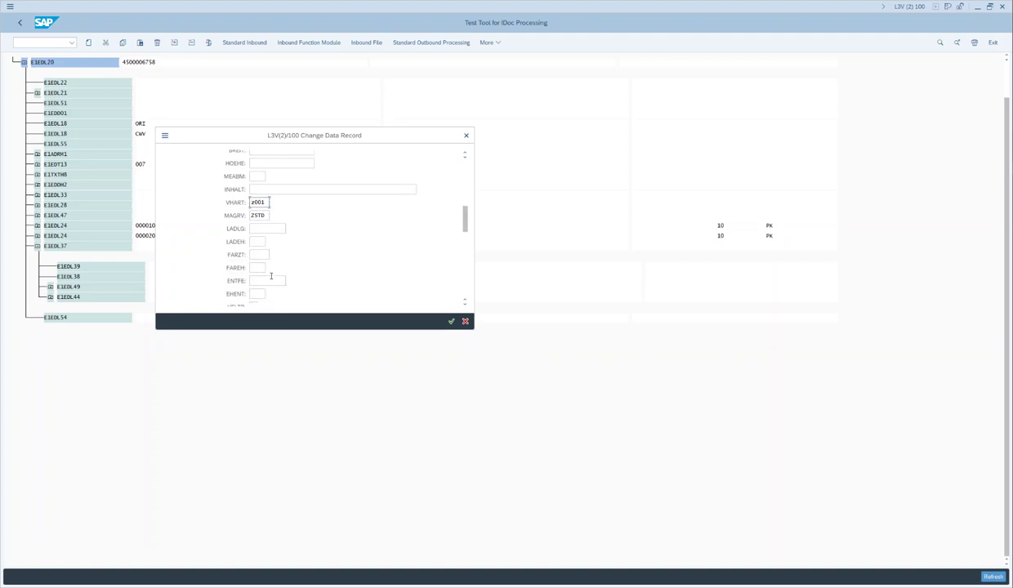
scroll(271, 277, "down", 3)
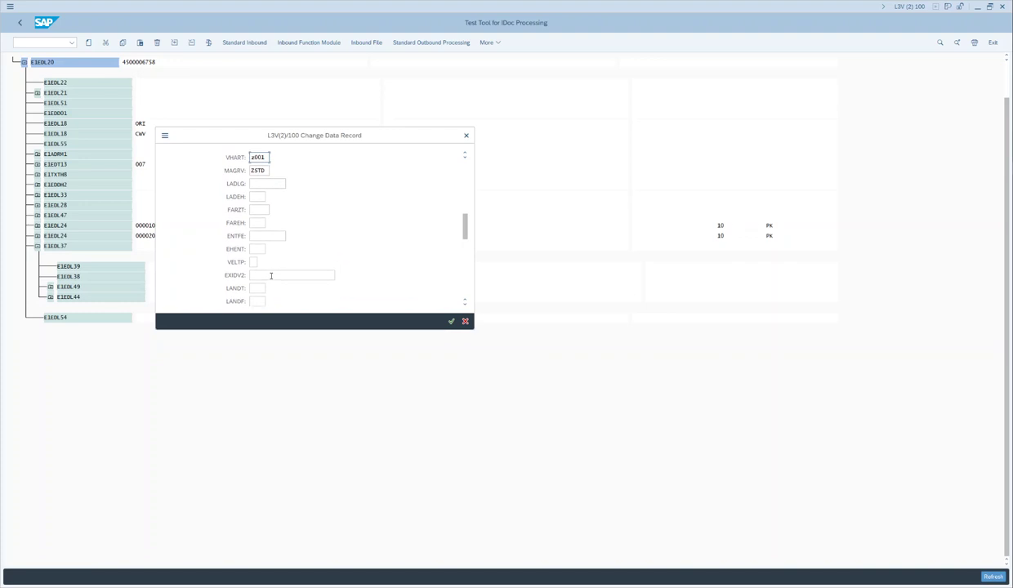
left_click(253, 261)
key("F4")
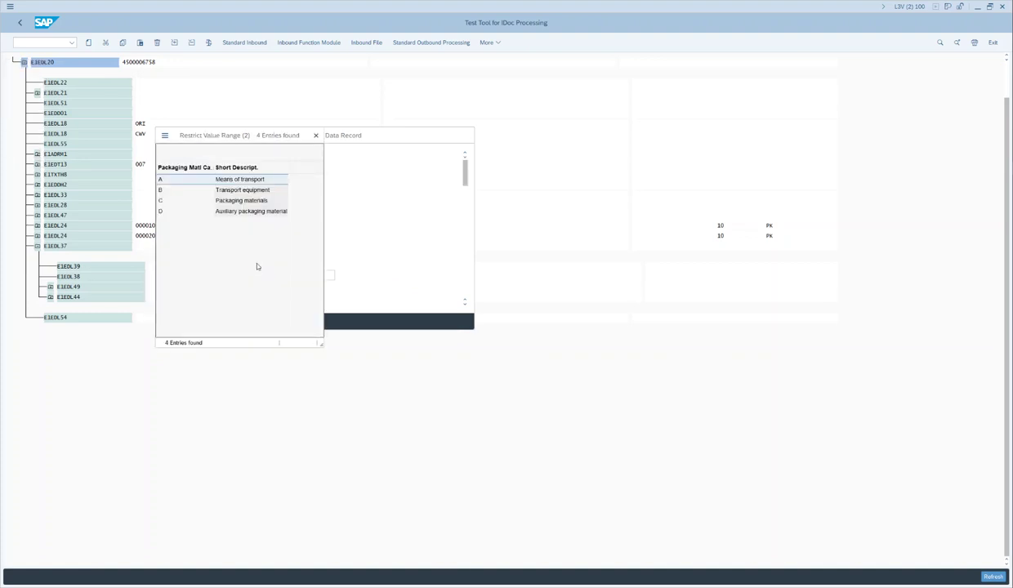
left_click(198, 200)
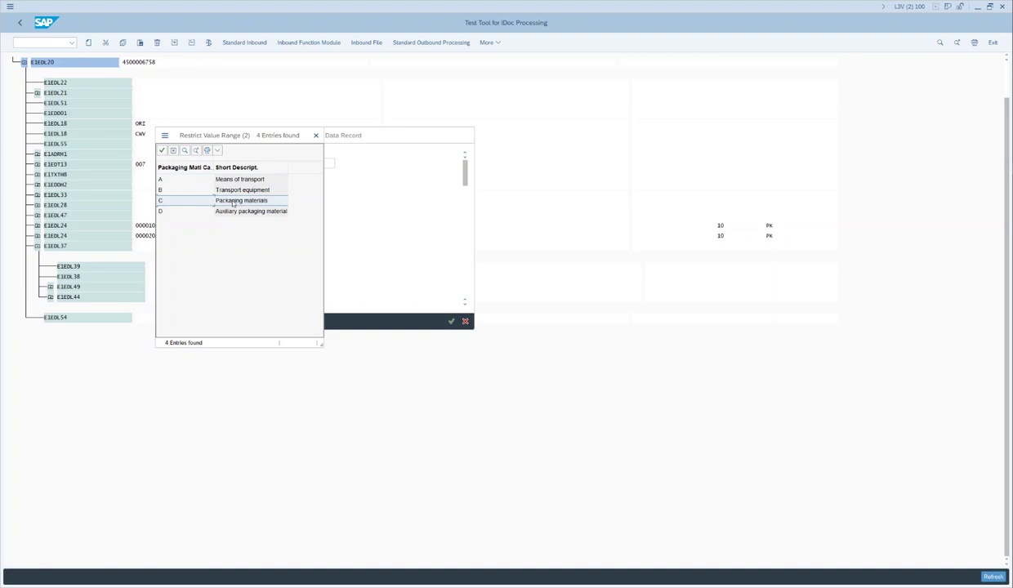
double_click(233, 201)
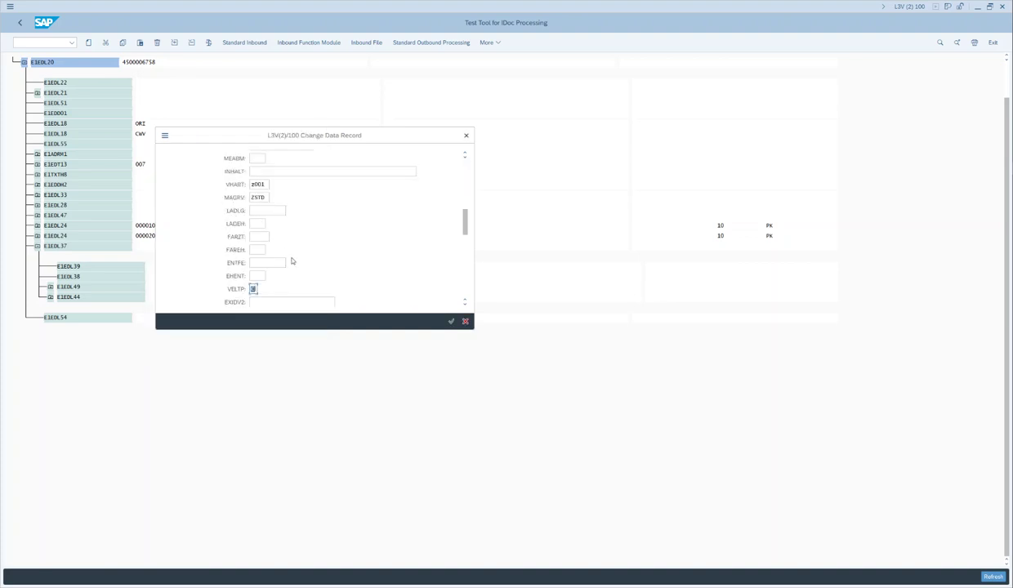
Enter PAK41 as the VHILM_KU packaging material in the E1EDL37 record
scroll(291, 260, "down", 3)
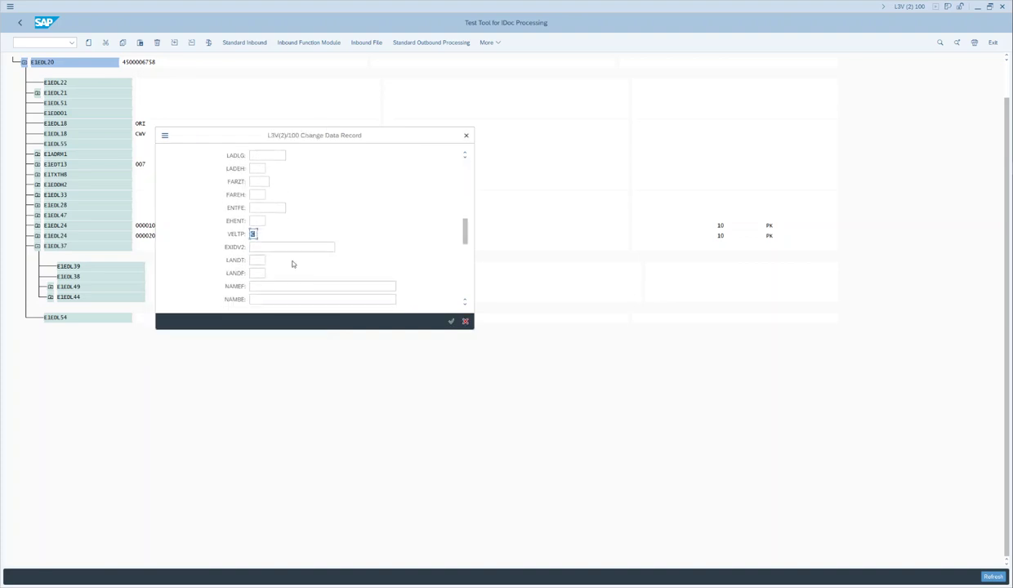
scroll(291, 262, "down", 2)
left_click(287, 263)
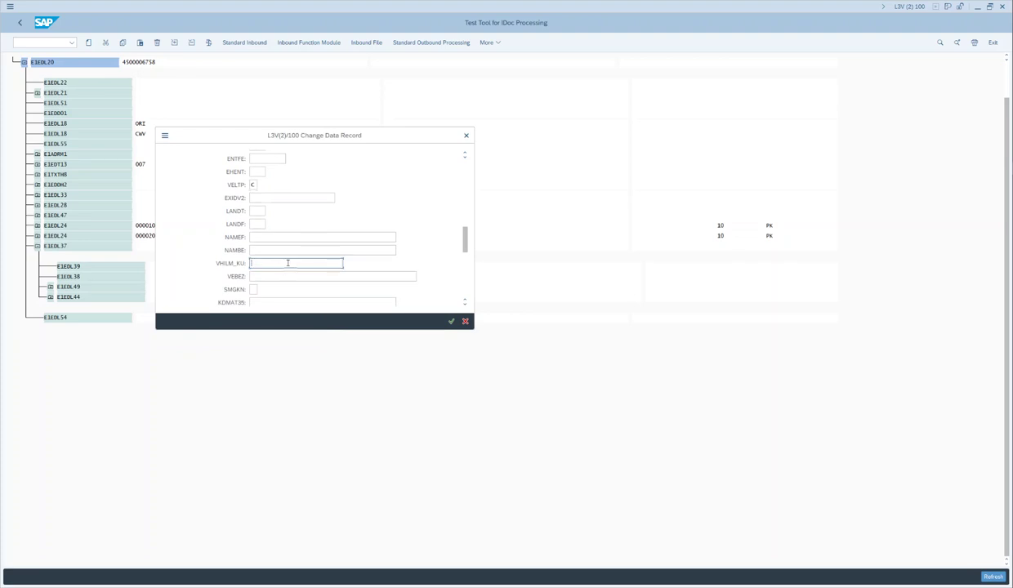
type("PAK41")
Look at the PAK41 web search results in the browser, return to SAP and examine the fields below VHILM_KU
key("alt+Tab")
left_click(652, 10)
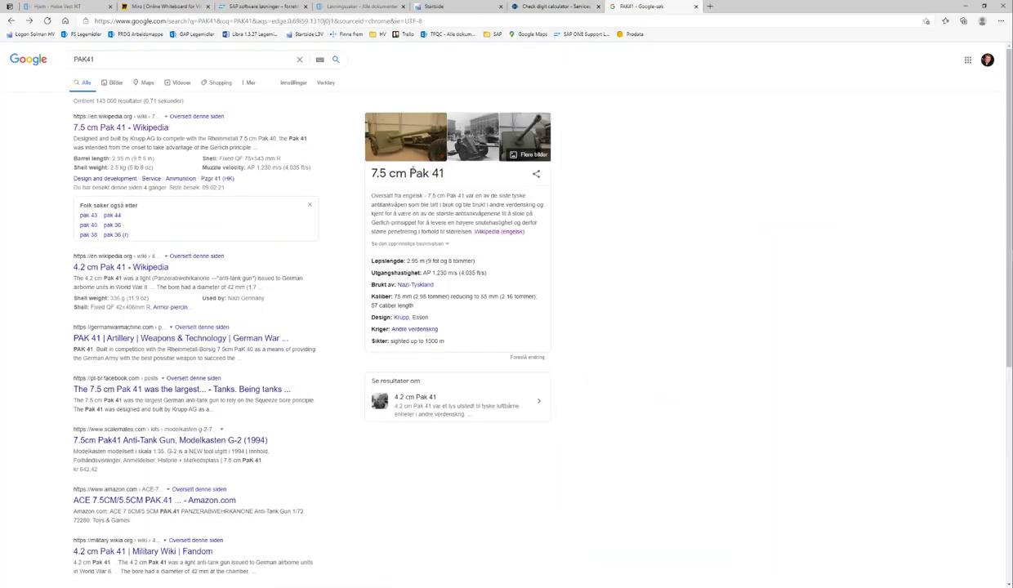
left_click(556, 6)
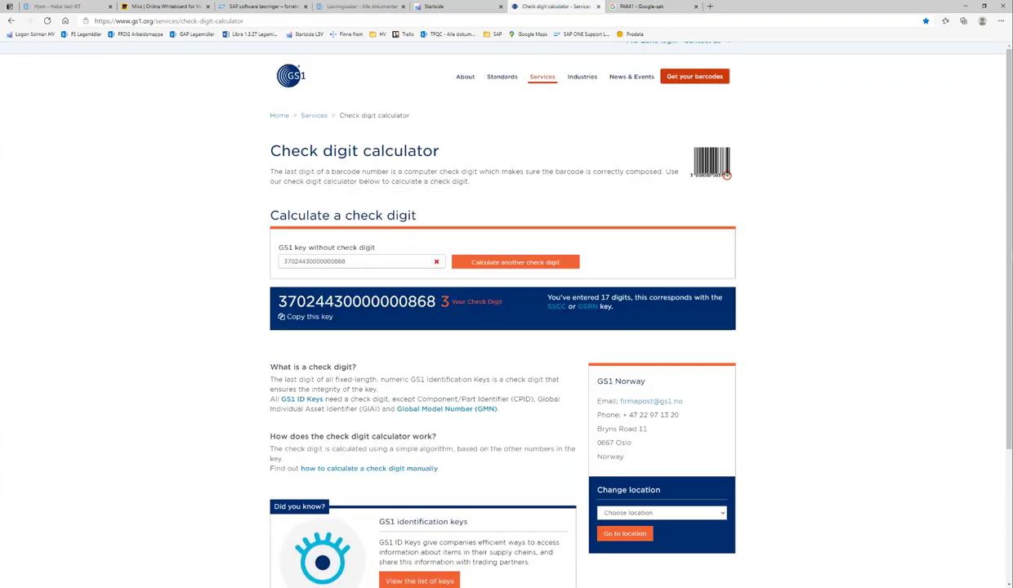
key("alt+Tab")
scroll(362, 277, "down", 1)
scroll(357, 274, "down", 2)
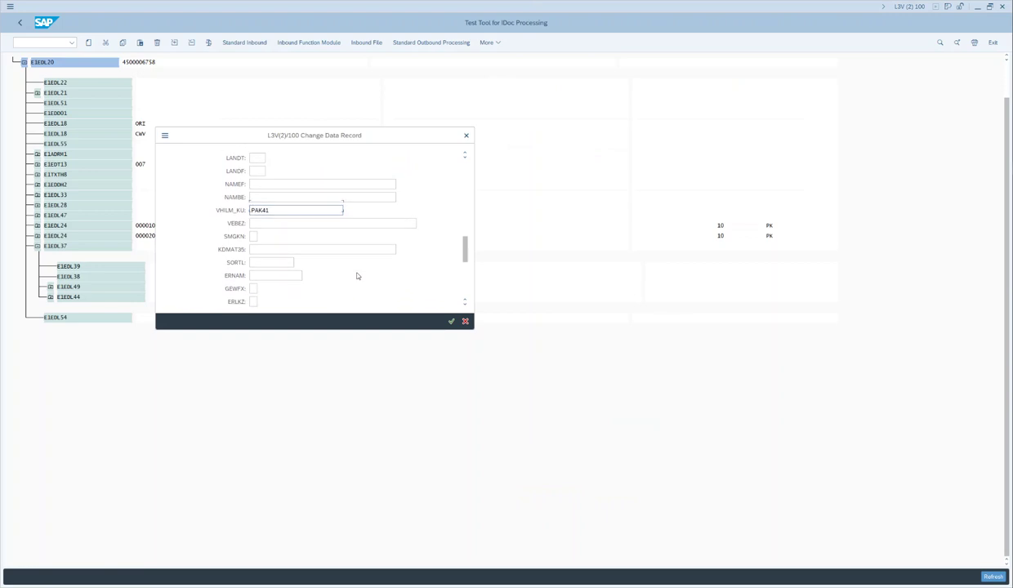
Set EXIDA in the E1EDL37 record to H, SSCC18 from vendor, chosen from the possible values, and accept the record
scroll(291, 271, "down", 2)
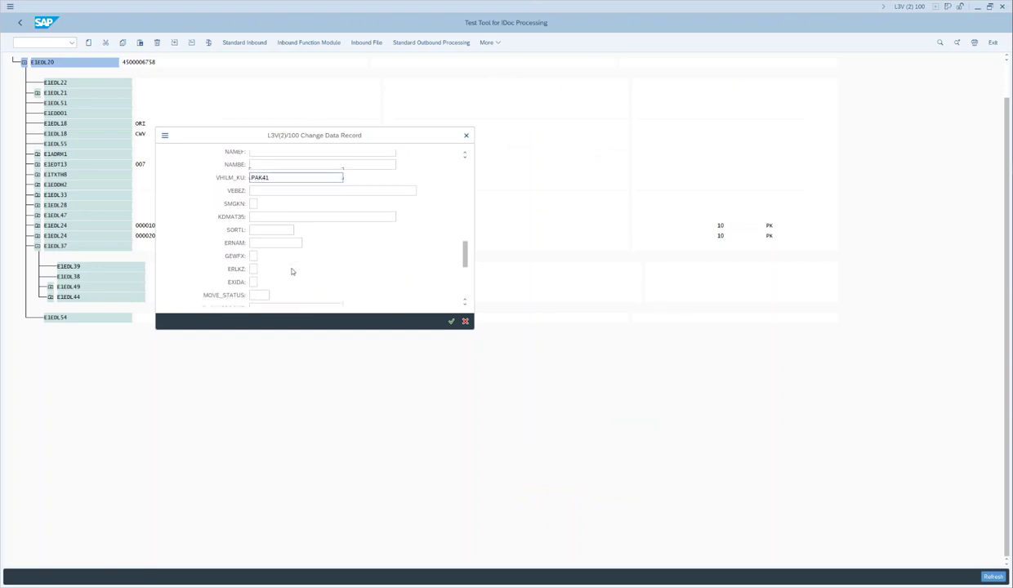
left_click(253, 273)
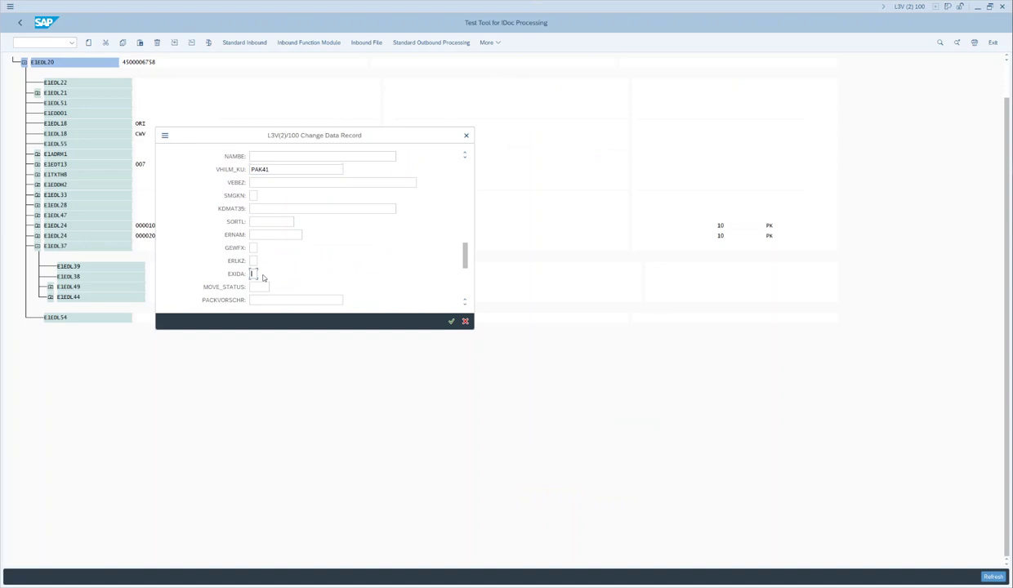
key("F4")
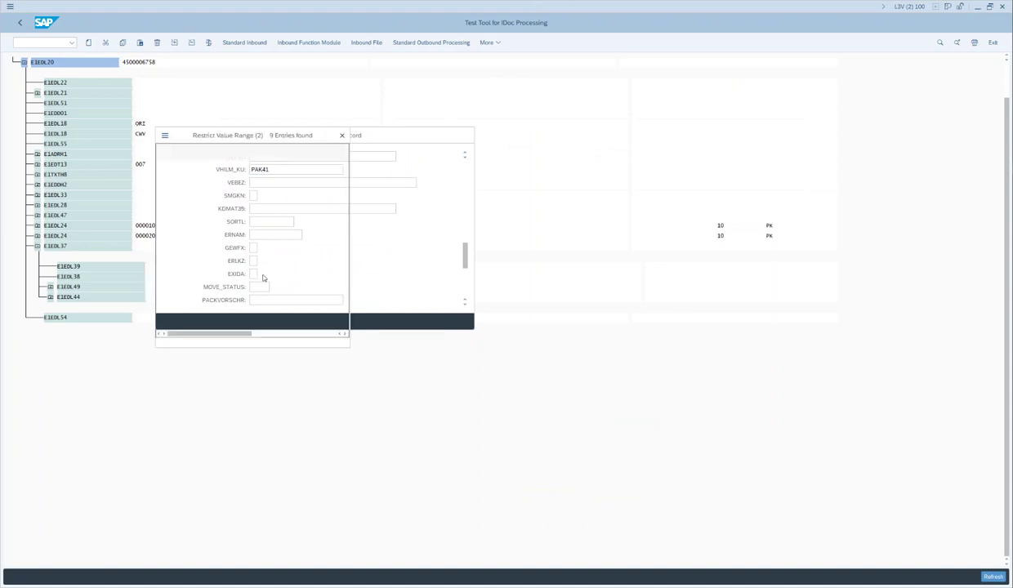
key("Down")
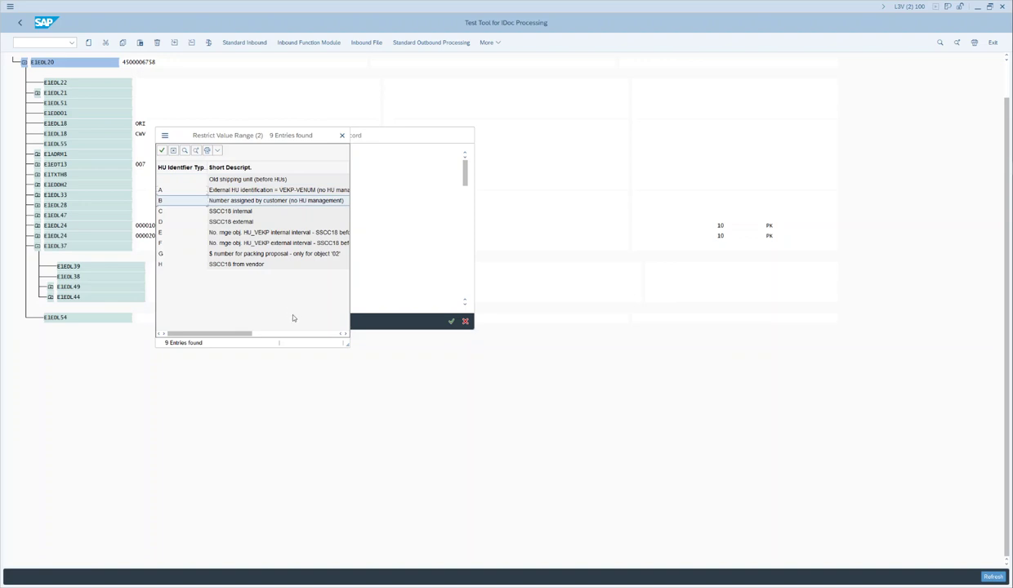
left_click_drag(348, 344, 380, 344)
left_click(242, 267)
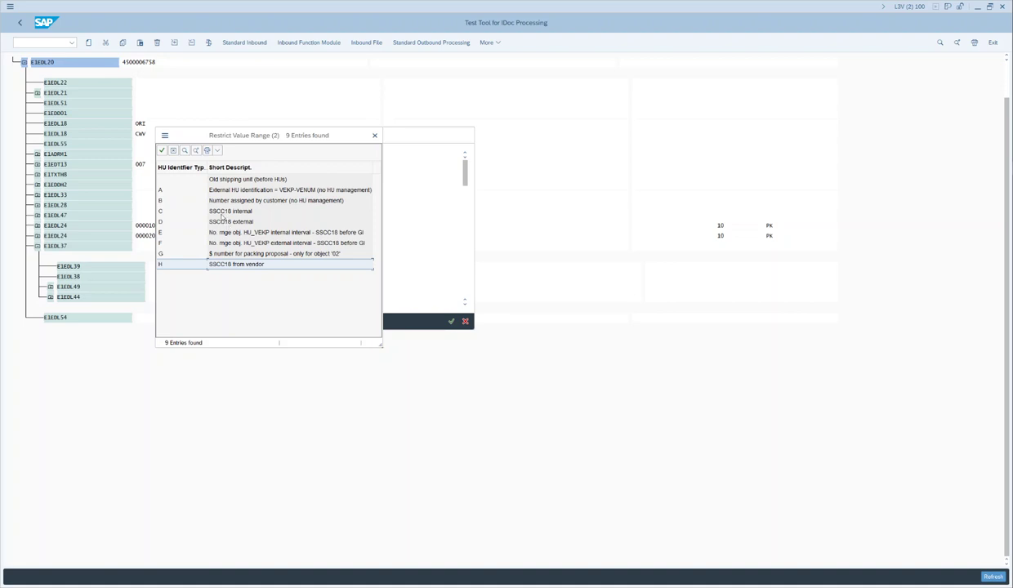
double_click(204, 266)
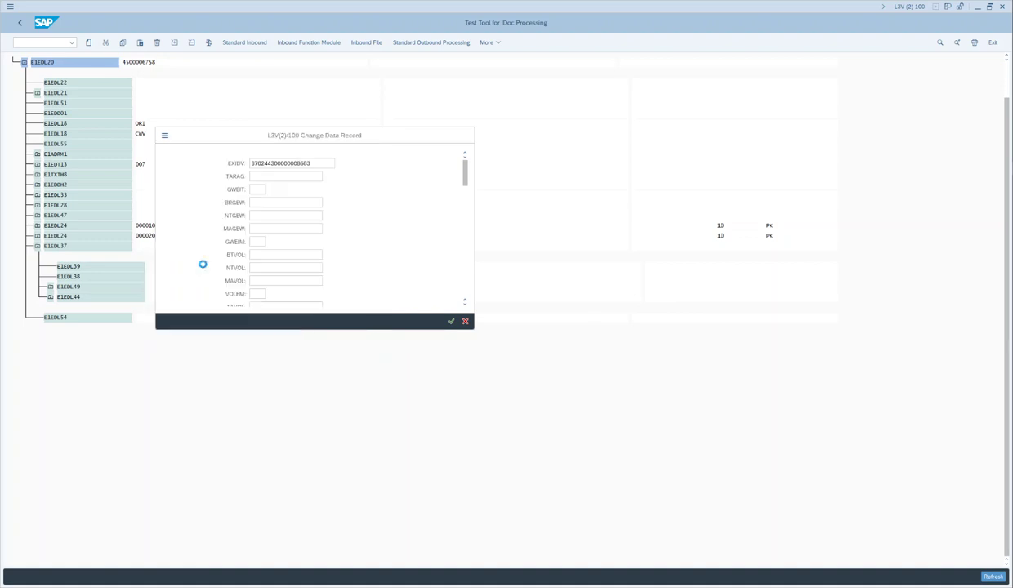
scroll(347, 303, "down", 2)
scroll(347, 302, "down", 3)
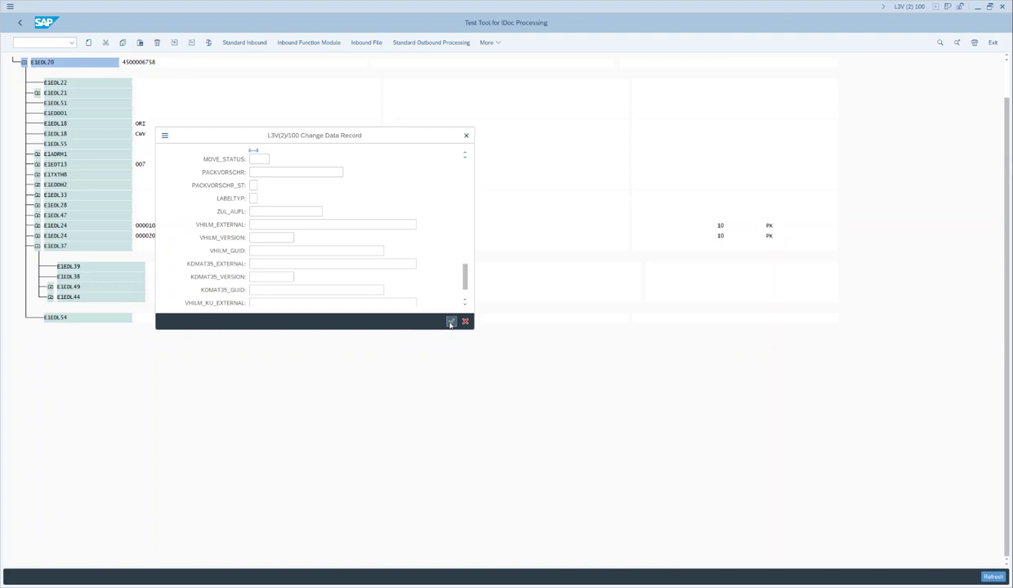
left_click(451, 321)
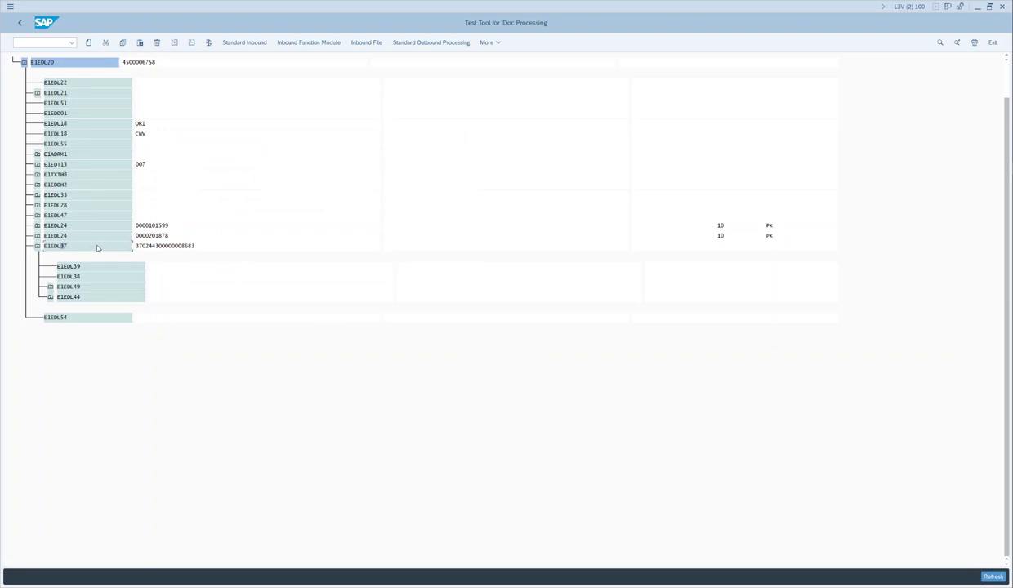
Expand and open the E1EDL44 segment under E1EDL37 and set VELIN to 1, Material item, from the possible values
left_click(51, 299)
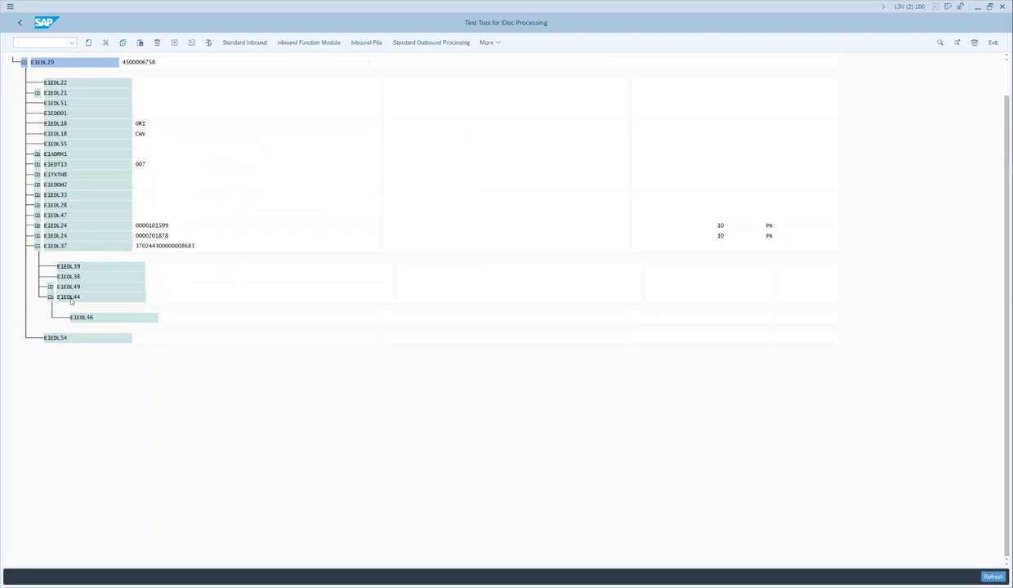
double_click(70, 299)
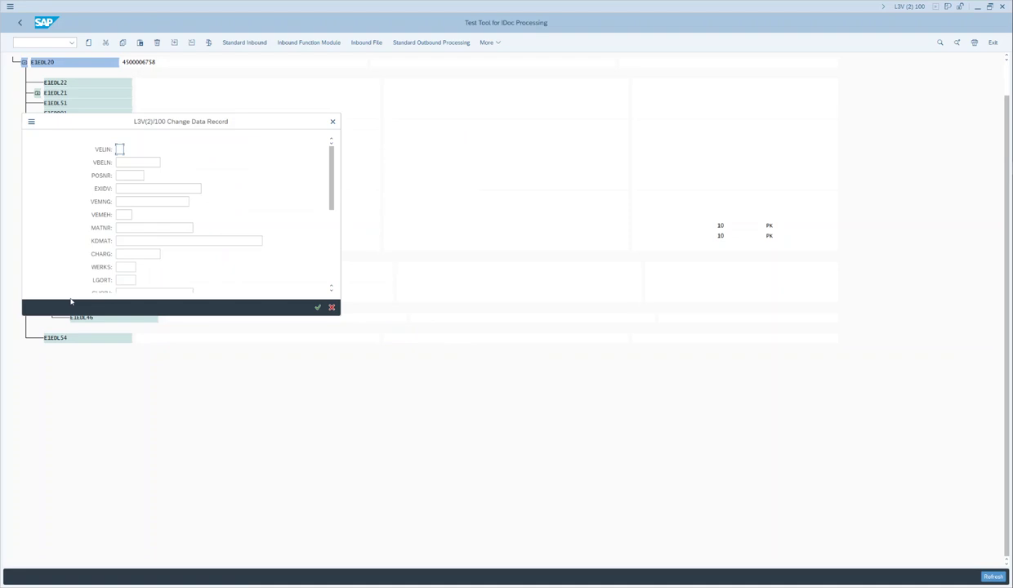
left_click(129, 151)
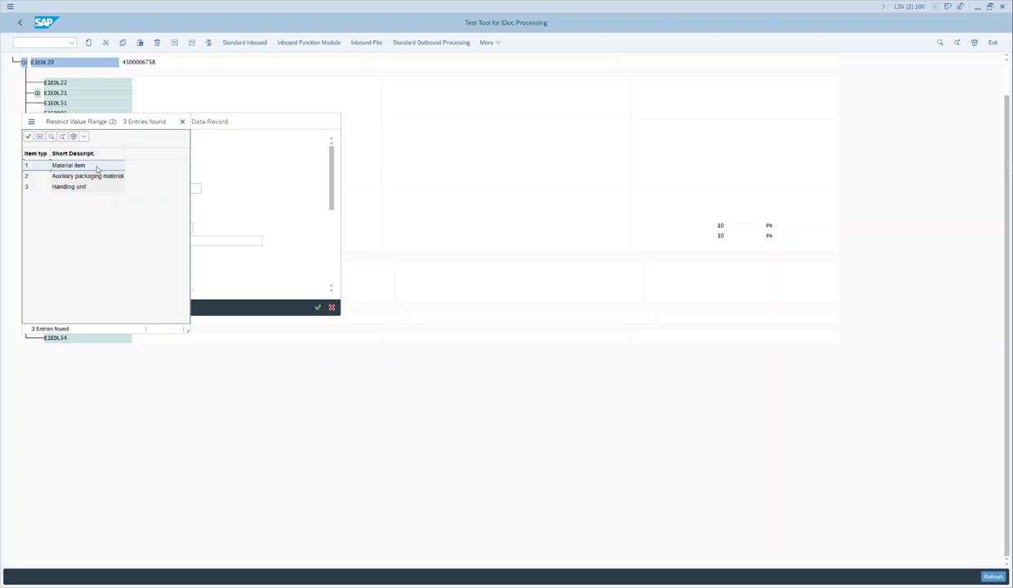
double_click(97, 167)
In the E1EDL44 record, set POSNR to 000010 and paste the E1EDL37 handling unit number into EXIDV
left_click(126, 164)
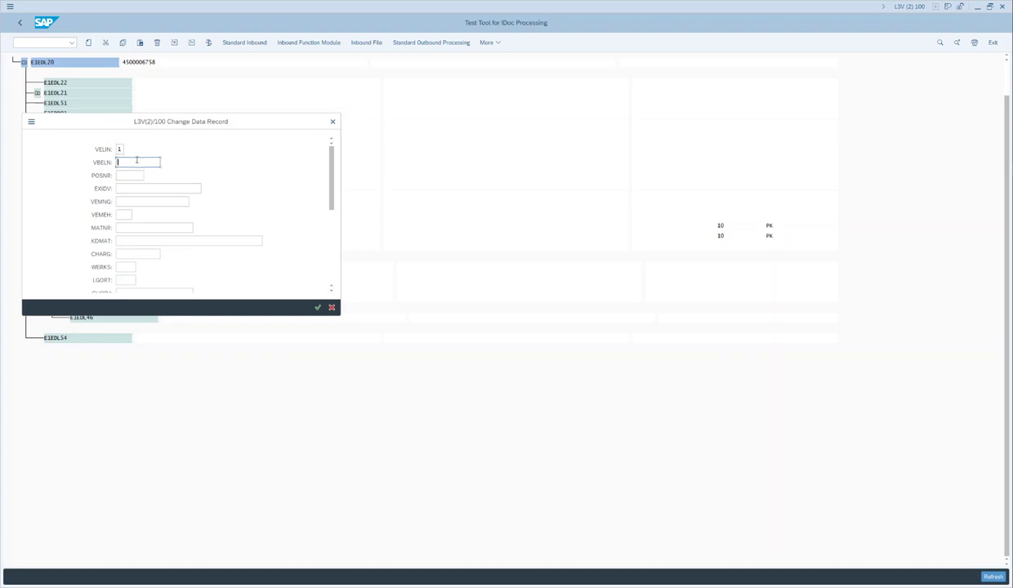
left_click(129, 175)
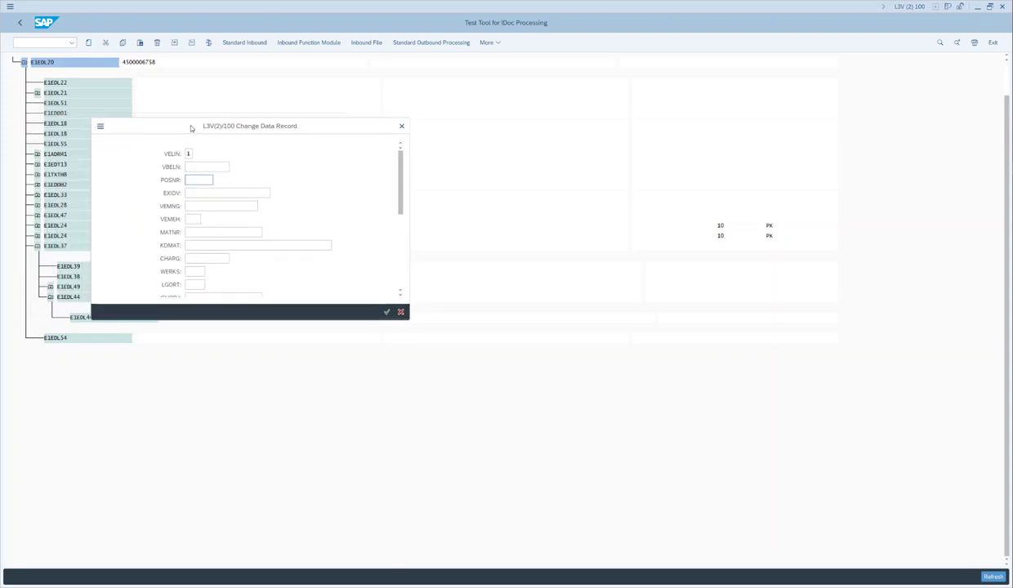
type("000")
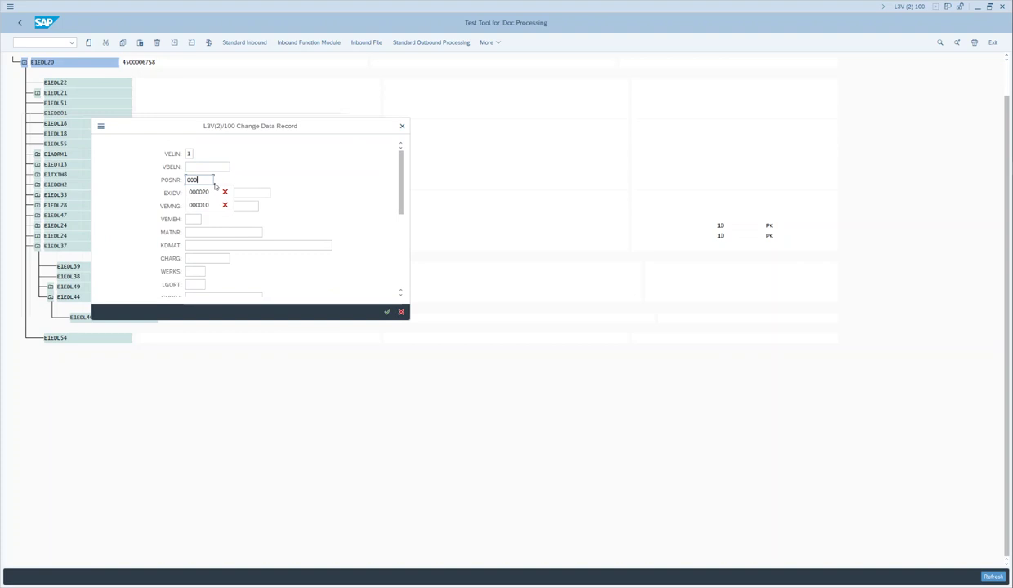
key("Down")
key("Down")
key("Return")
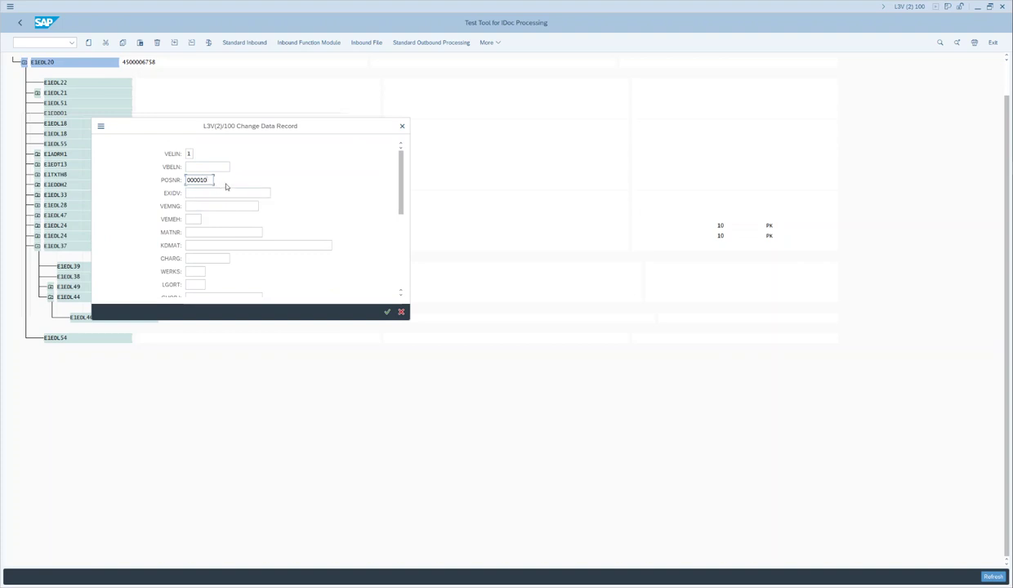
left_click_drag(170, 127, 222, 131)
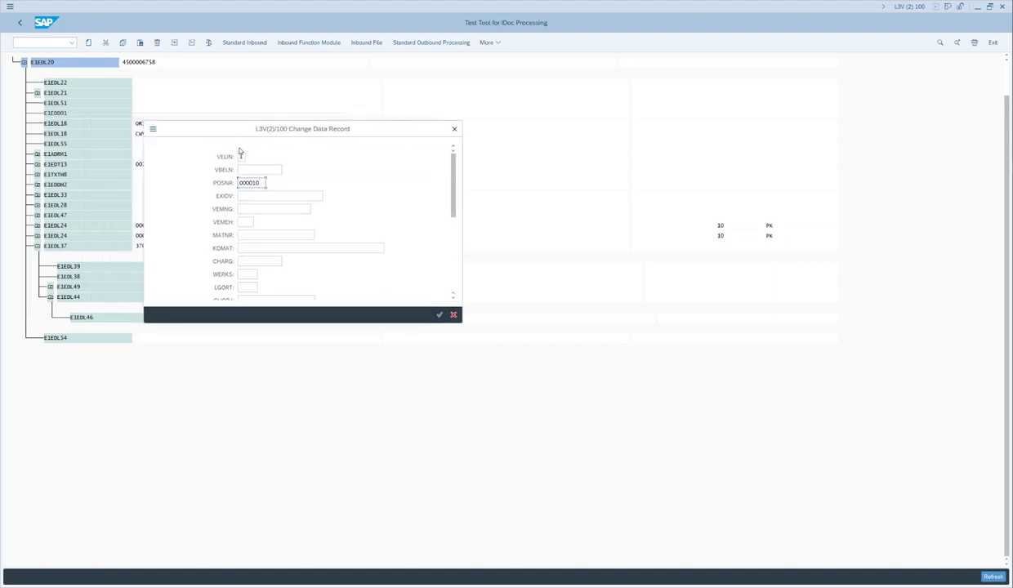
left_click(264, 194)
key("ctrl+v")
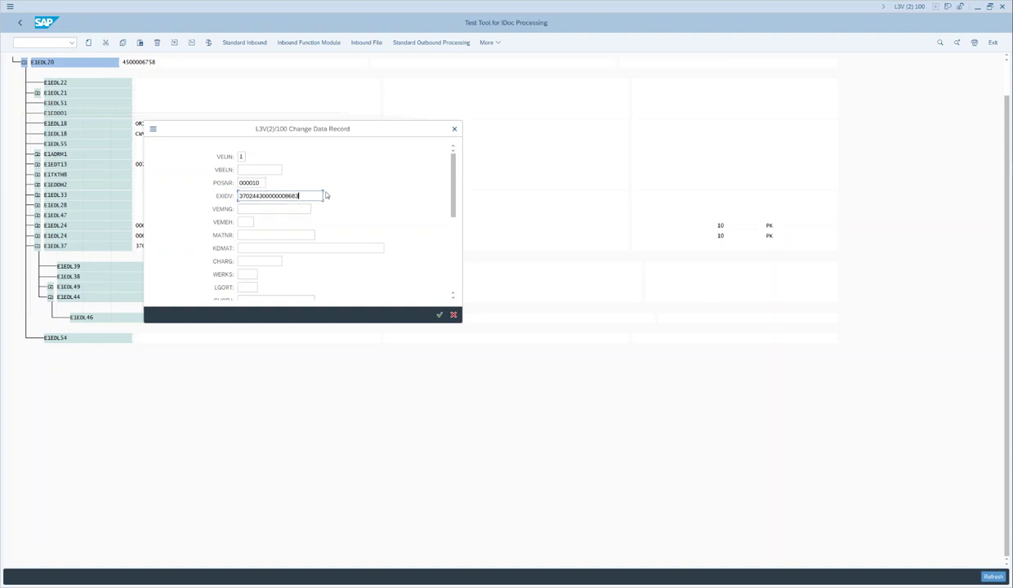
Switch to the purchase order, look up the quantities and weights of item 10, and return to the empty VEMNG field
left_click(284, 208)
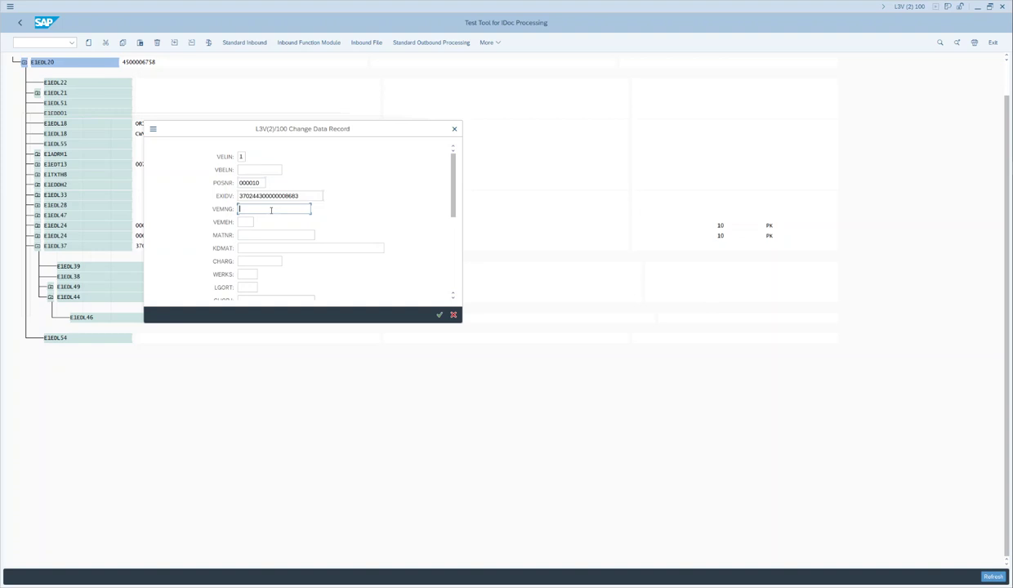
key("alt+Tab")
key("Tab")
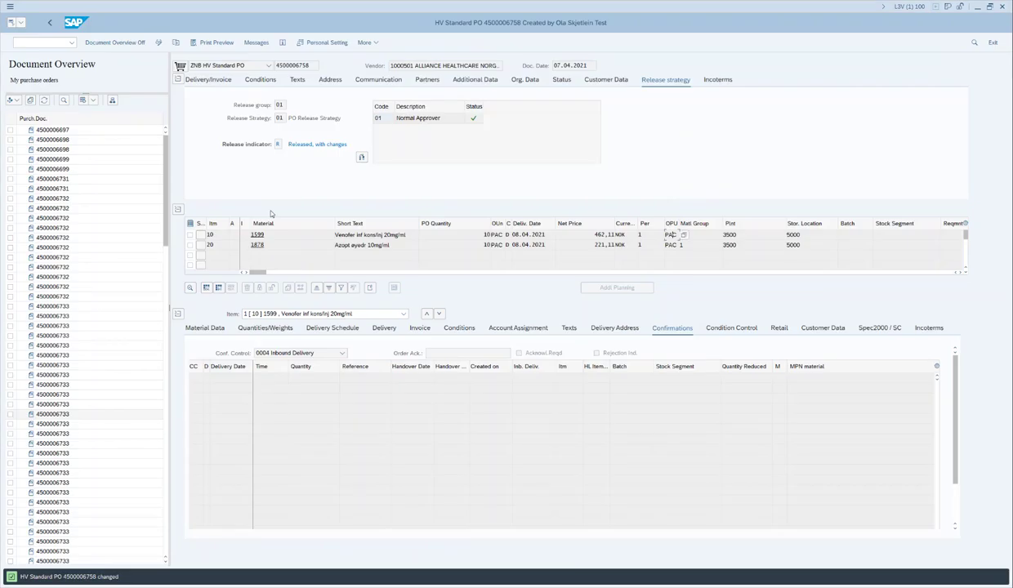
left_click(263, 245)
left_click(262, 235)
left_click(266, 328)
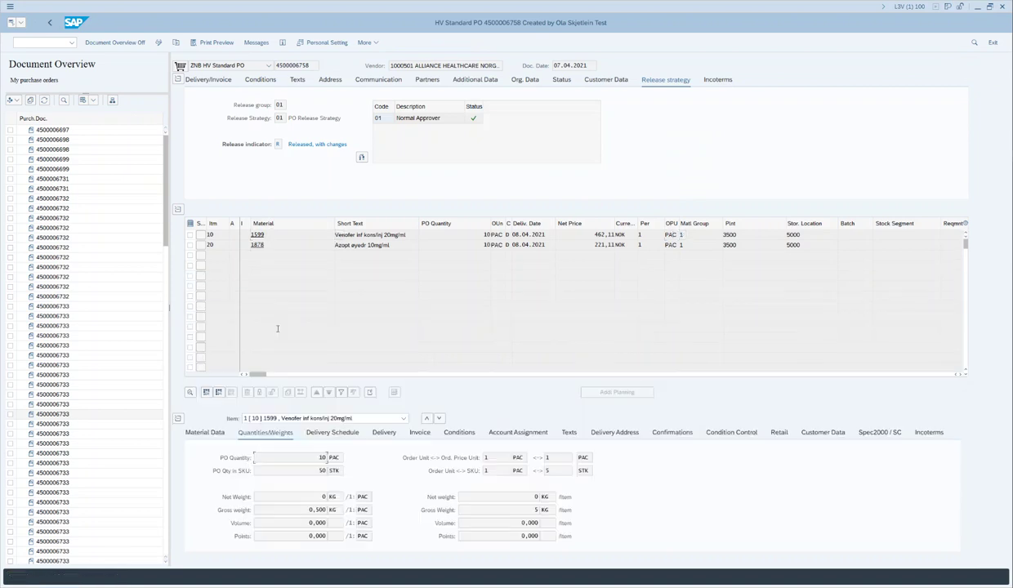
left_click_drag(313, 459, 327, 471)
key("alt+Tab")
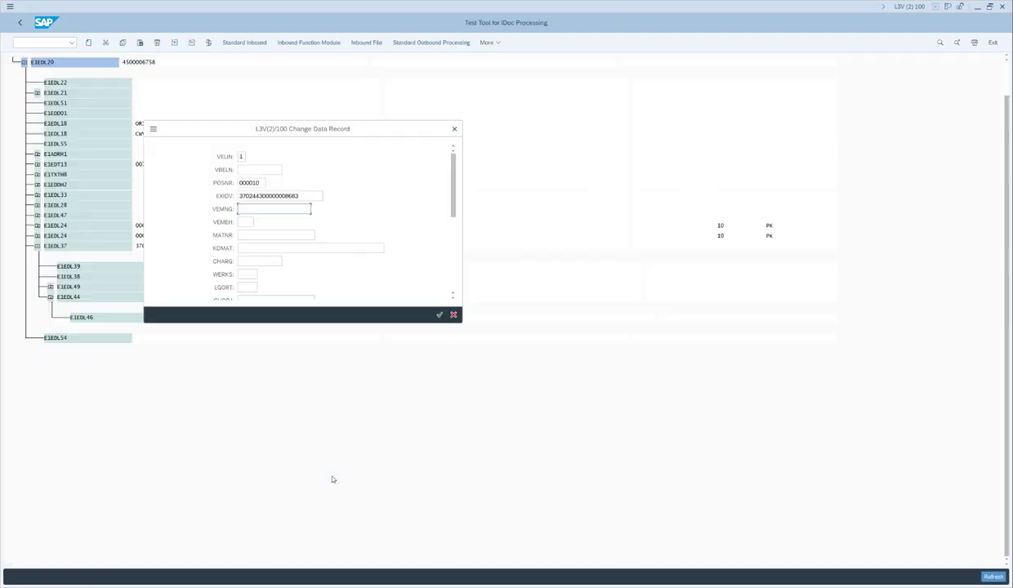
Set the packed quantity VEMNG to 30 and its unit VEMEH to EA in the E1EDL44 record
type("30")
key("Tab")
type("EA")
key("Tab")
type("1599")
key("Home")
type("00000000000000")
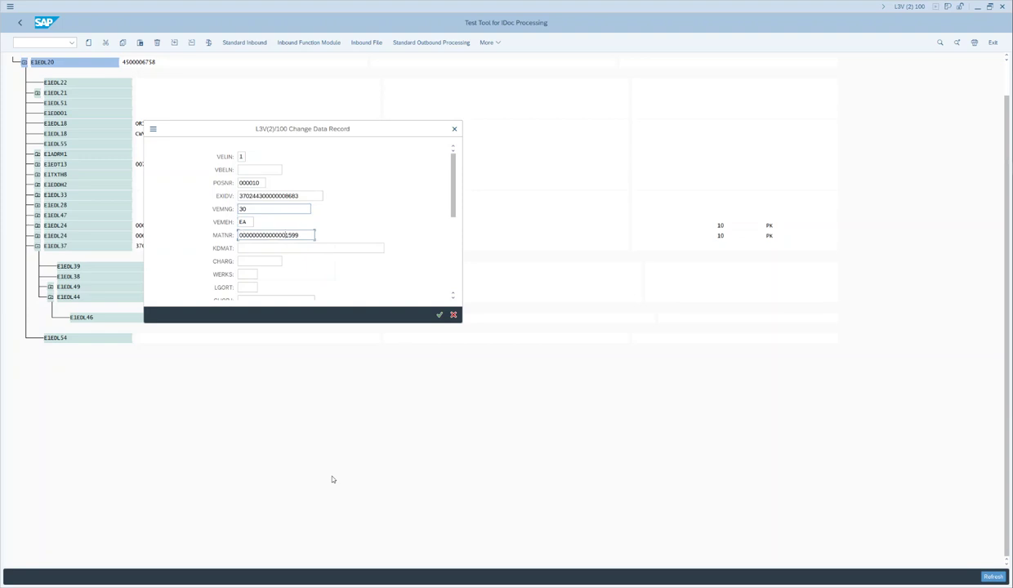
key("Right")
key("Right")
scroll(321, 237, "down", 3)
scroll(322, 241, "down", 3)
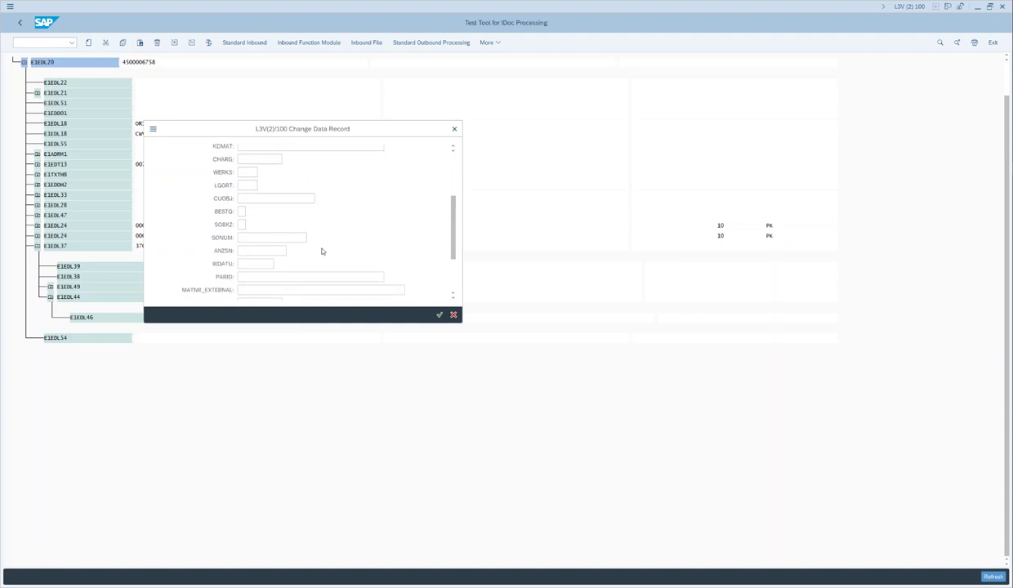
scroll(322, 242, "up", 6)
scroll(321, 253, "down", 10)
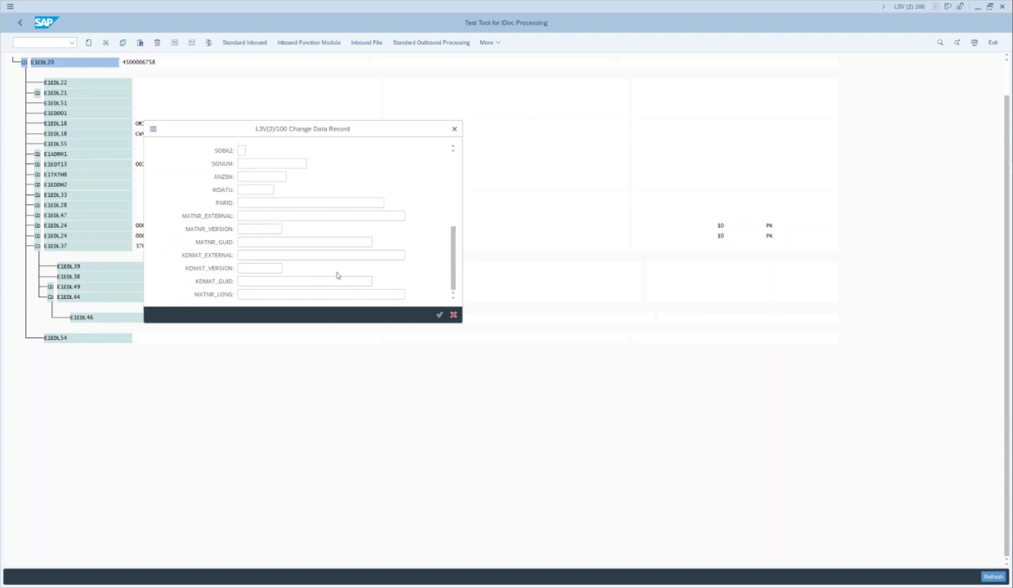
scroll(327, 266, "up", 2)
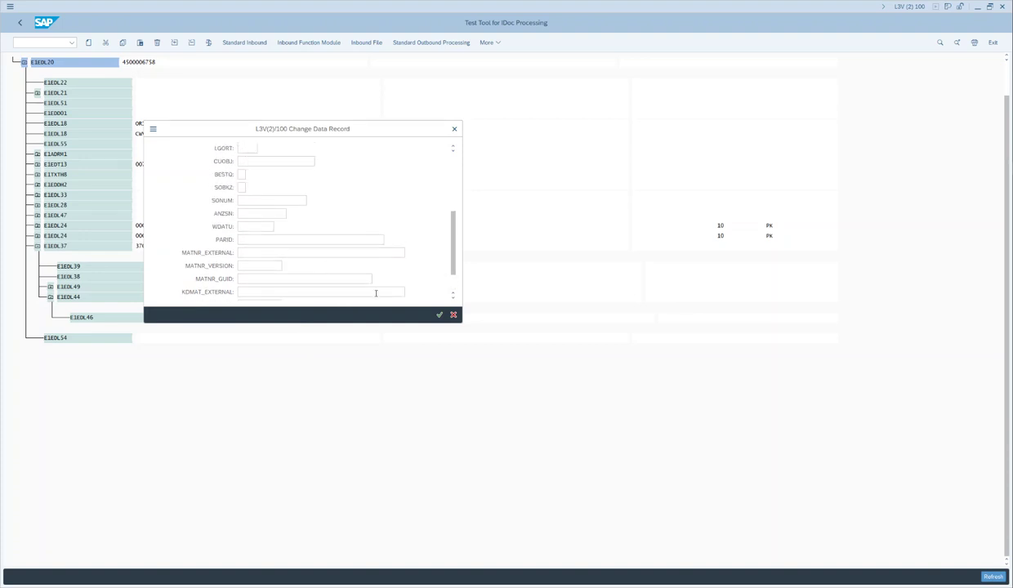
left_click(439, 316)
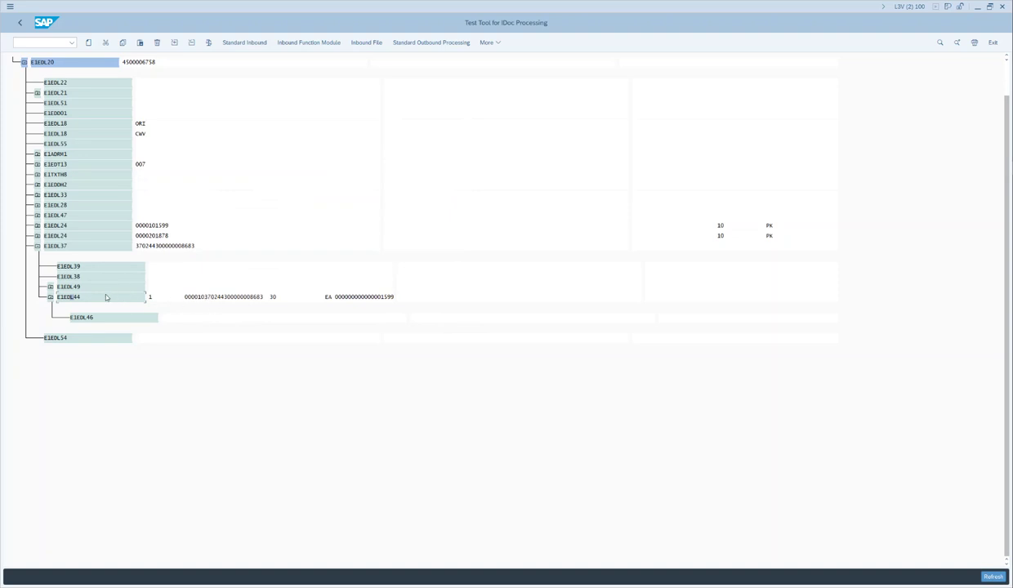
Collapse the E1EDL44 segment, copy it, and paste the copy at the same level
left_click(49, 298)
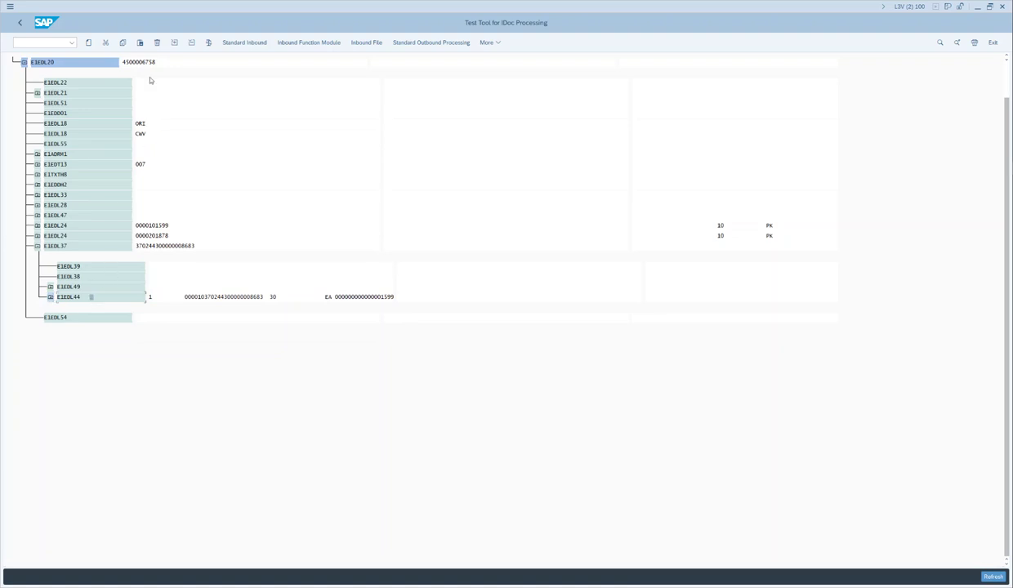
left_click(122, 42)
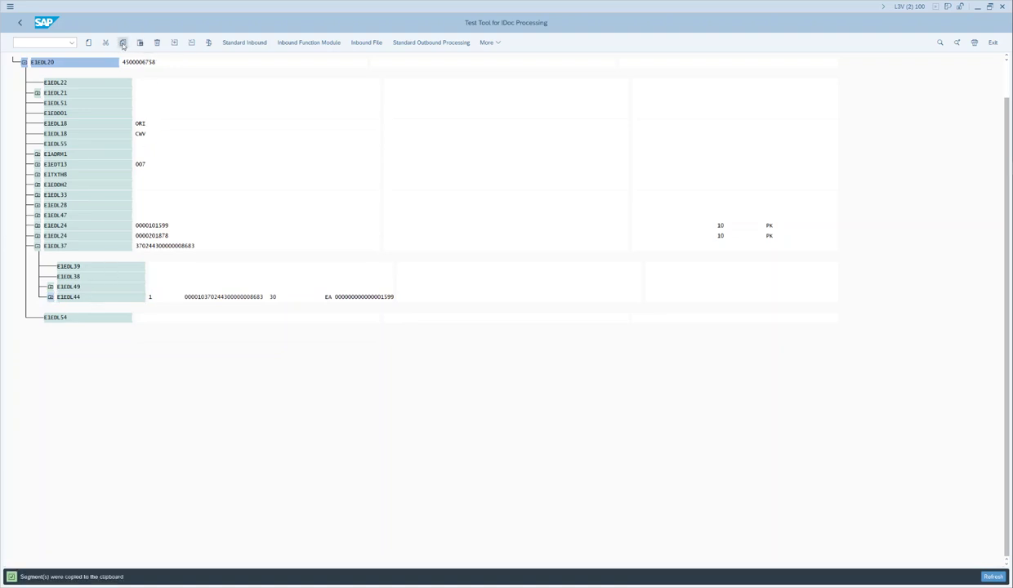
left_click(140, 43)
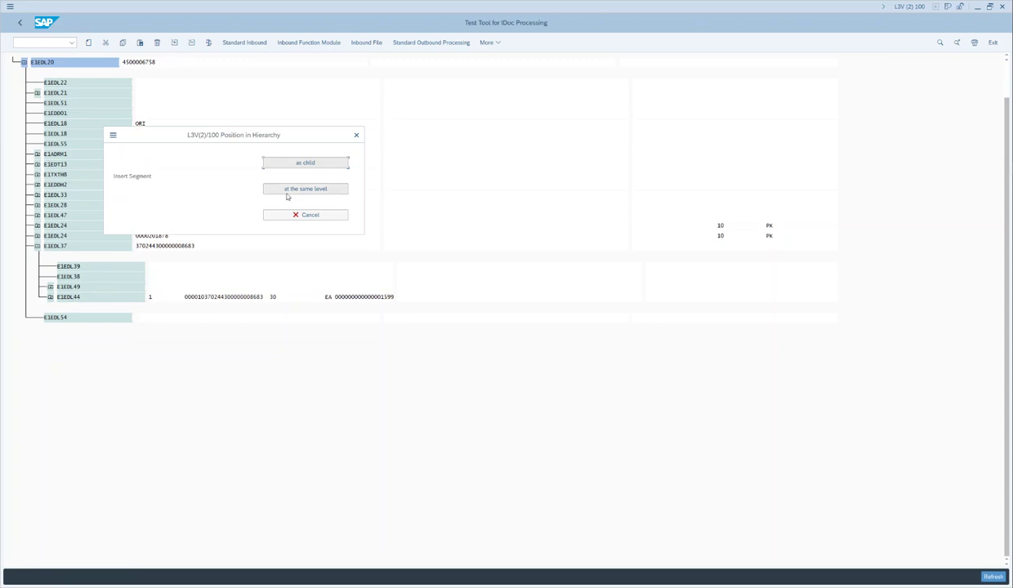
left_click(276, 189)
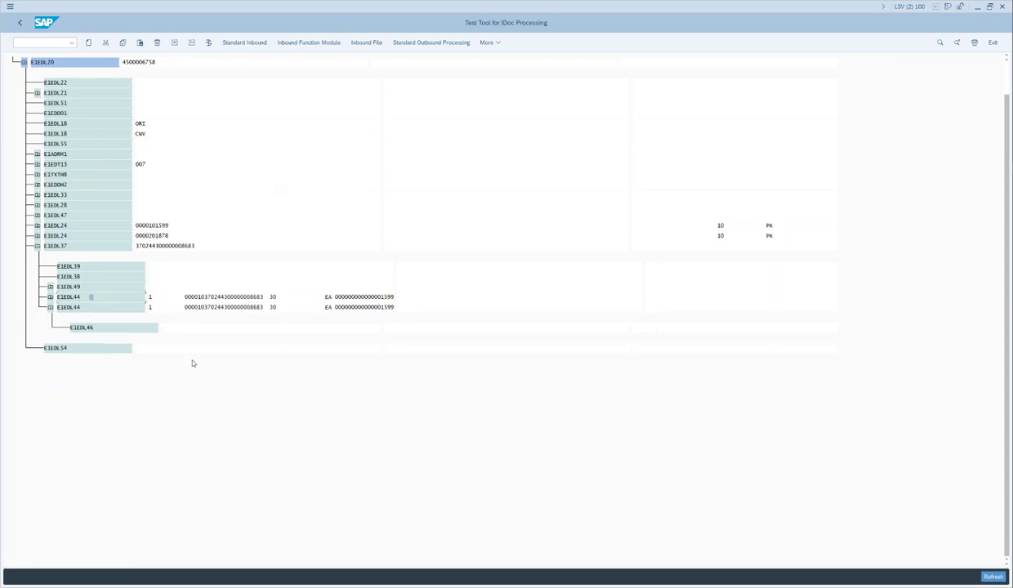
Open the second E1EDL44 segment and set POSNR to 000020 and VEMNG to 15
double_click(113, 308)
left_click_drag(128, 175, 173, 180)
type("20")
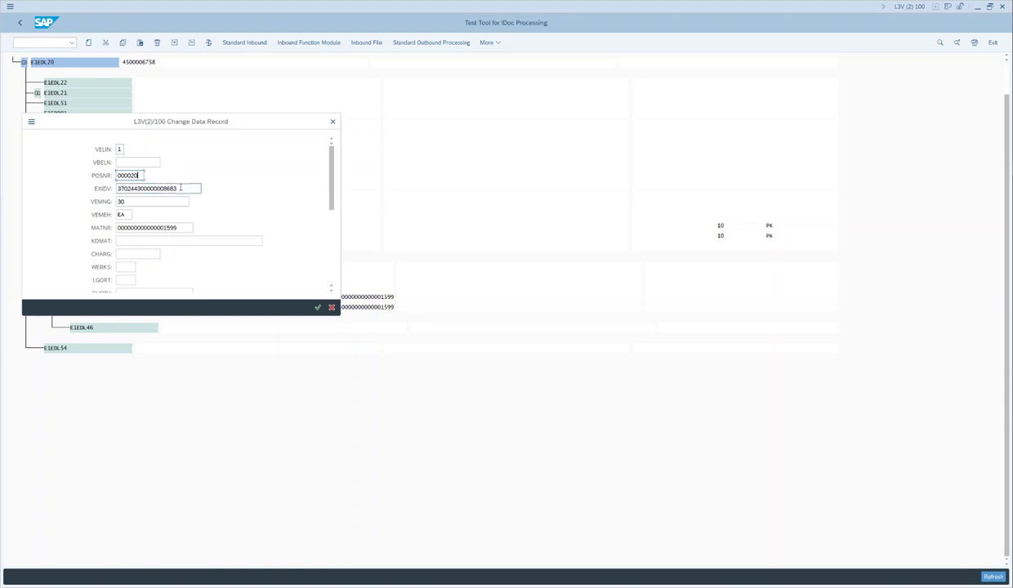
left_click(181, 188)
double_click(142, 203)
type("1")
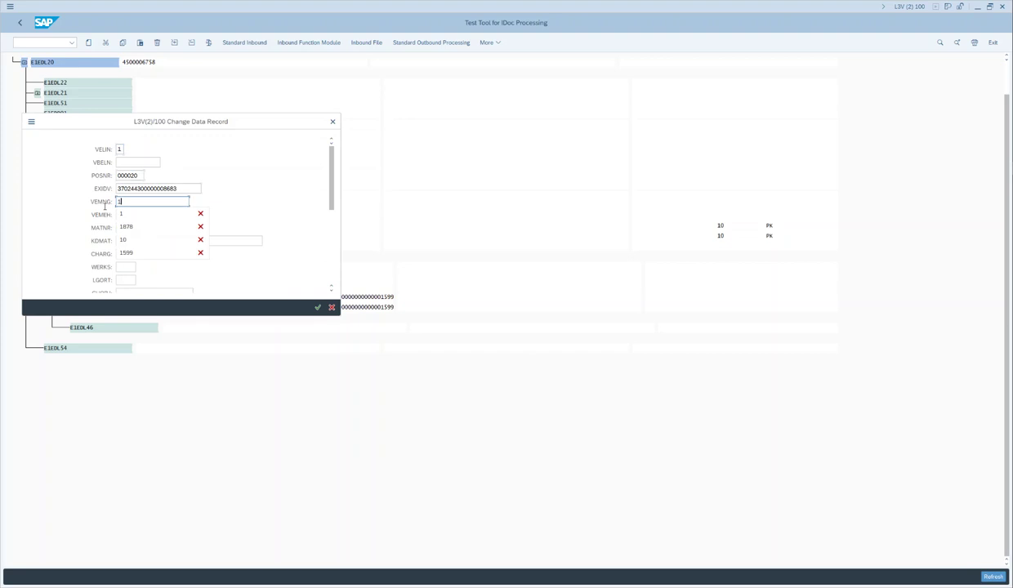
type("5")
left_click(182, 226)
key("BackSpace")
key("BackSpace")
type("878")
left_click(214, 239)
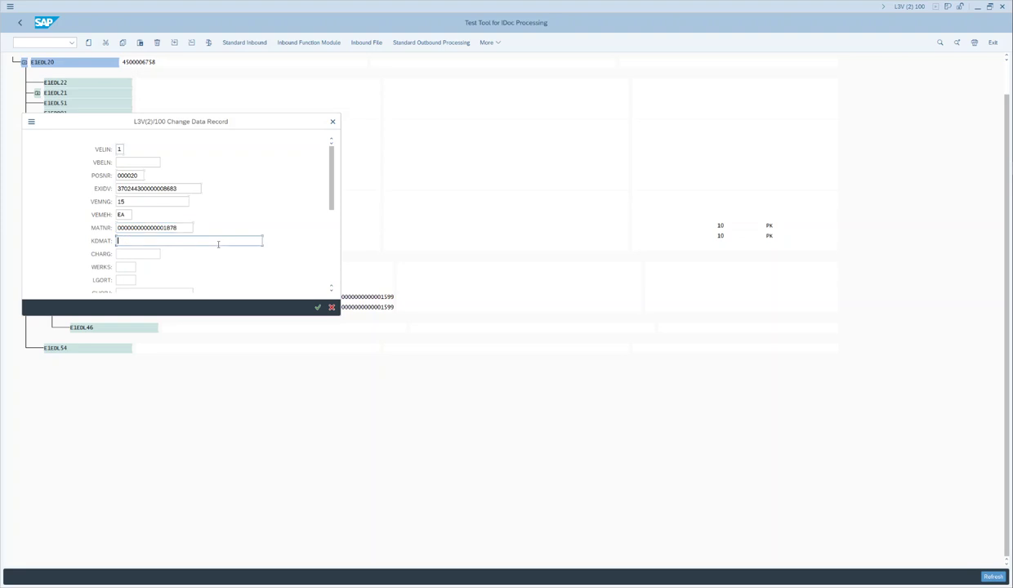
left_click(317, 308)
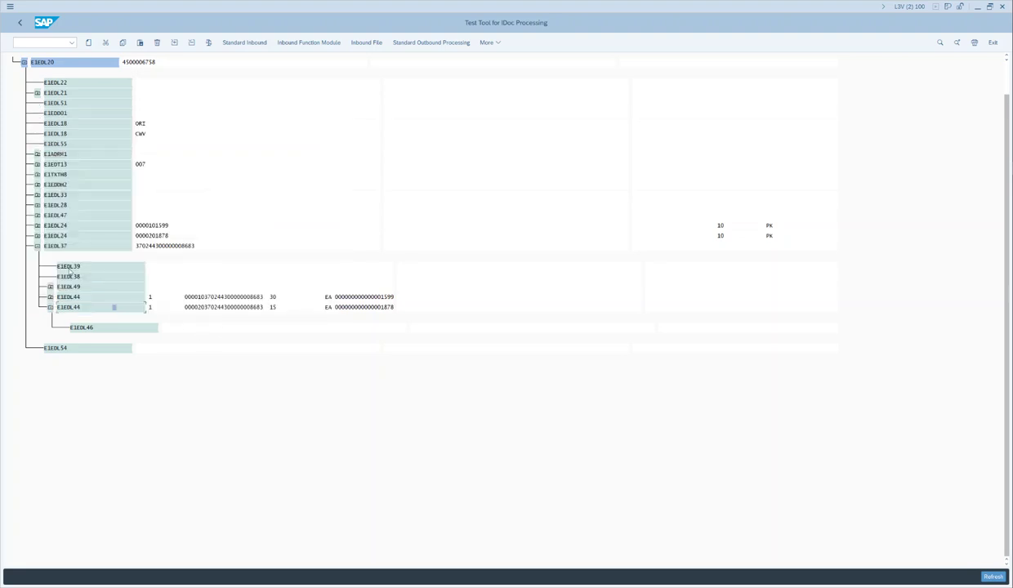
Copy the E1EDL37 handling unit segment, paste it at the same level, and collapse the original
left_click(78, 247)
left_click(122, 43)
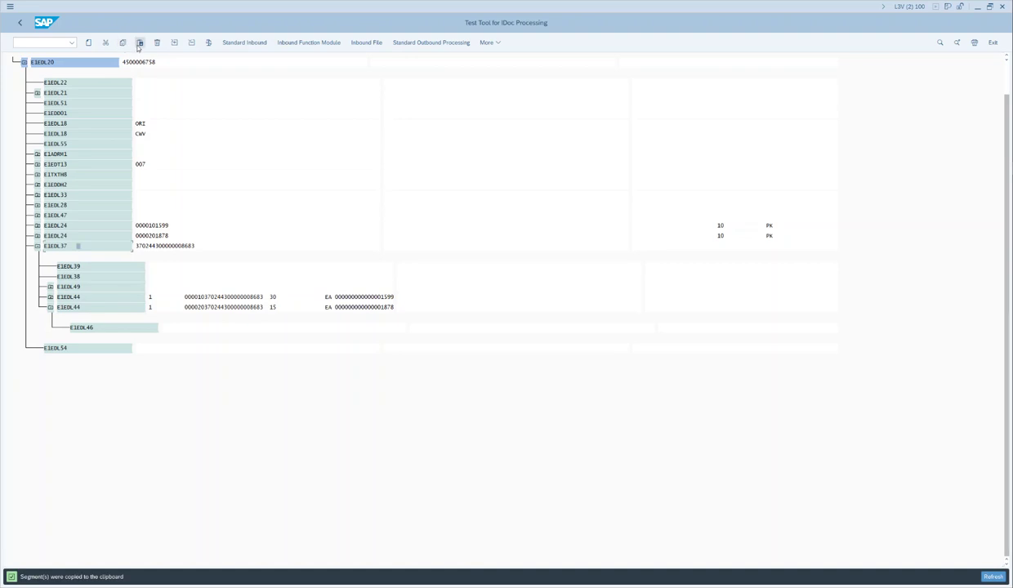
left_click(139, 43)
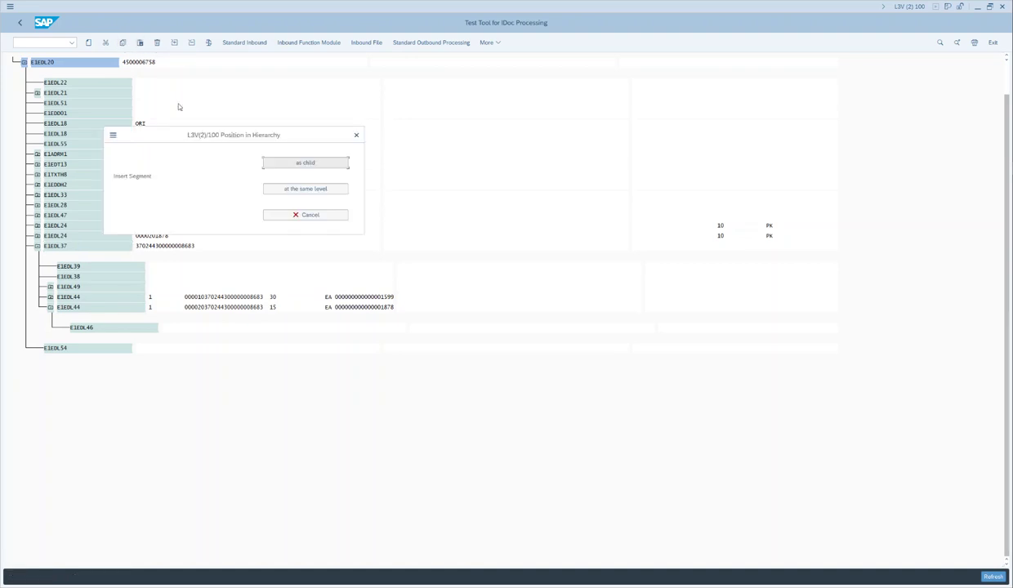
left_click(271, 183)
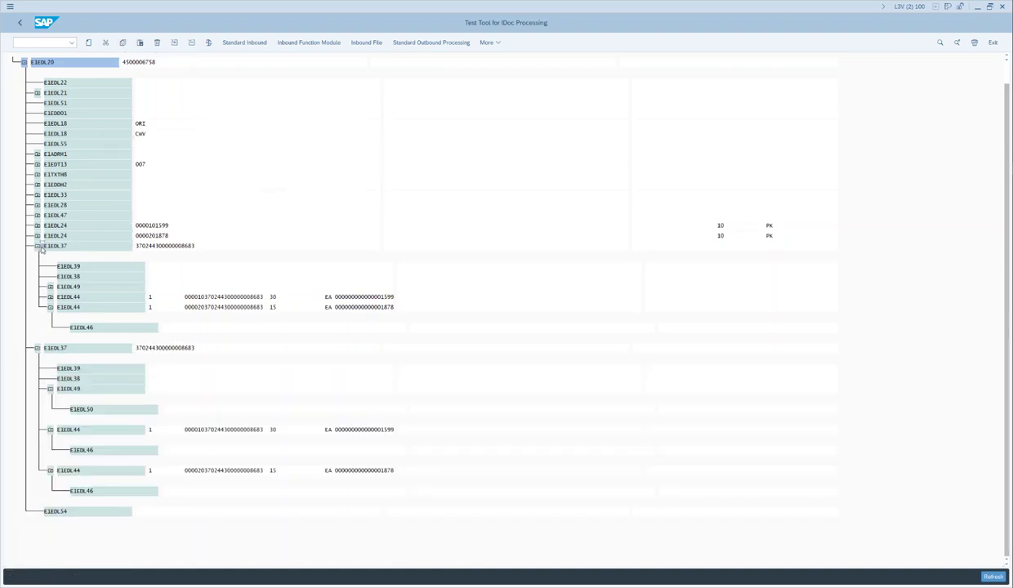
left_click(38, 246)
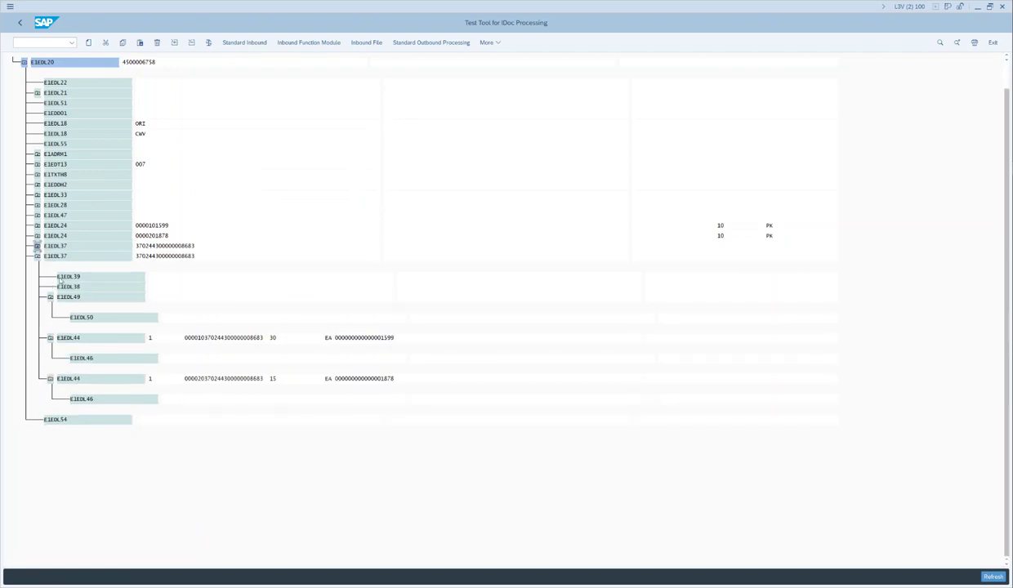
double_click(93, 256)
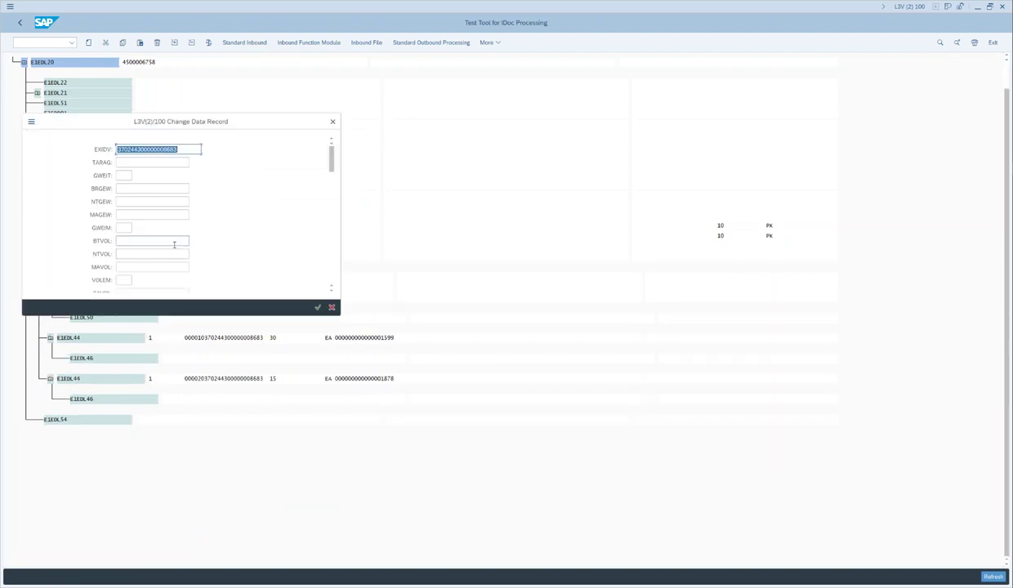
key("alt+Tab")
key("alt+Tab")
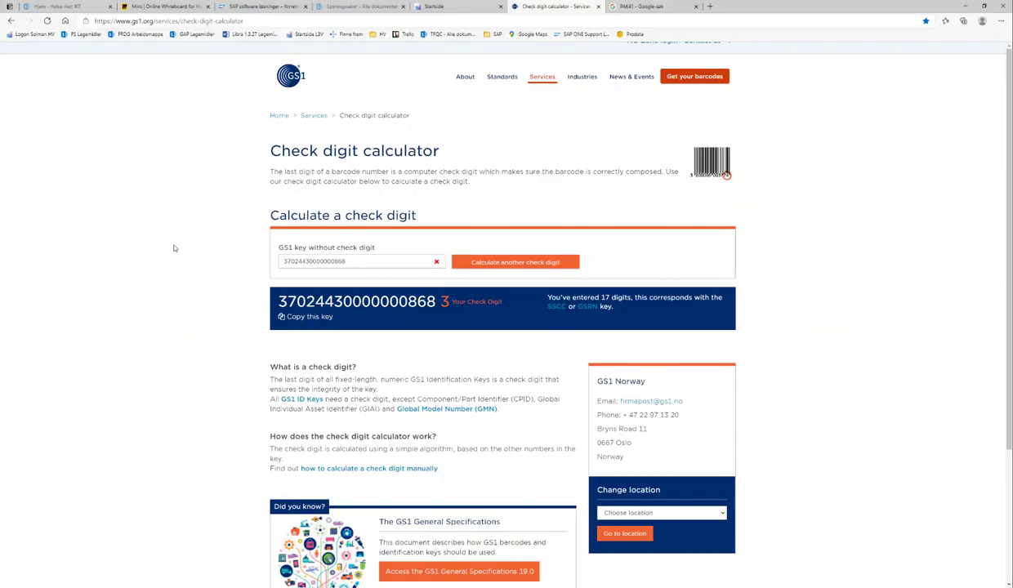
key("BackSpace")
type("9")
left_click(481, 262)
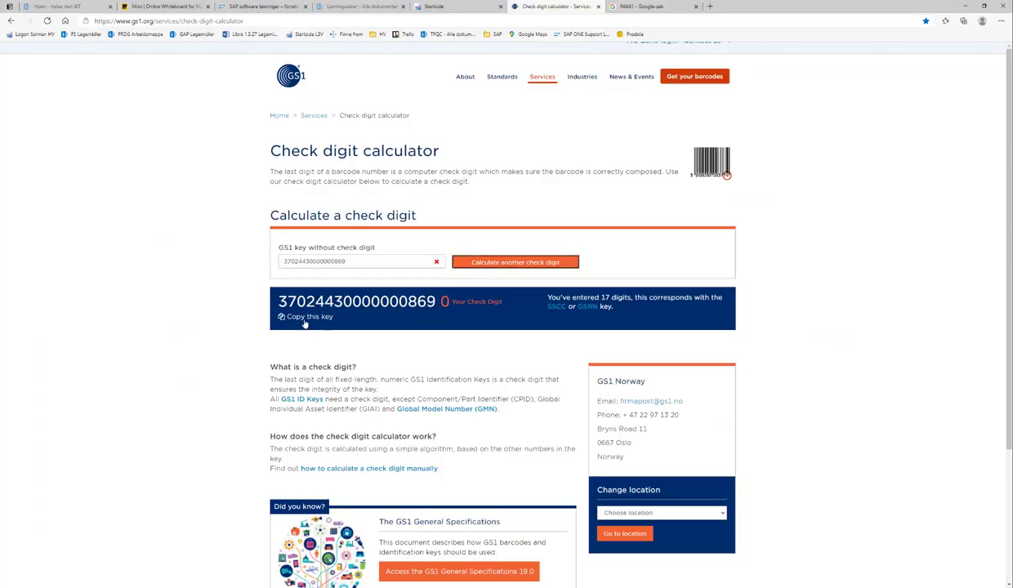
key("alt+Tab")
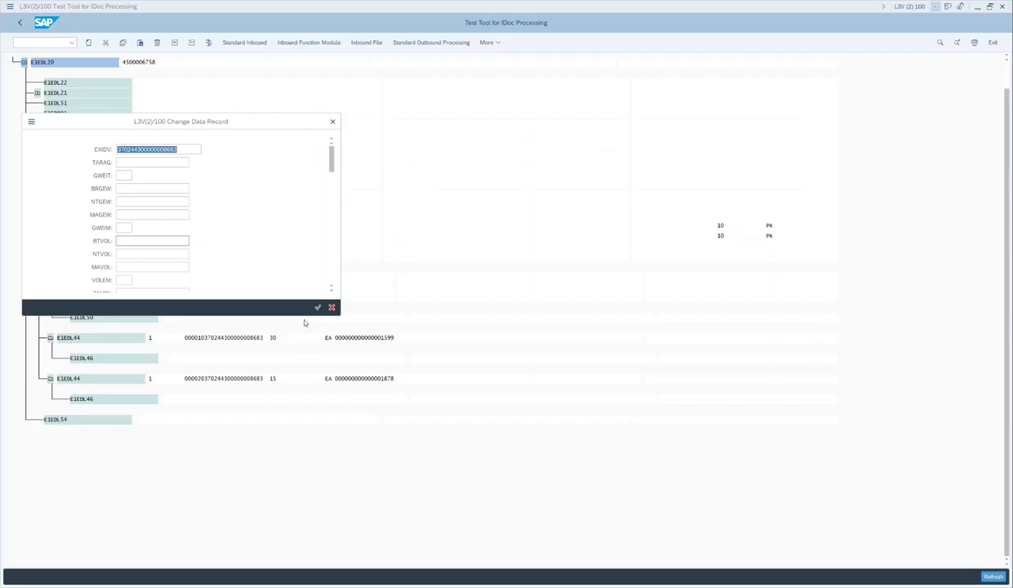
key("ctrl+v")
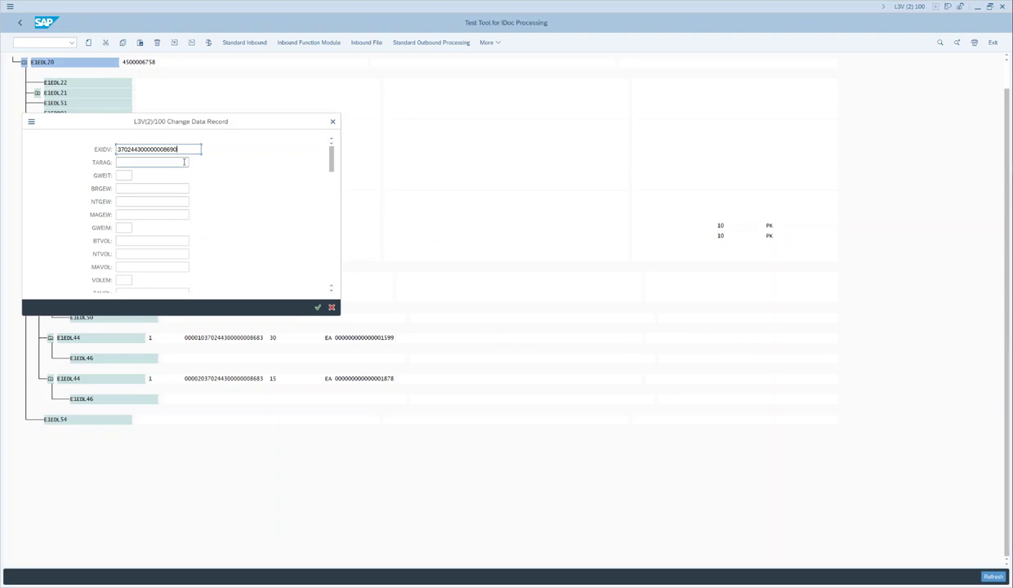
scroll(237, 244, "down", 5)
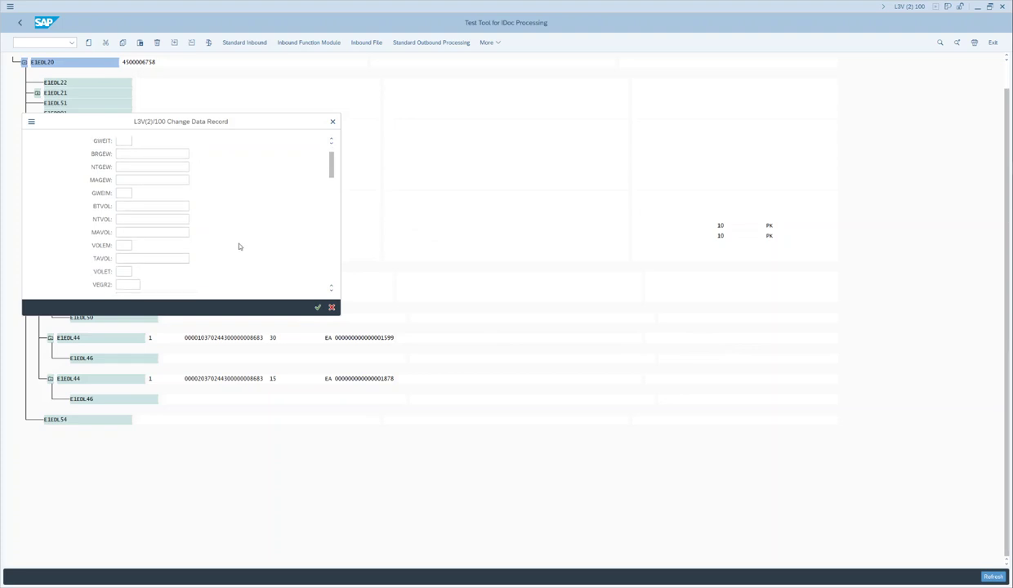
scroll(242, 279, "down", 5)
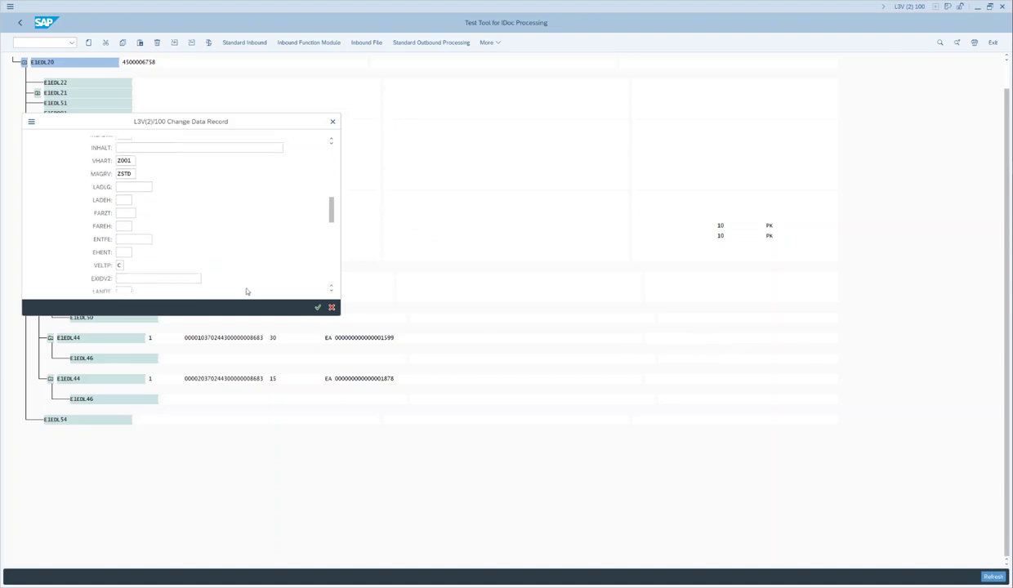
scroll(246, 285, "down", 5)
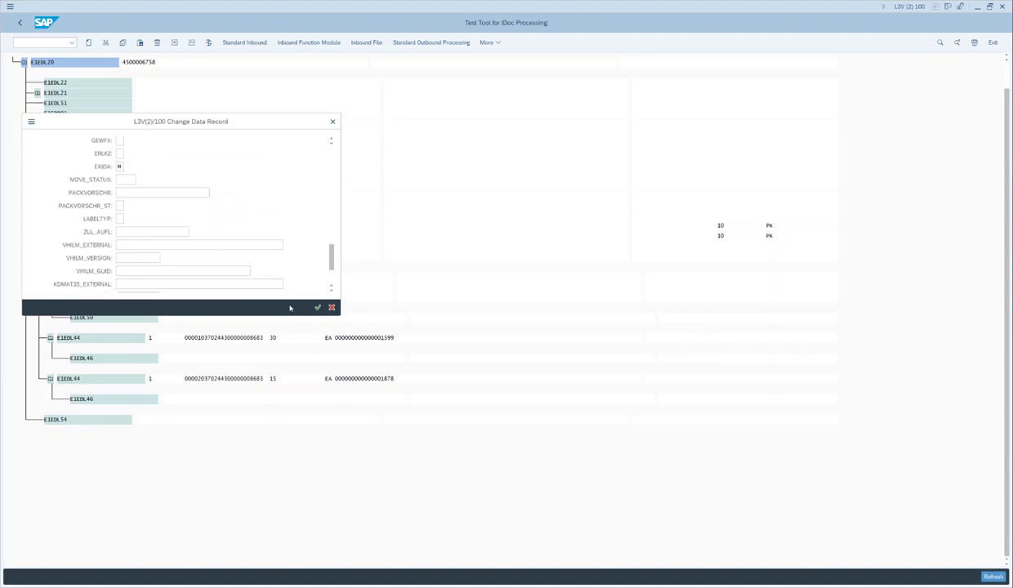
left_click(317, 307)
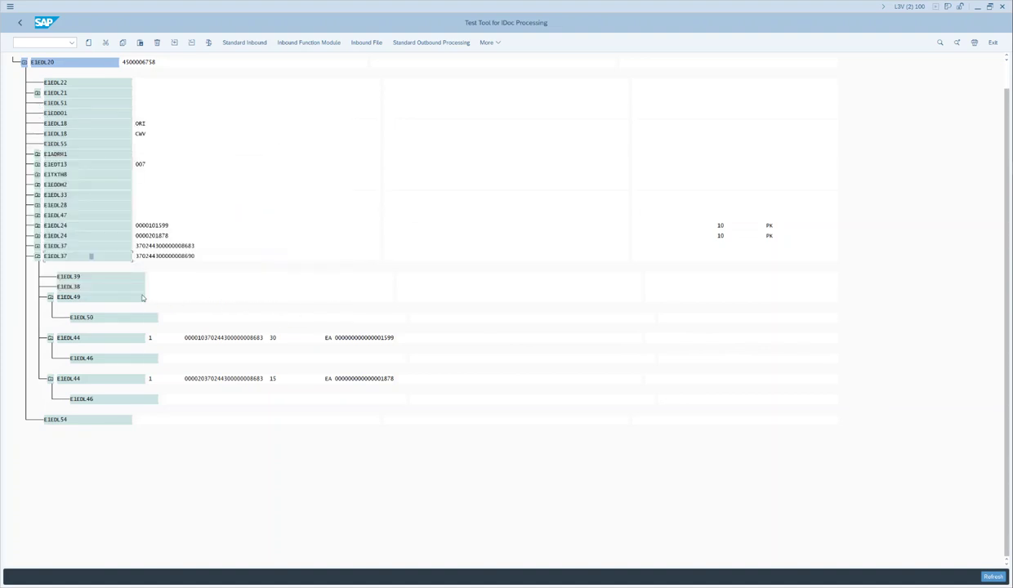
Set VEMNG to 20 in the first E1EDL44 record under the second handling unit, check the other fields, and accept it
double_click(100, 340)
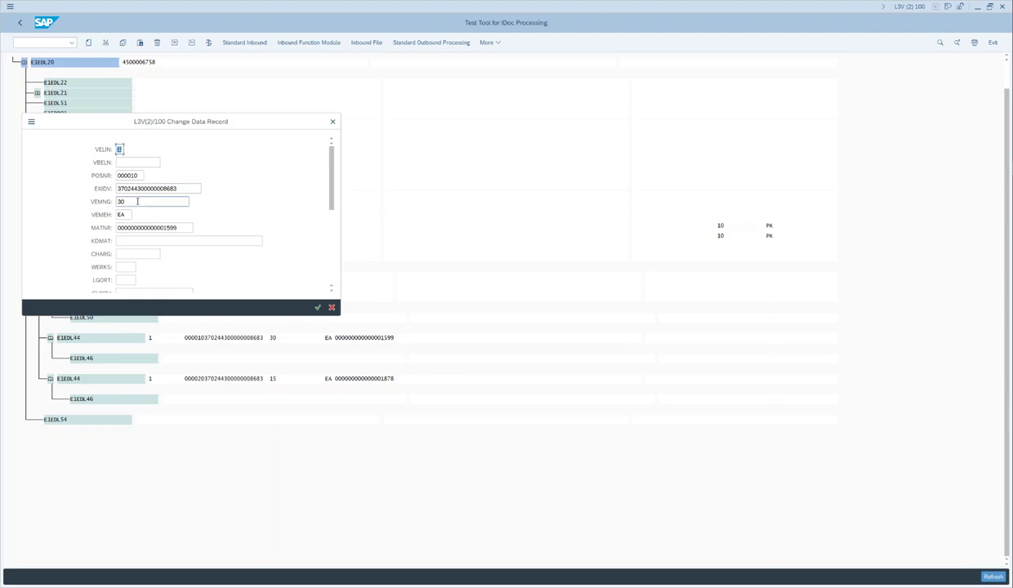
left_click_drag(137, 201, 109, 199)
type("20")
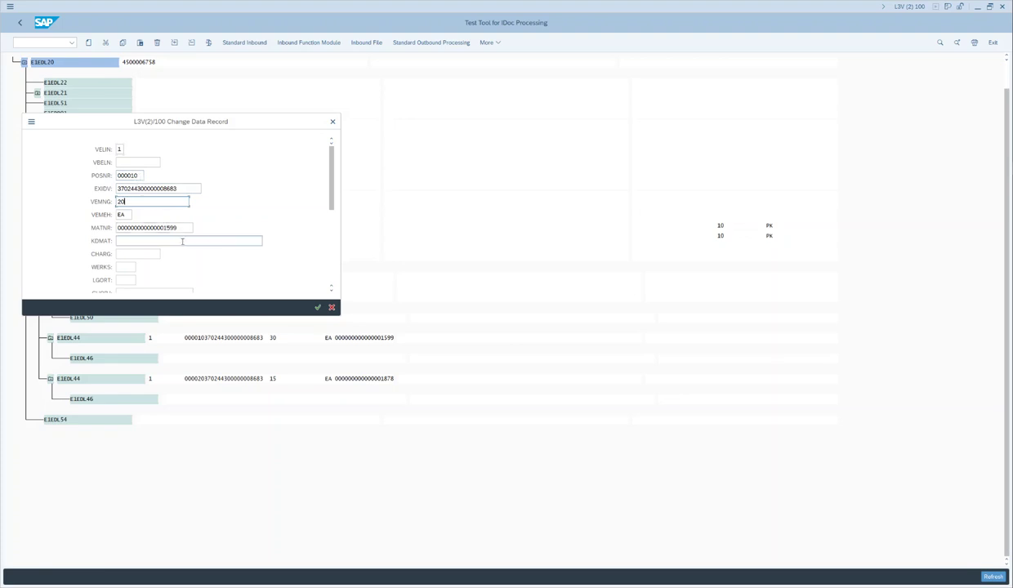
left_click(166, 227)
left_click_drag(166, 228, 209, 235)
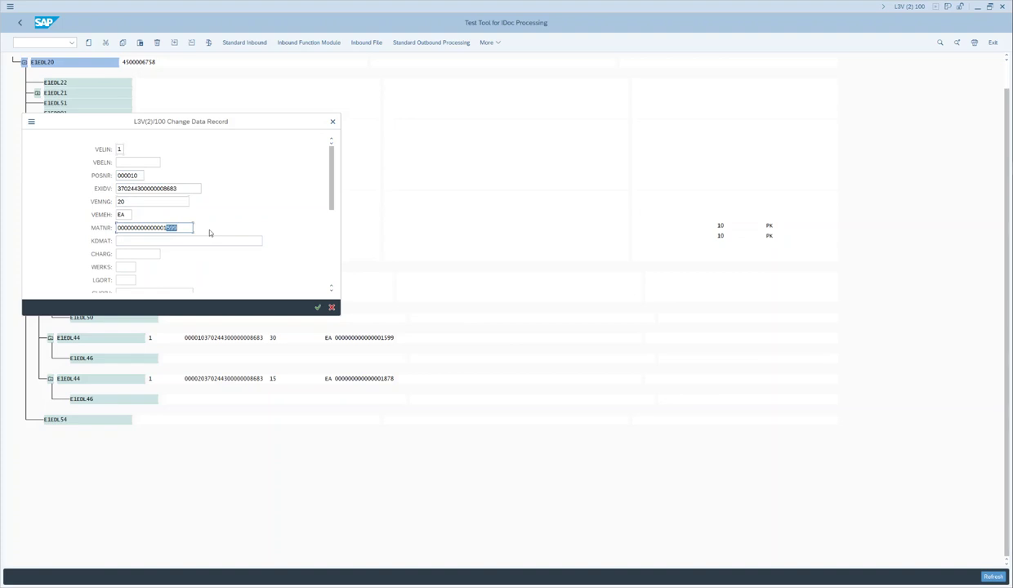
left_click(208, 237)
scroll(216, 274, "down", 2)
scroll(215, 274, "down", 2)
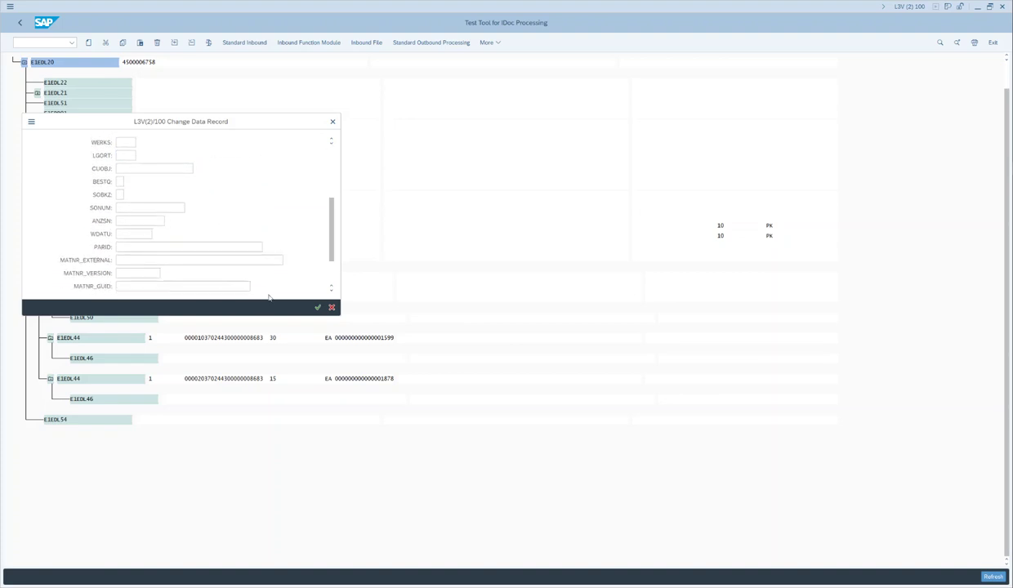
left_click(318, 307)
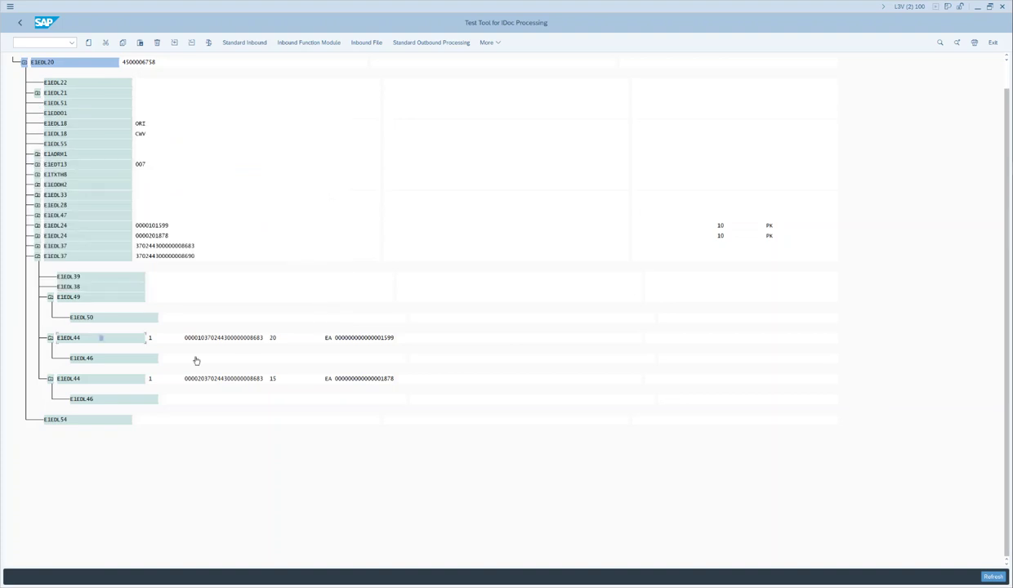
double_click(114, 376)
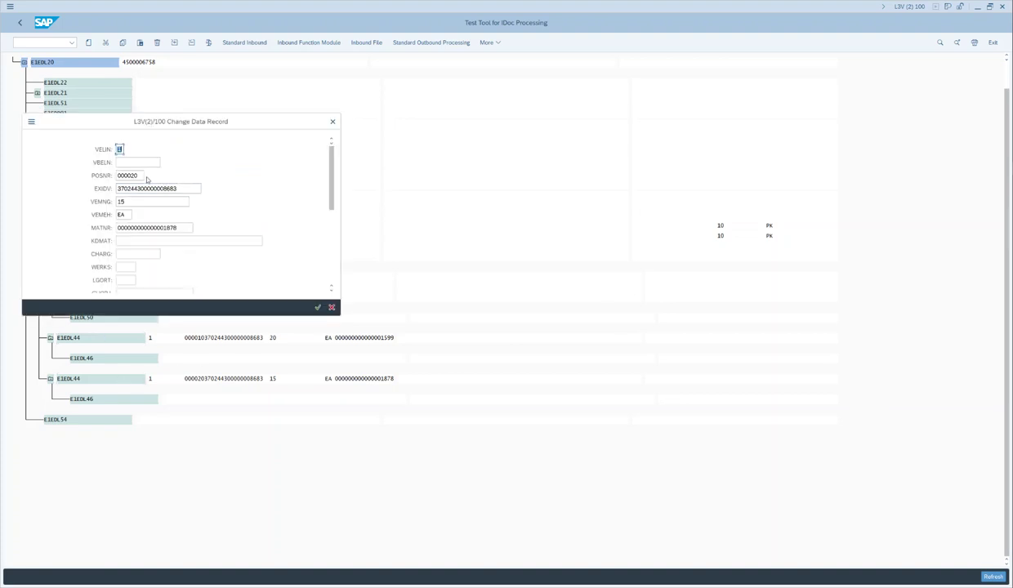
left_click(141, 175)
left_click_drag(187, 188, 99, 187)
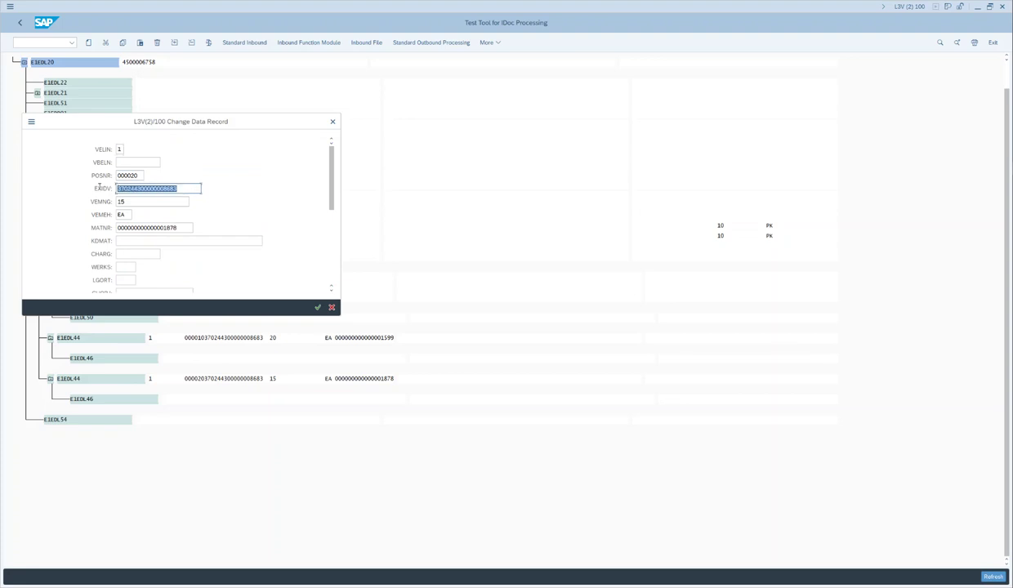
key("ctrl+v")
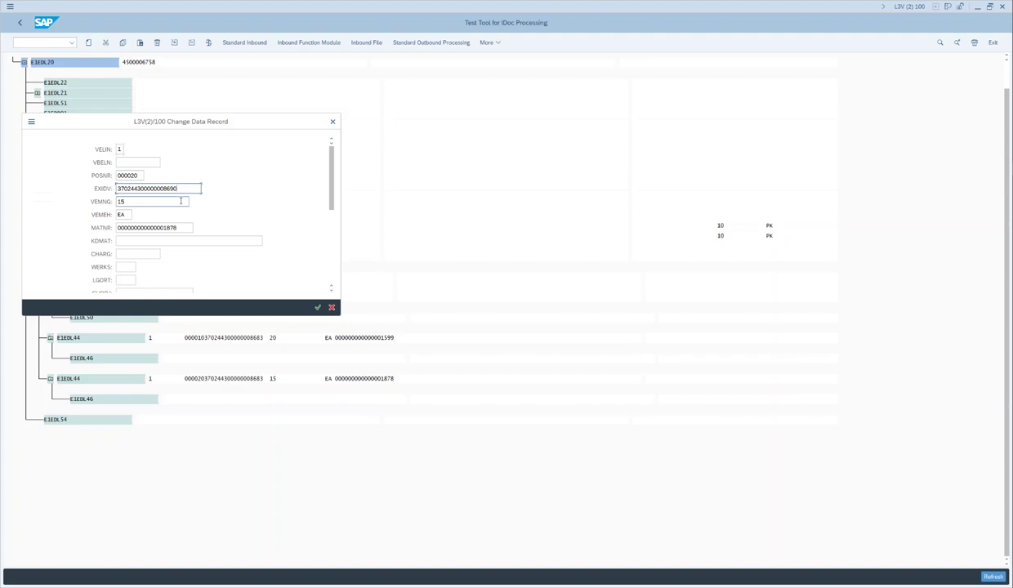
key("alt+Tab")
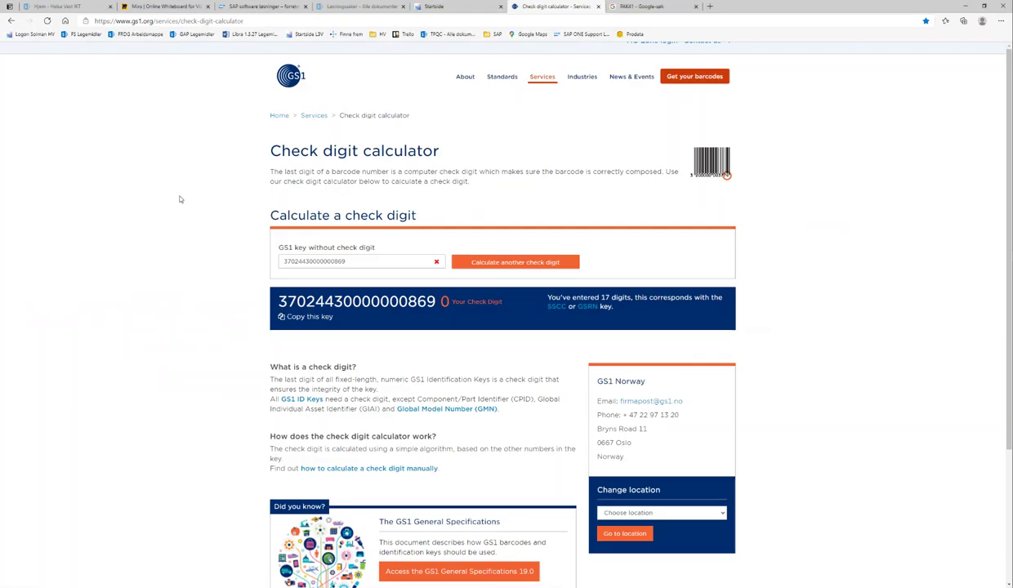
key("alt+Tab")
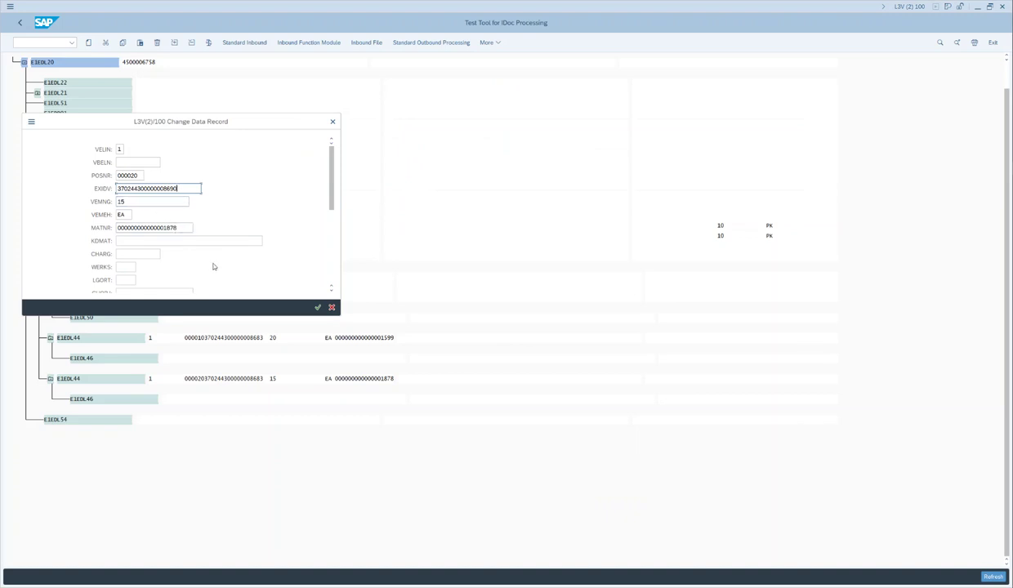
scroll(219, 271, "down", 1)
scroll(221, 280, "down", 3)
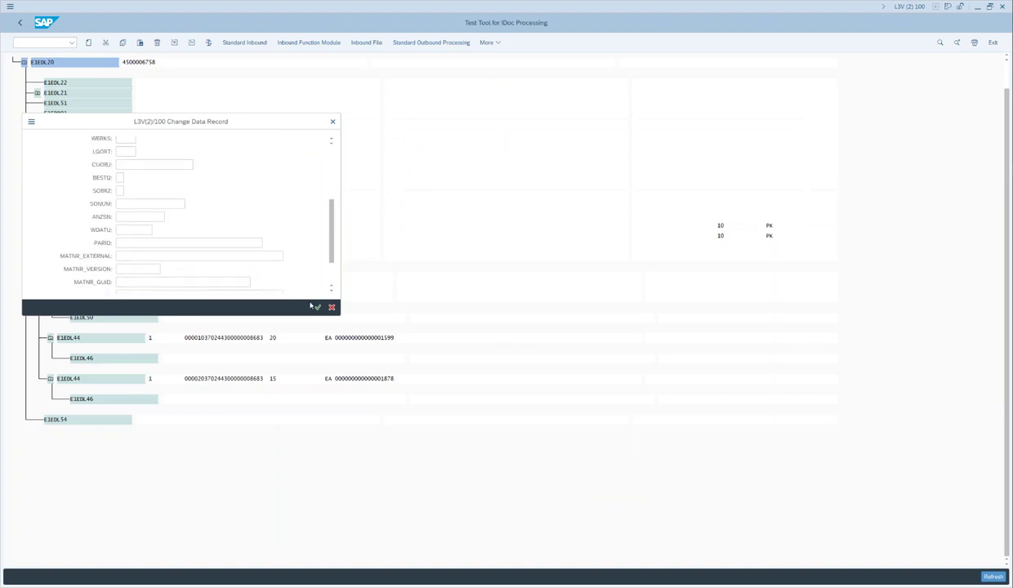
left_click(318, 308)
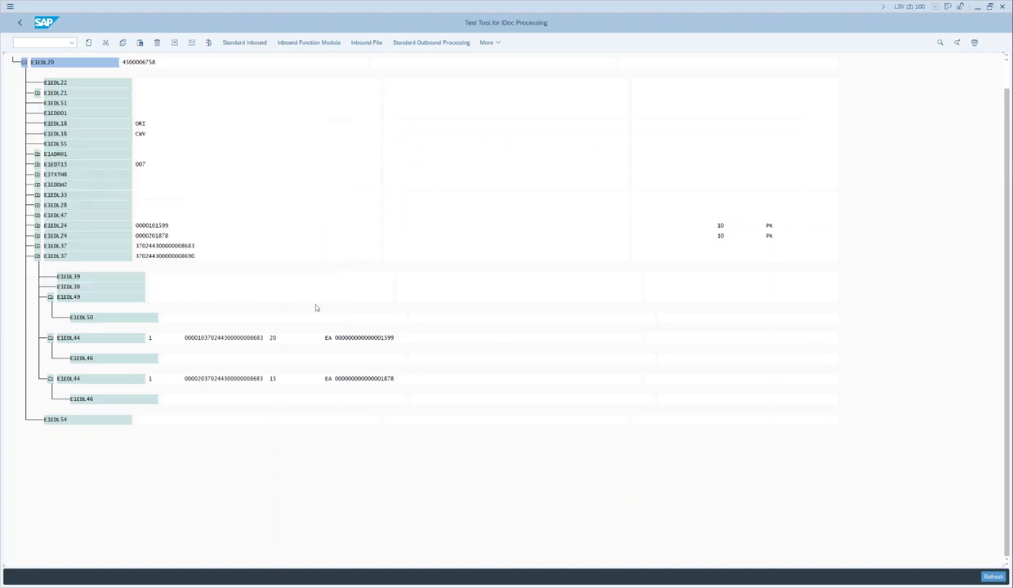
double_click(132, 338)
left_click_drag(200, 189, 96, 189)
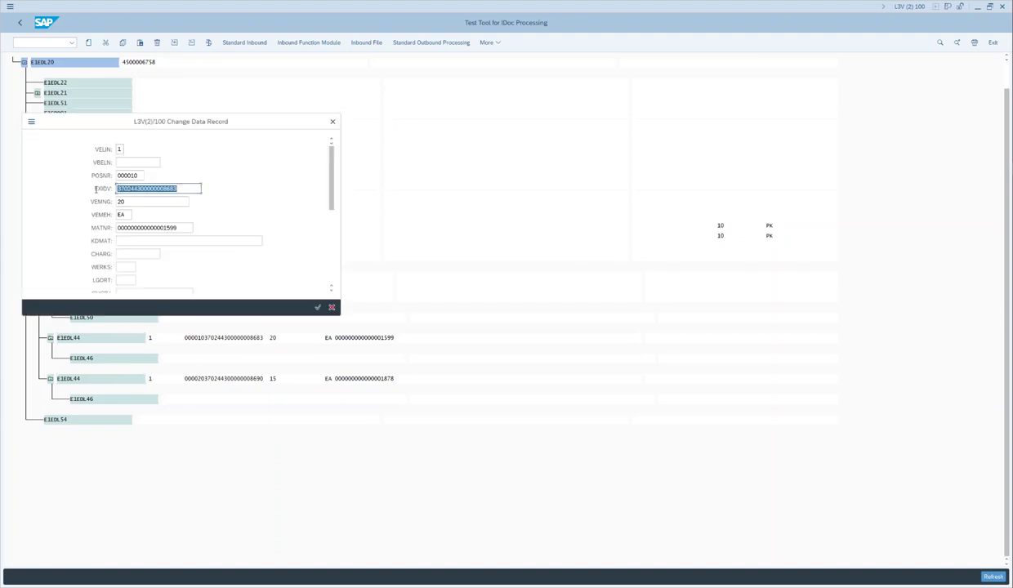
key("Escape")
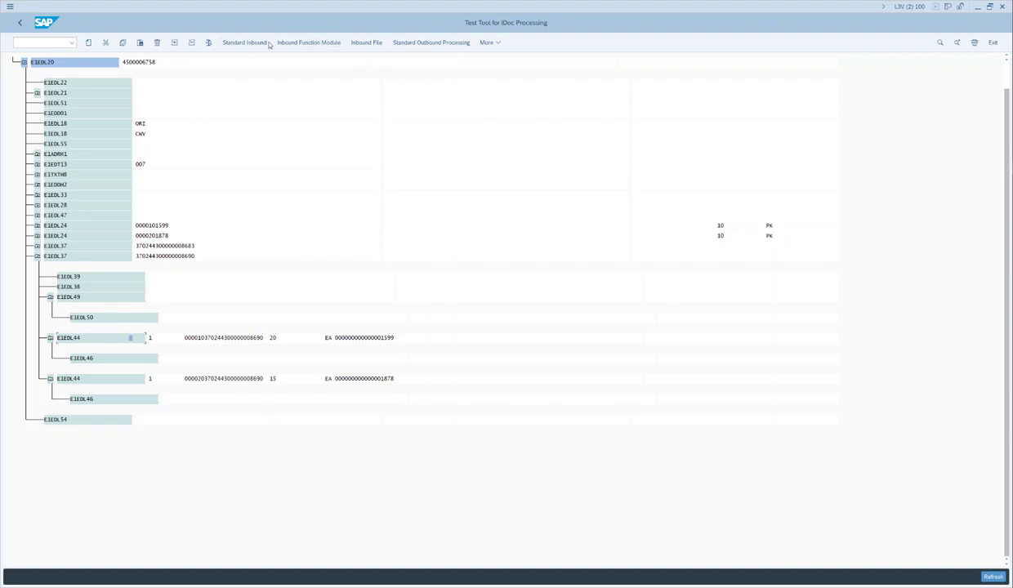
Submit the IDoc through standard inbound processing, checking the DESADV partner profile and function name before confirming
left_click(262, 44)
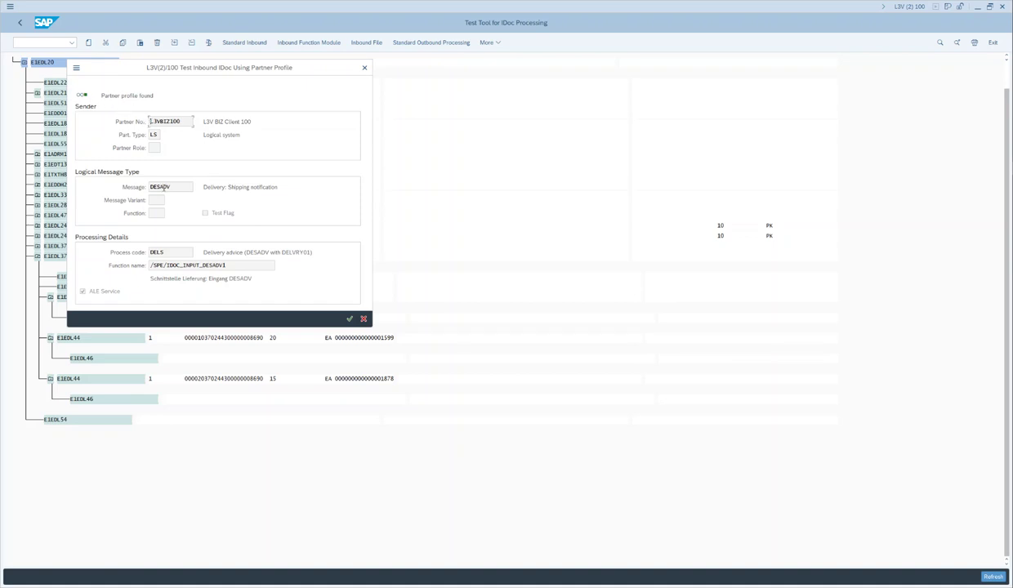
left_click_drag(231, 266, 125, 267)
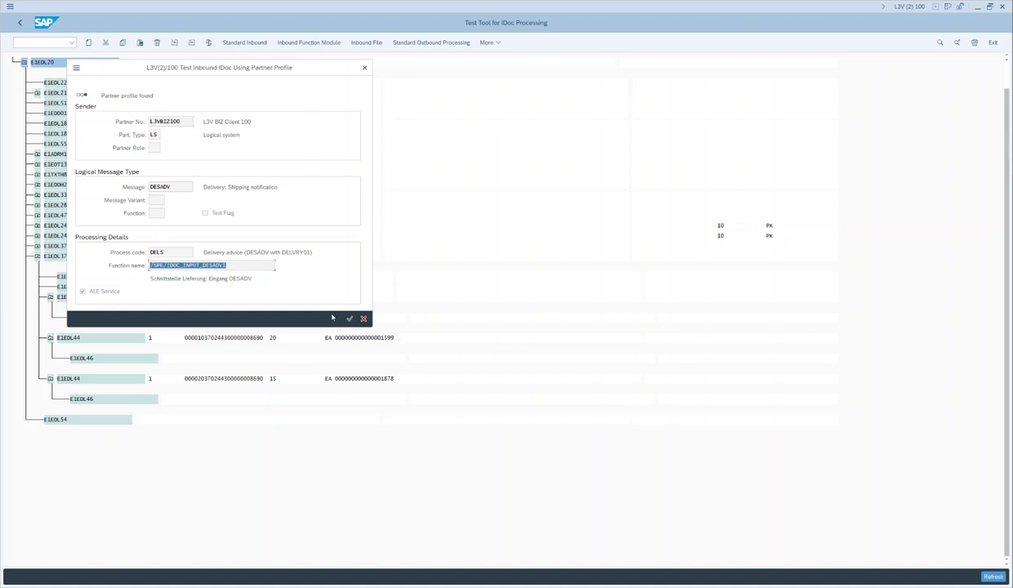
left_click(349, 320)
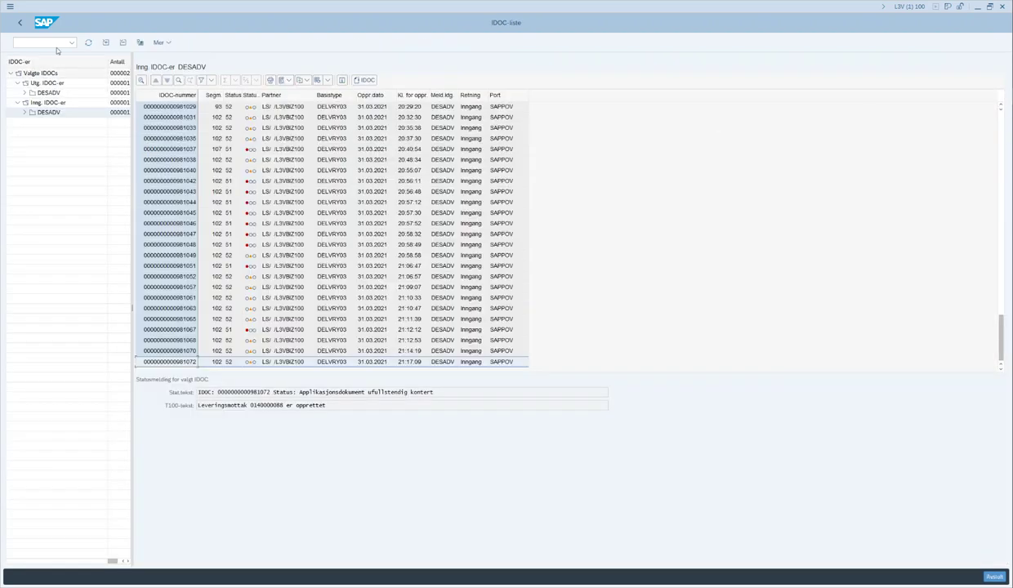
Refresh the IDoc list in the other session, select the newest inbound DESADV IDoc, and highlight the delivery number in its status text
left_click(88, 44)
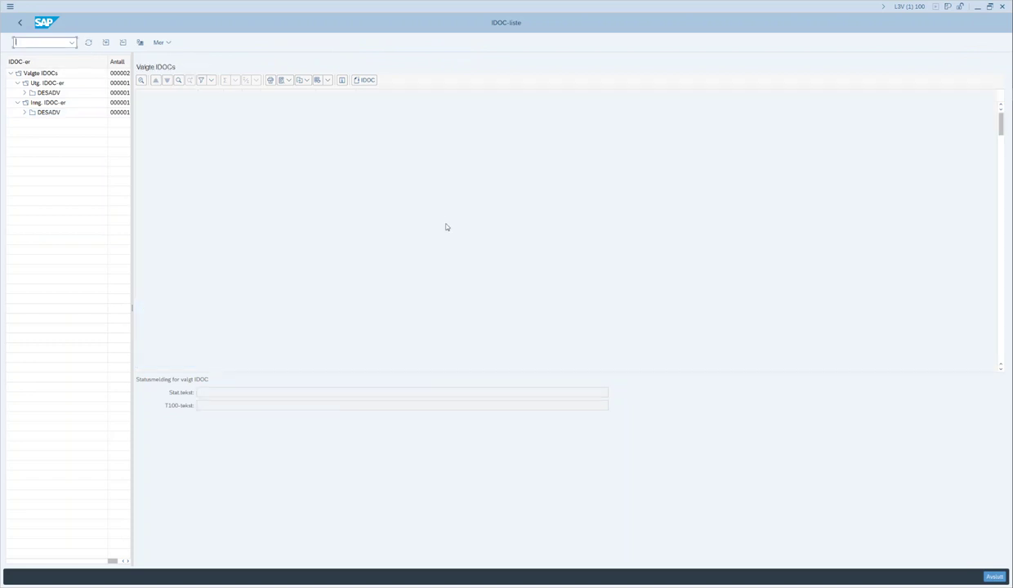
scroll(407, 327, "down", 14)
scroll(390, 333, "down", 15)
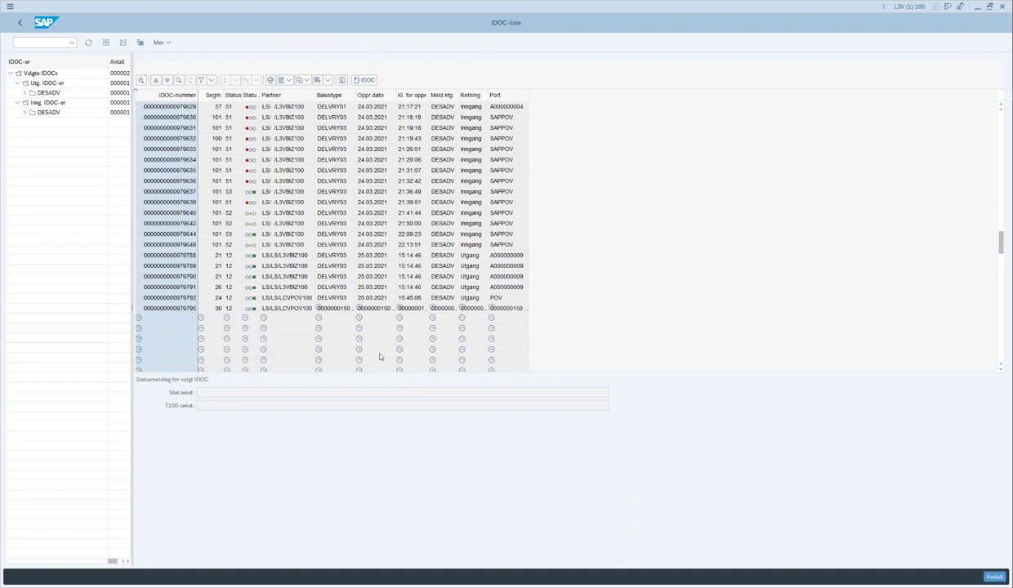
scroll(609, 339, "down", 10)
scroll(992, 360, "down", 6)
left_click(1001, 362)
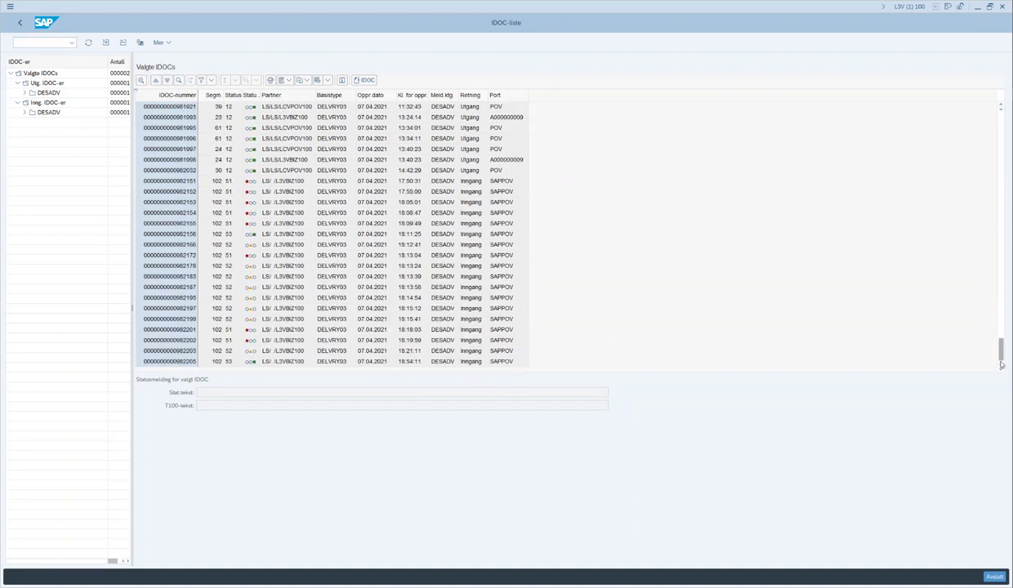
left_click(223, 362)
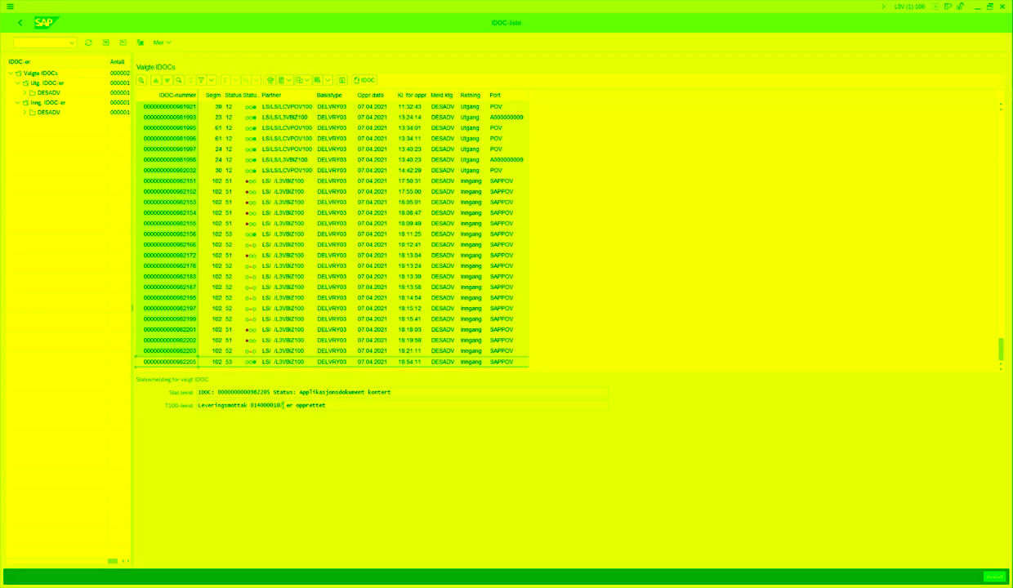
left_click_drag(283, 405, 250, 405)
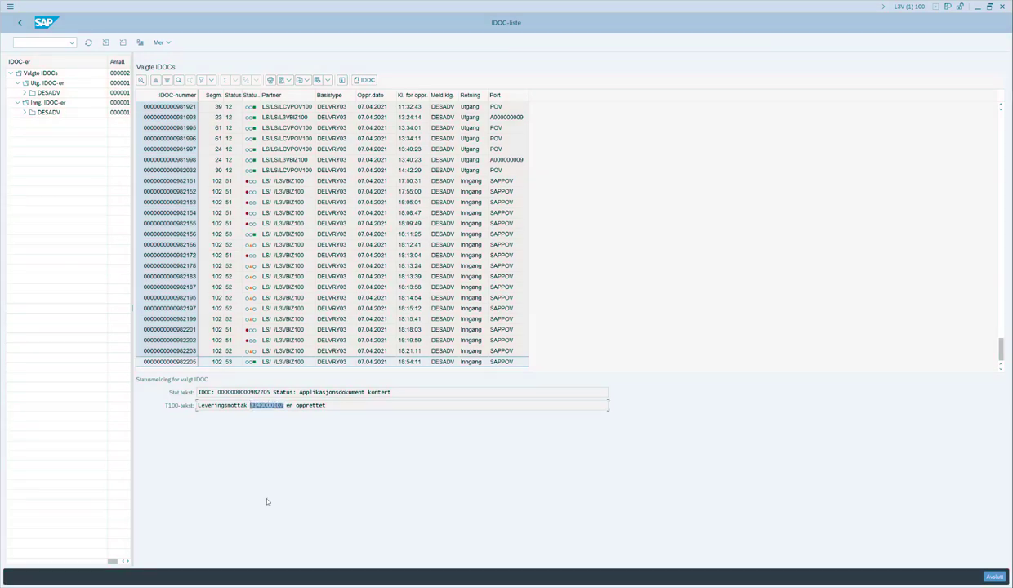
Copy the created delivery number and display that inbound delivery with transaction /nvl33n in the other session
key("ctrl+c")
left_click(969, 514)
left_click(72, 43)
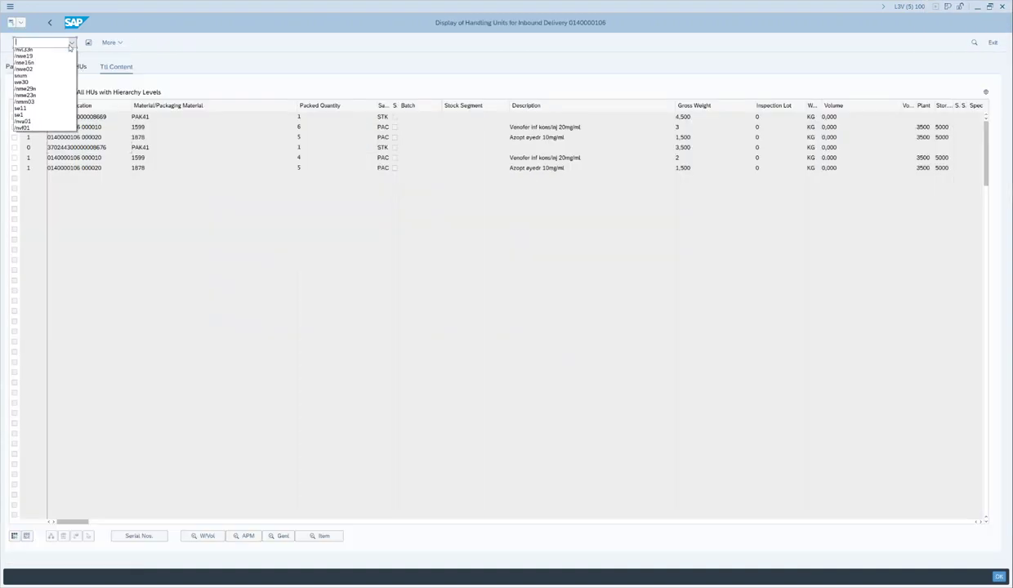
left_click(61, 65)
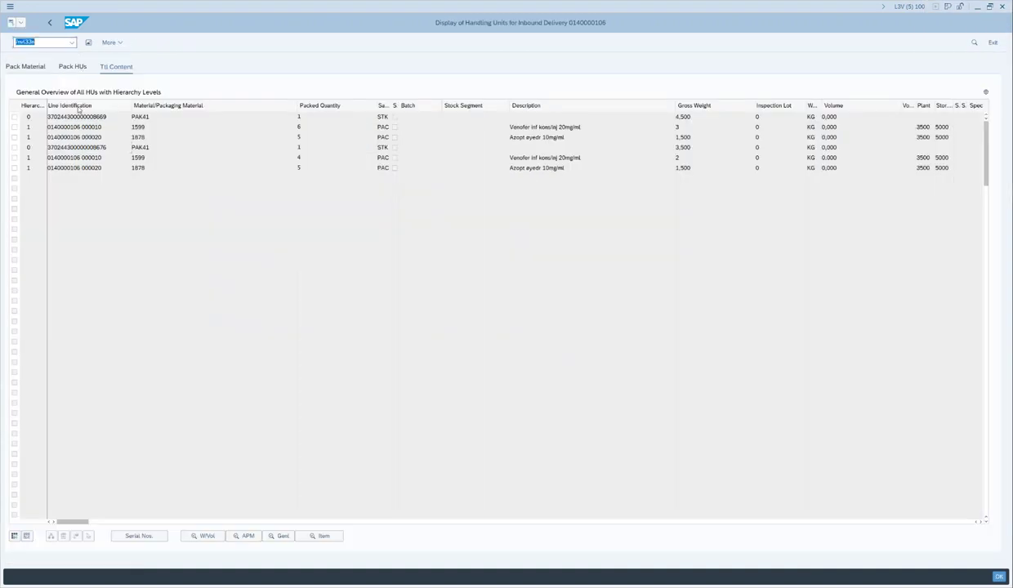
key("Return")
key("Return")
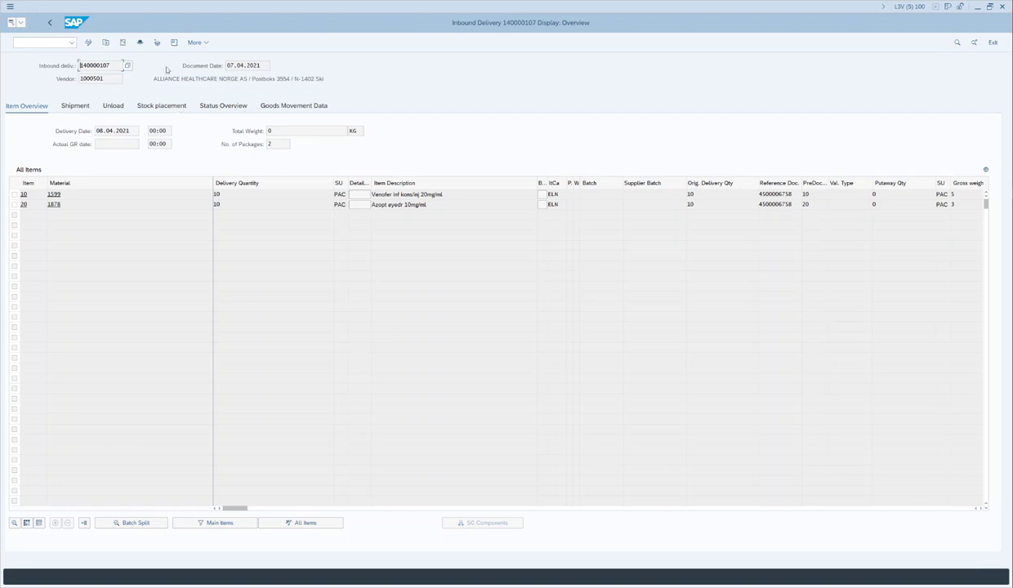
Examine the inbound delivery's packing: both handling unit numbers, their packed items, existing HUs and material left to pack, then return to the overview
left_click(157, 42)
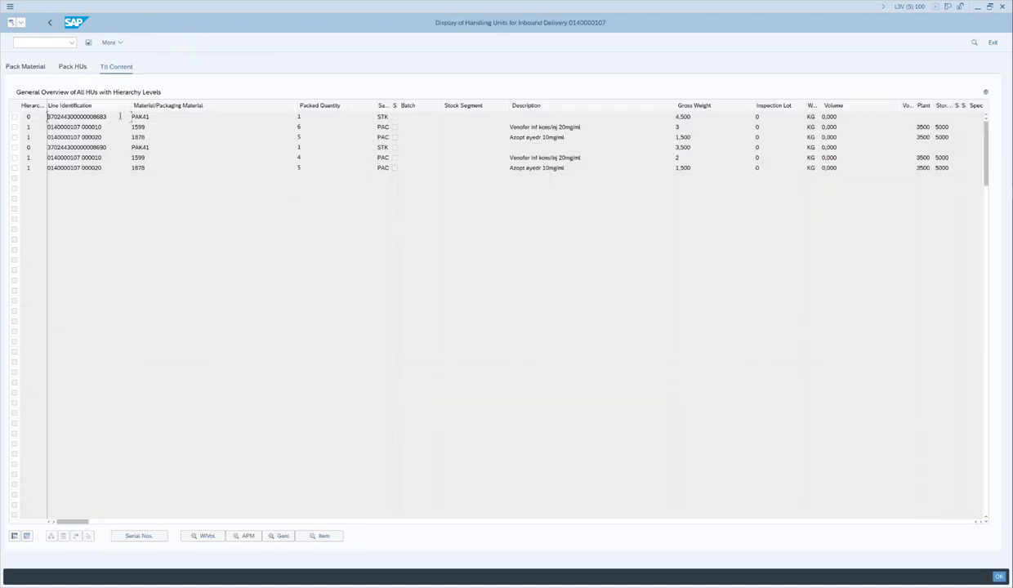
left_click_drag(109, 117, 46, 117)
left_click_drag(106, 147, 46, 150)
left_click_drag(103, 127, 52, 138)
left_click(142, 137)
left_click(77, 67)
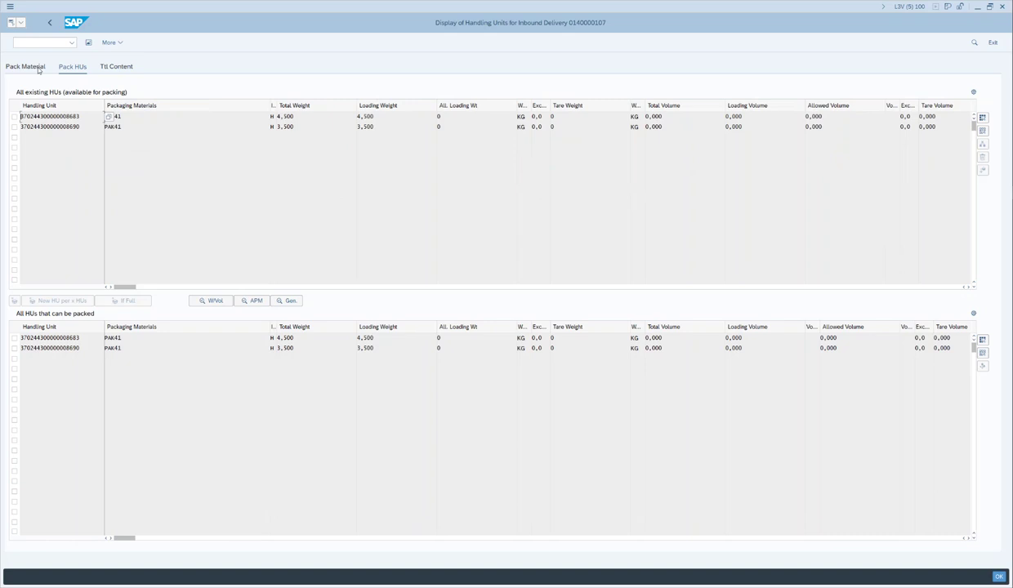
left_click(35, 67)
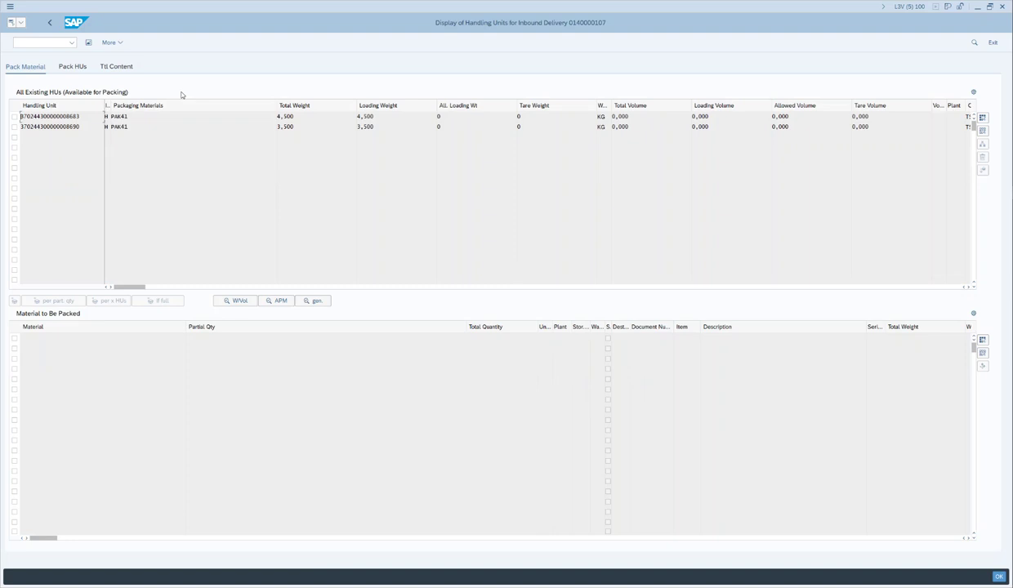
left_click(51, 23)
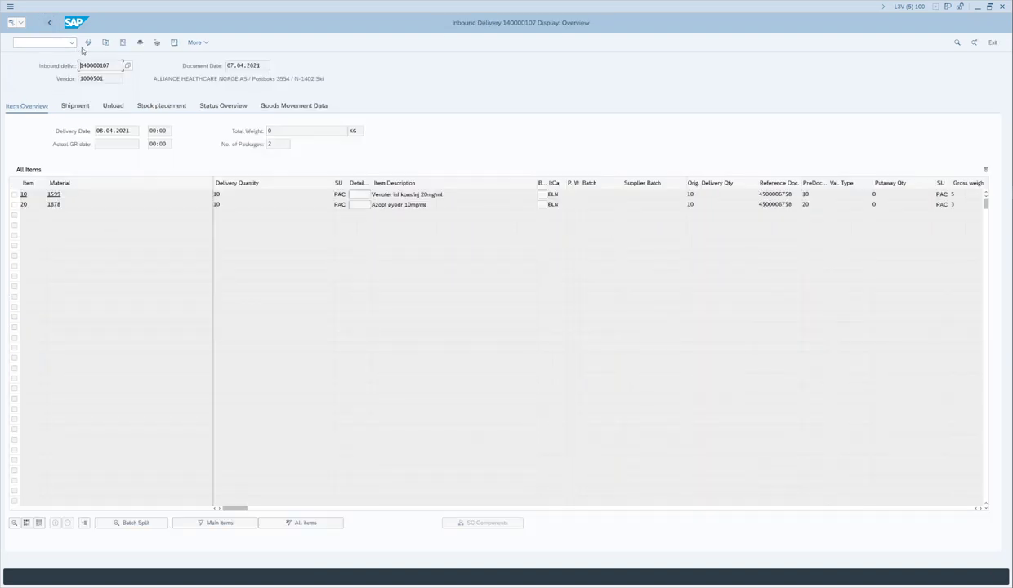
Switch to the purchase order and examine item 10's confirmations, including the inbound delivery, quantity and reference
left_click(122, 42)
left_click(72, 109)
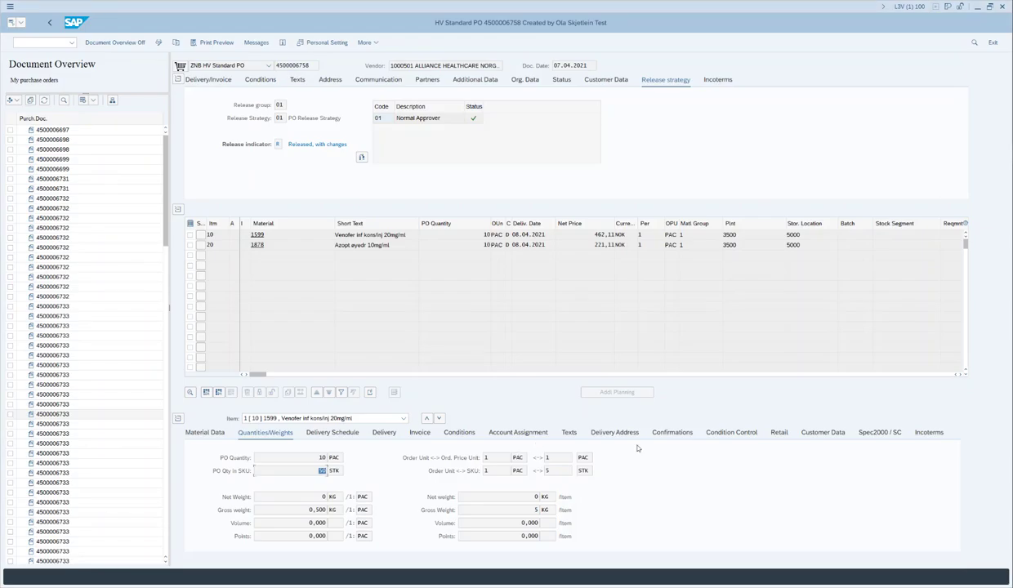
left_click(661, 438)
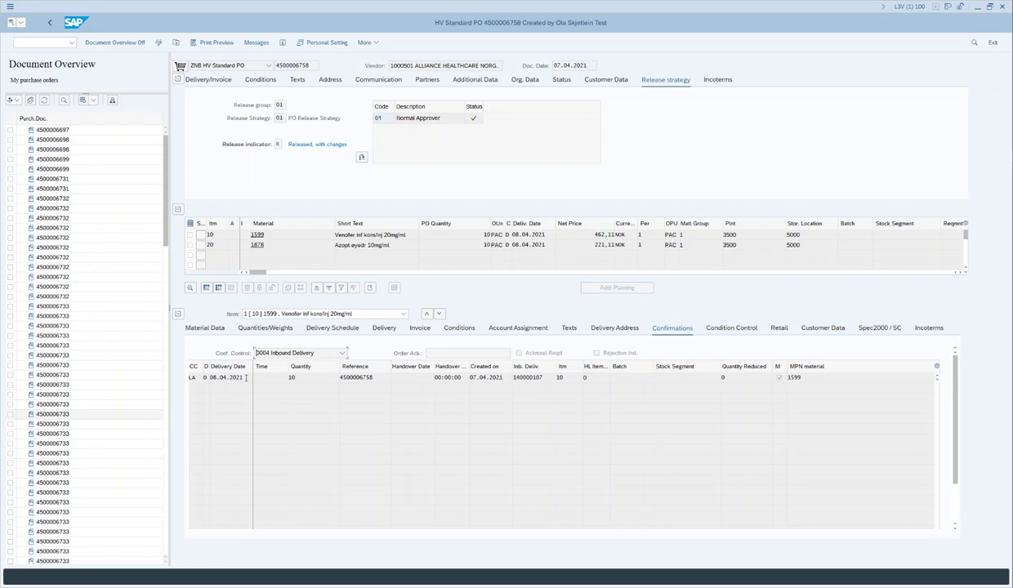
left_click(525, 234)
left_click(524, 244)
left_click(517, 376)
left_click_drag(378, 380, 335, 378)
left_click(793, 378)
left_click(617, 377)
Return to the IDoc test tool session, close the information message, and reduce the E1EDL20 tree to its direct child segments
key("alt+Tab")
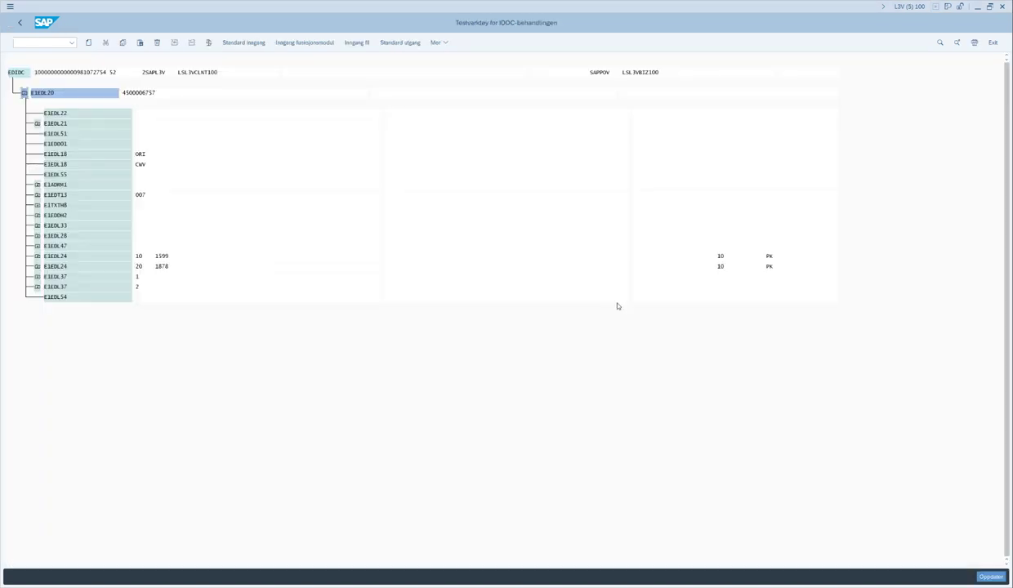
key("alt+Tab")
key("Tab")
key("Tab")
key("Tab")
key("Tab")
key("Tab")
key("Tab")
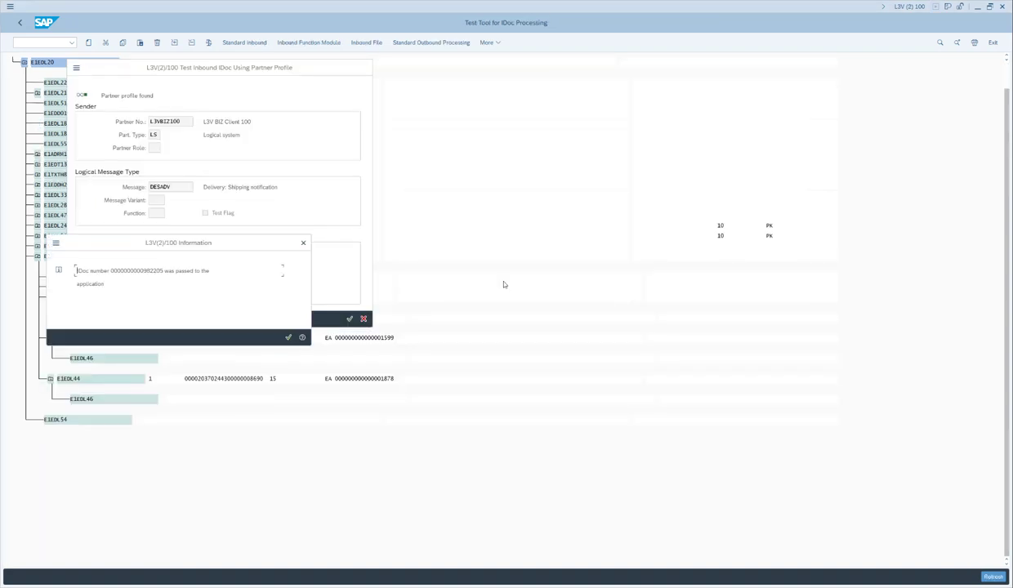
left_click(282, 331)
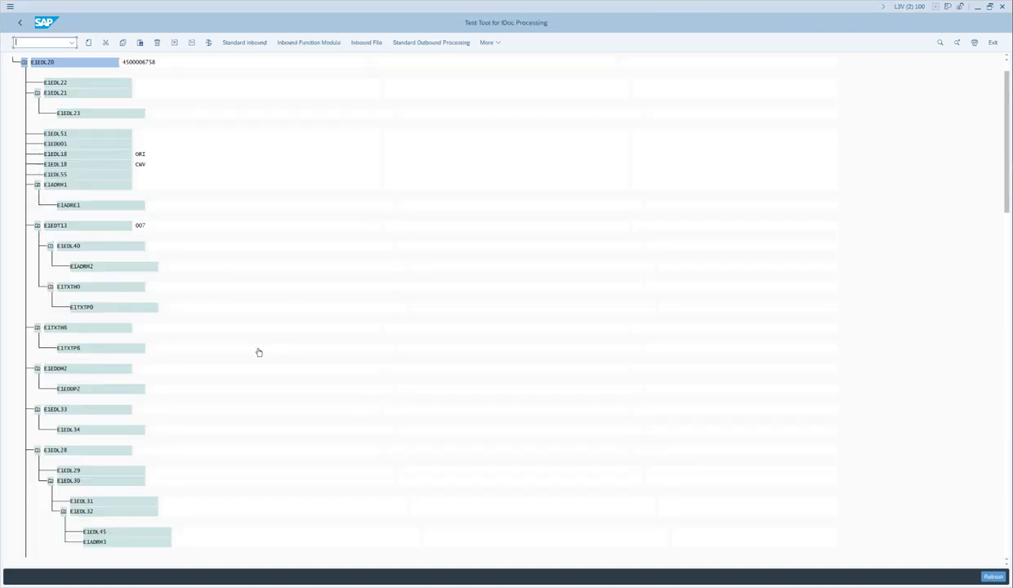
left_click(25, 63)
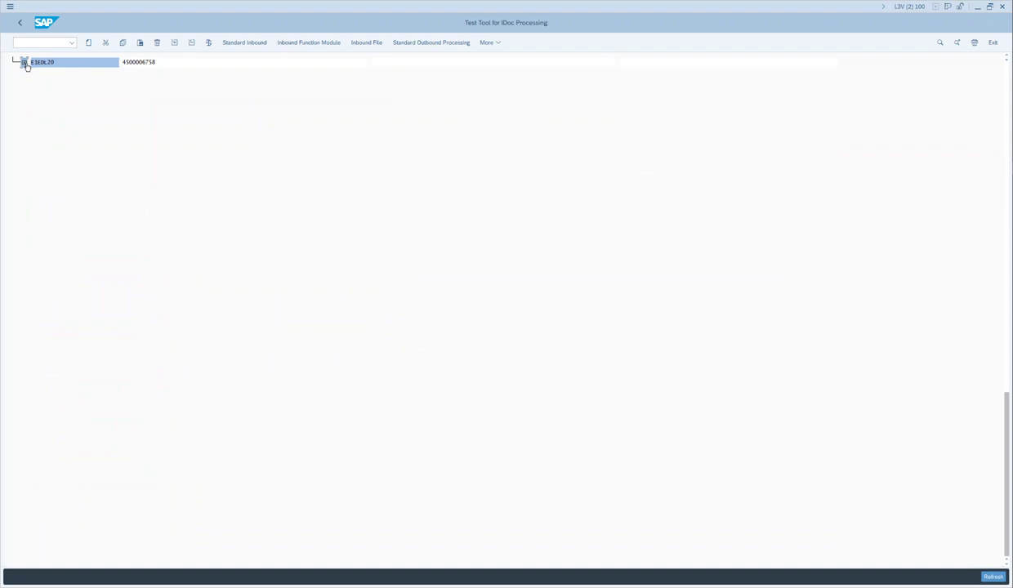
left_click(24, 63)
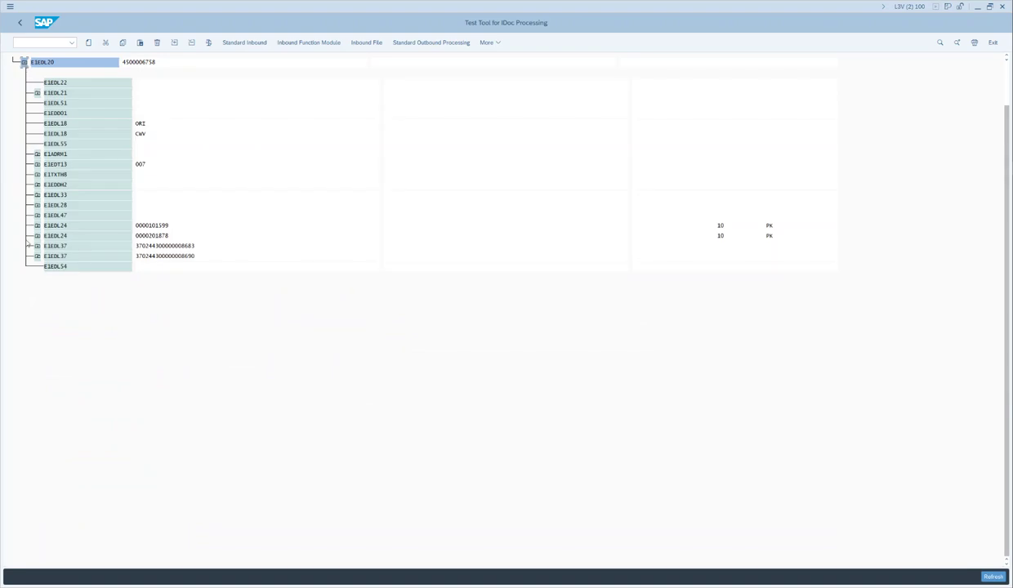
Expand the first E1EDL37 handling unit segment and replace its EXIDV with 1
left_click(37, 246)
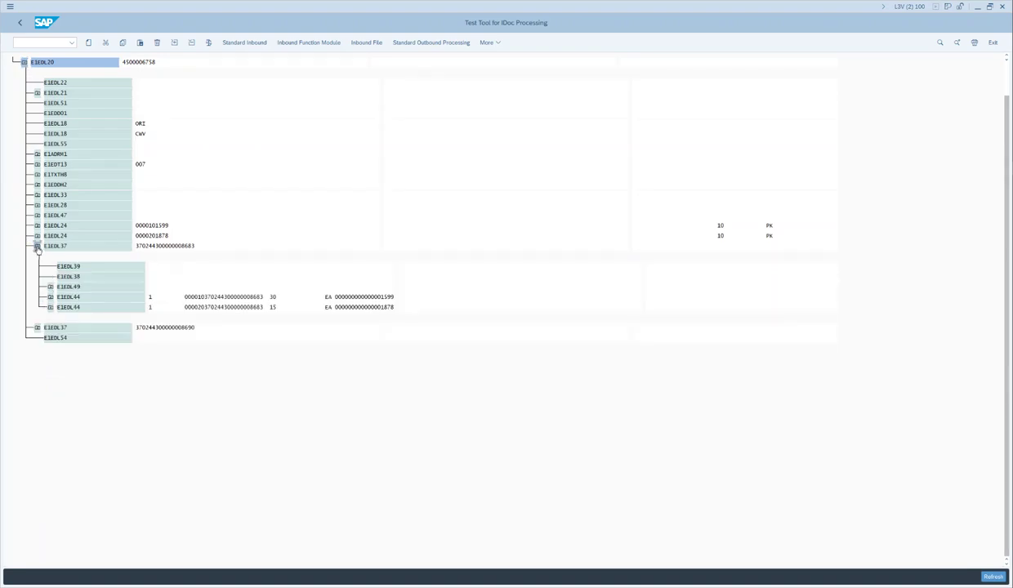
double_click(80, 248)
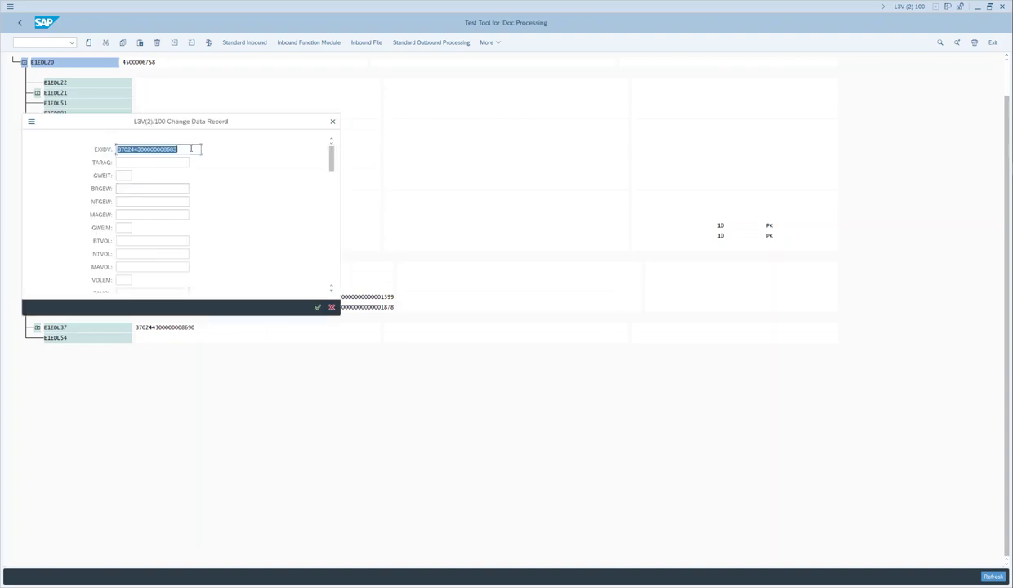
type("1")
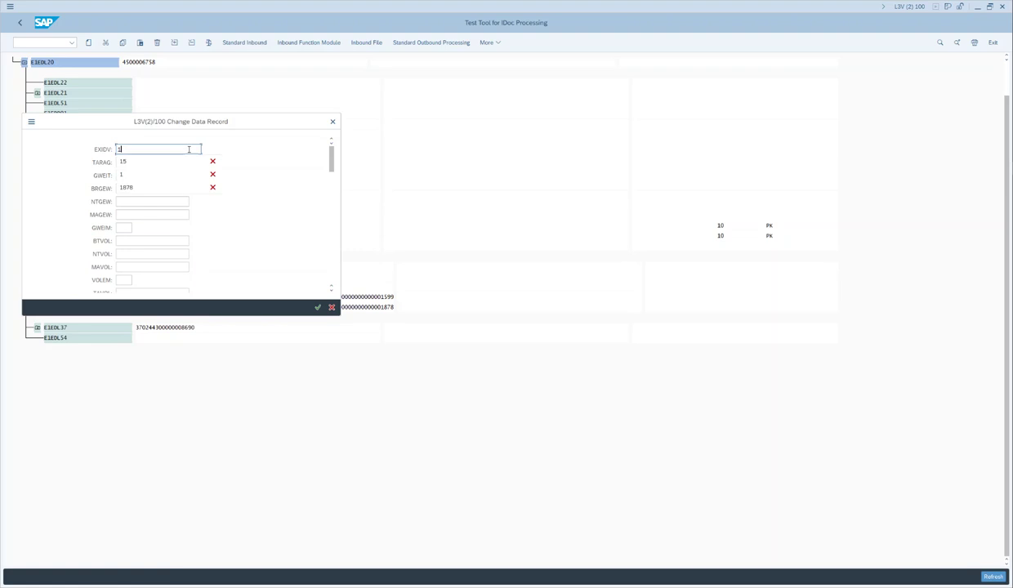
left_click(256, 139)
Choose HU identifier type C (SSCC18 internal) for EXIDA in the first E1EDL37 record and accept the record
scroll(149, 238, "down", 3)
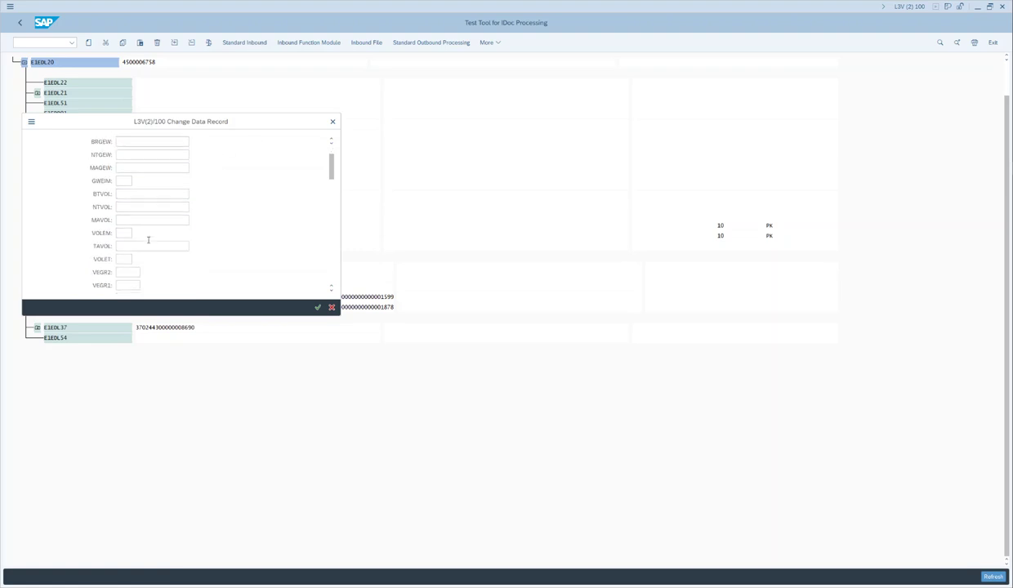
scroll(146, 246, "down", 5)
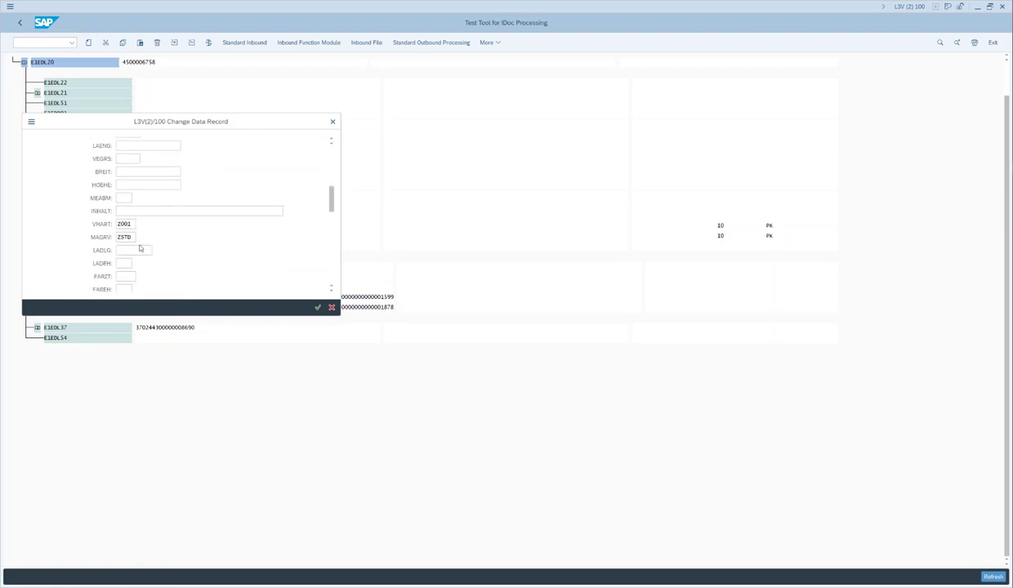
scroll(139, 248, "down", 3)
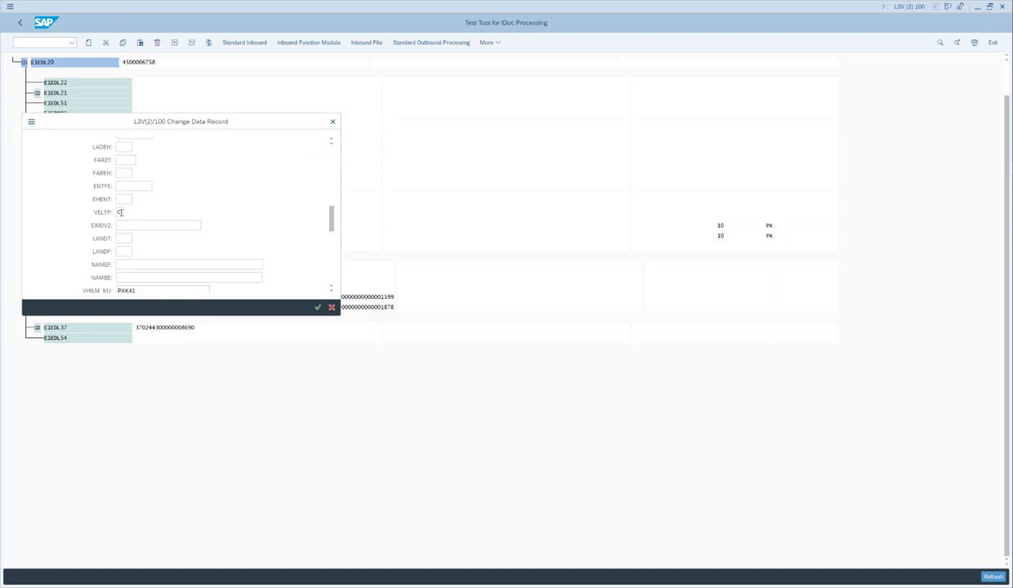
scroll(120, 212, "down", 9)
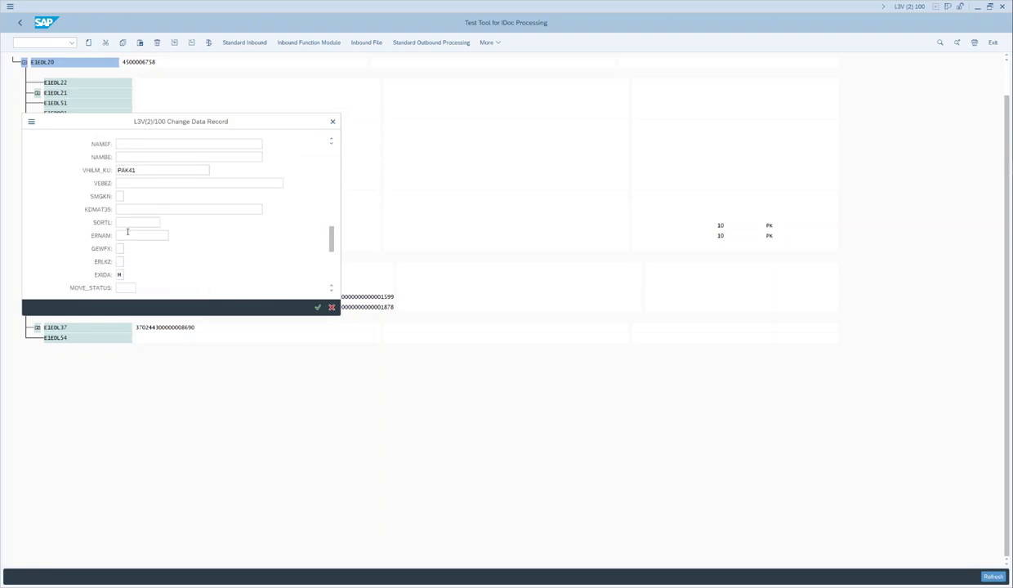
left_click(121, 238)
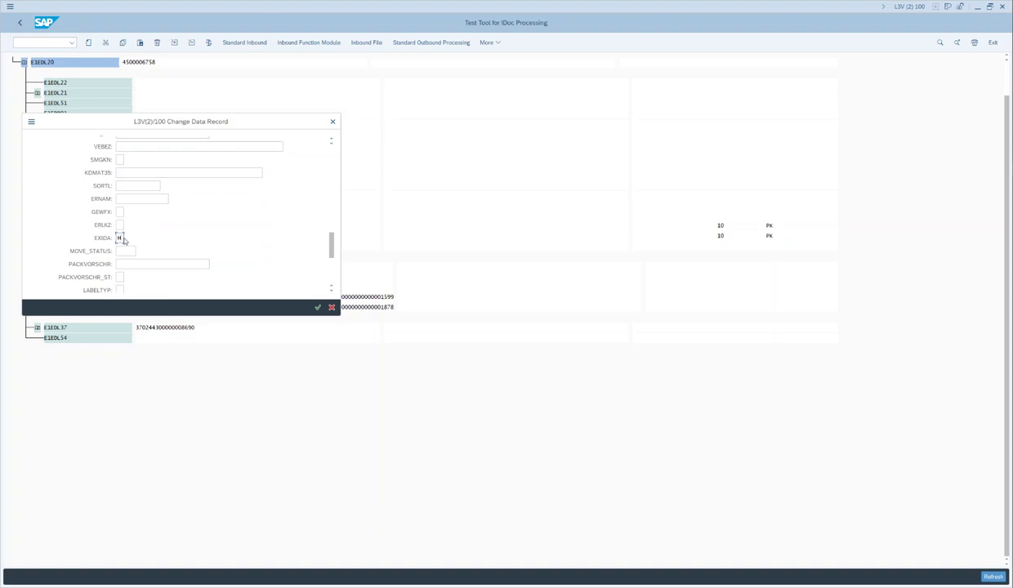
key("F4")
left_click(86, 200)
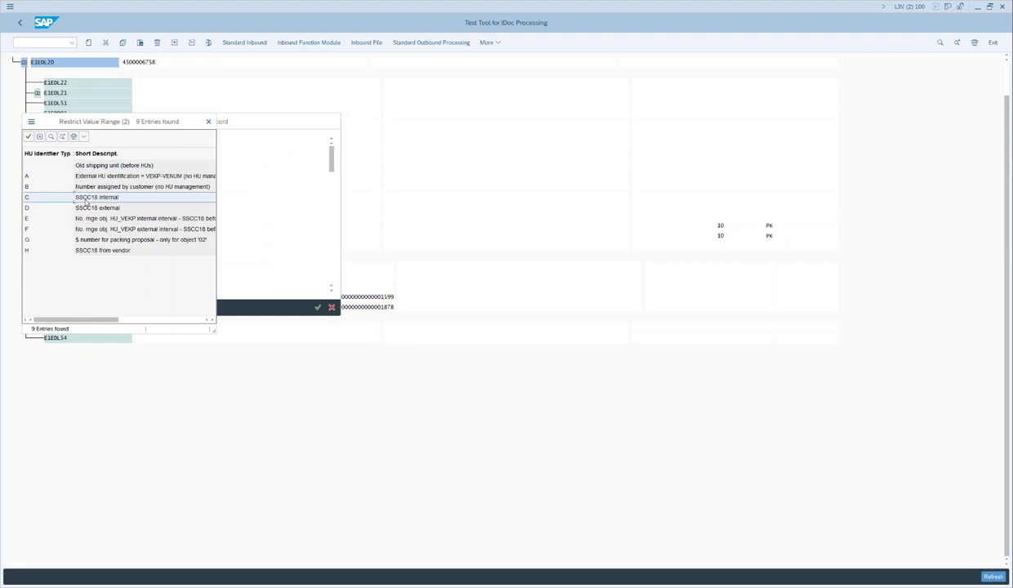
double_click(86, 201)
scroll(154, 256, "down", 2)
left_click(318, 307)
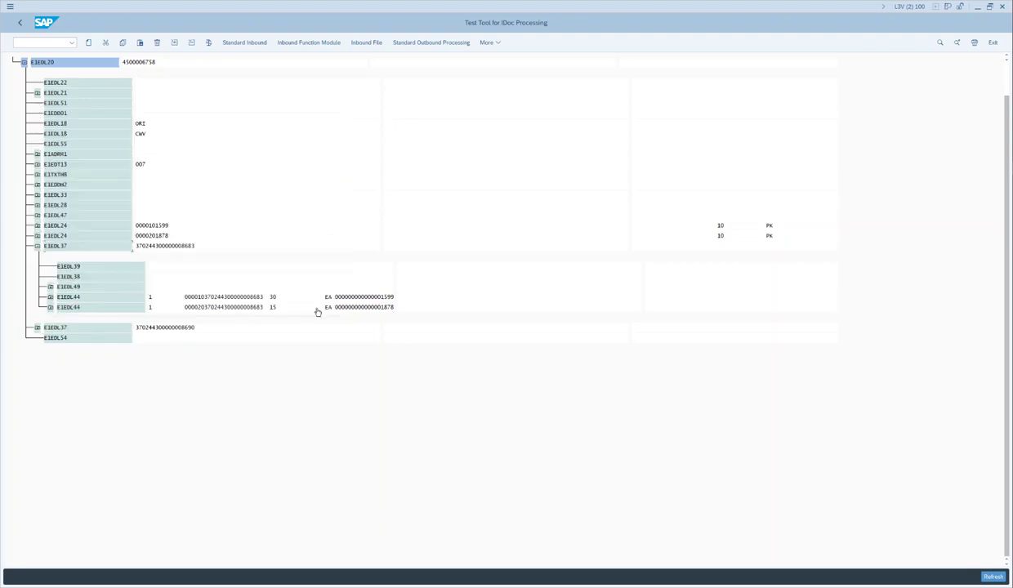
Set EXIDV to 1 in the POSNR 000010 and 000020 E1EDL44 records of the first handling unit
double_click(126, 299)
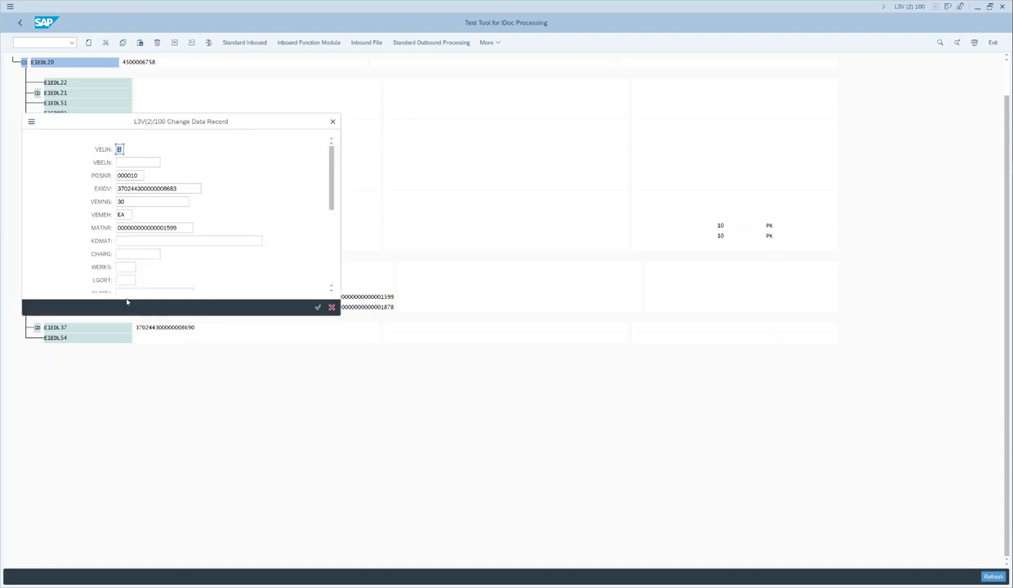
double_click(168, 187)
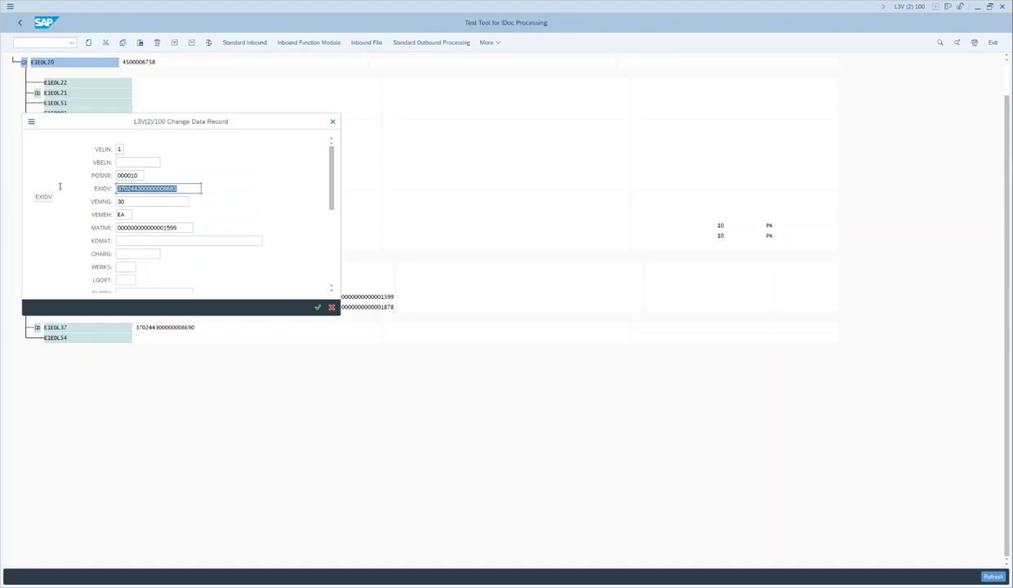
type("1")
key("Return")
double_click(123, 309)
left_click_drag(177, 188, 65, 199)
type("1")
key("Return")
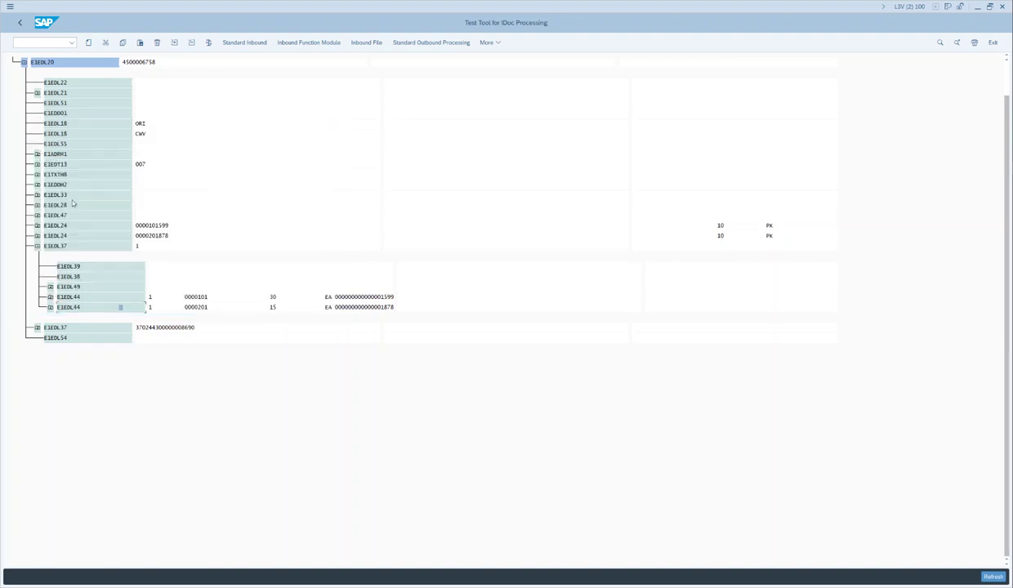
Set EXIDV to 2 and clear EXIDA in the second E1EDL37 handling unit record, then accept it
left_click(36, 245)
left_click(37, 256)
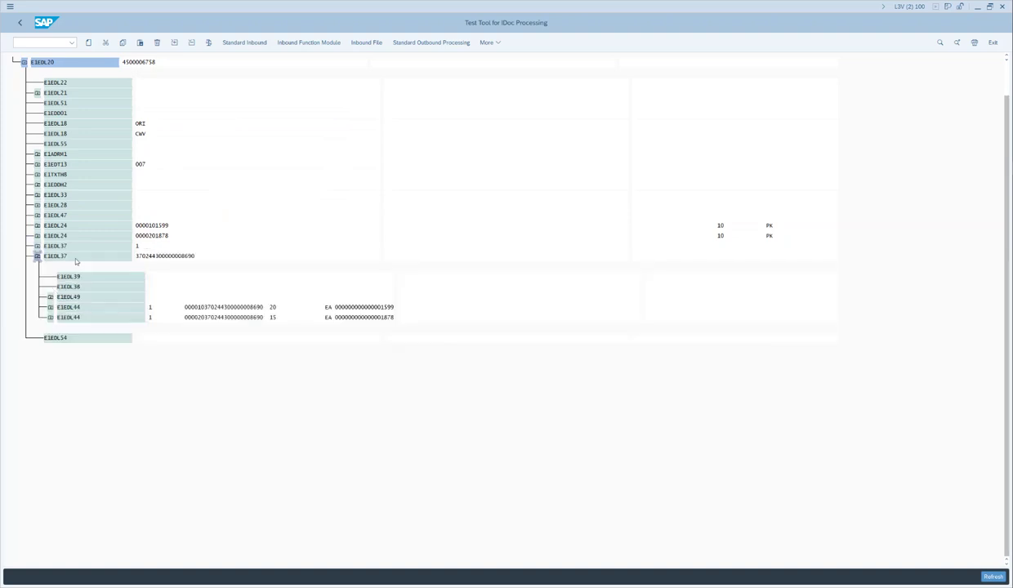
double_click(73, 253)
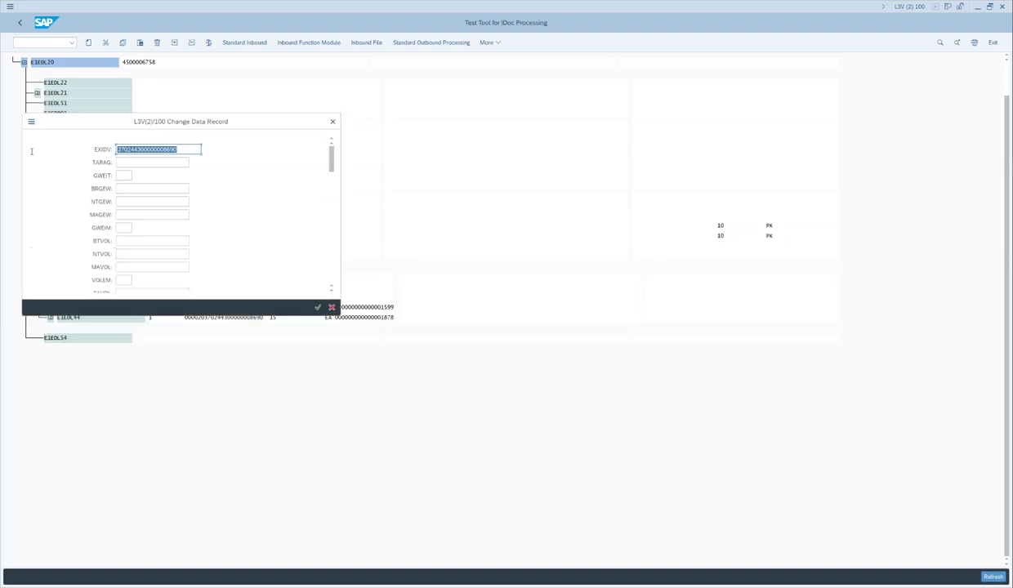
type("2")
left_click(240, 167)
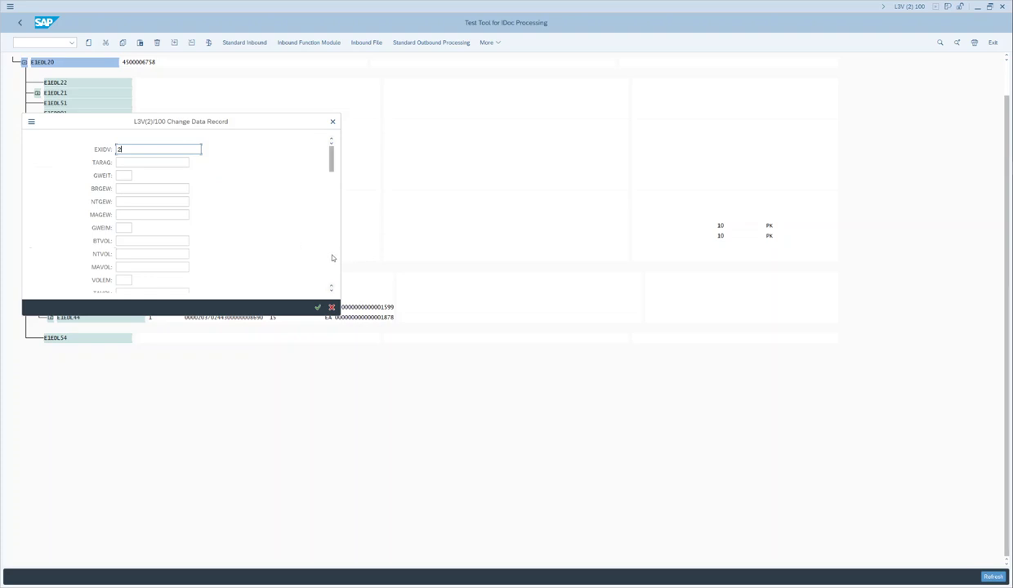
scroll(329, 259, "down", 10)
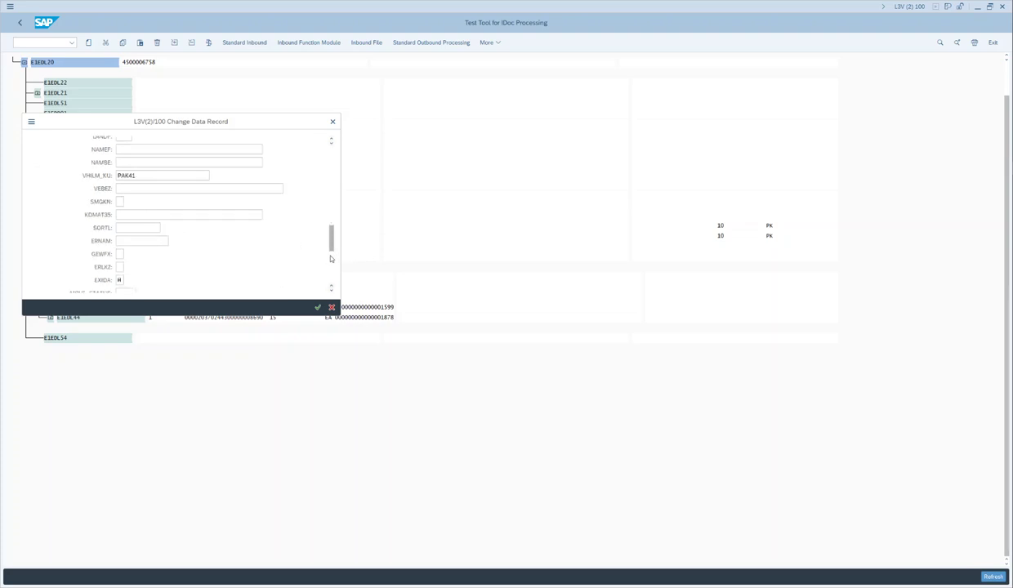
left_click_drag(124, 280, 101, 280)
key("Delete")
key("Return")
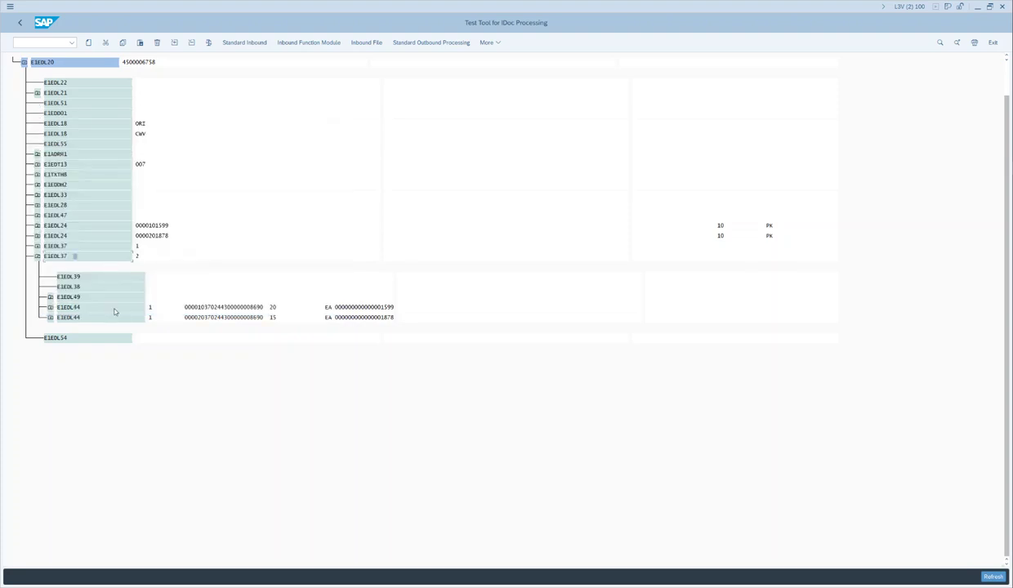
Replace EXIDV with 2 in the POSNR 000010 E1EDL44 record of the second handling unit and accept it
double_click(115, 309)
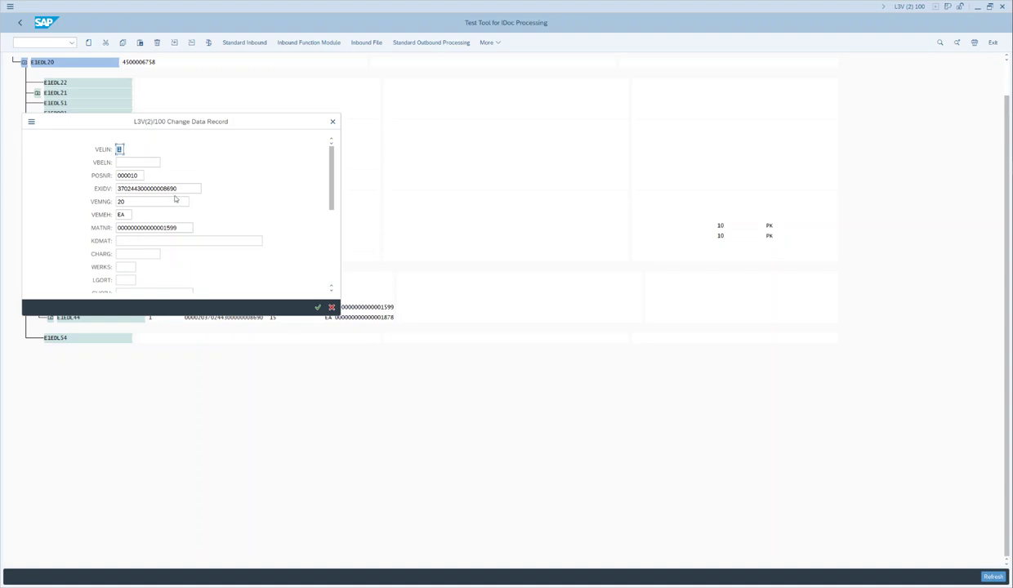
left_click_drag(171, 191, 34, 192)
type("2")
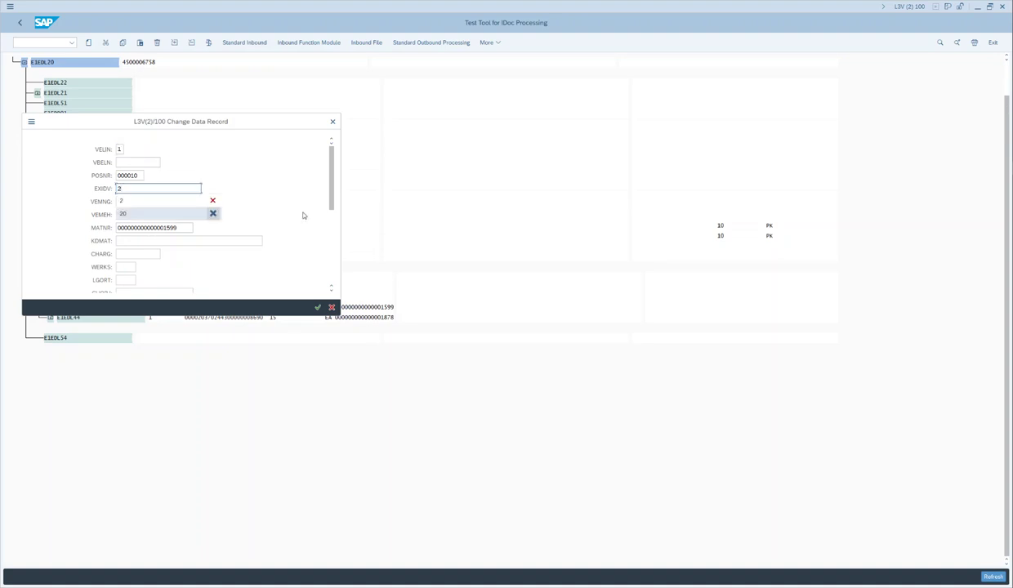
key("Return")
key("Return")
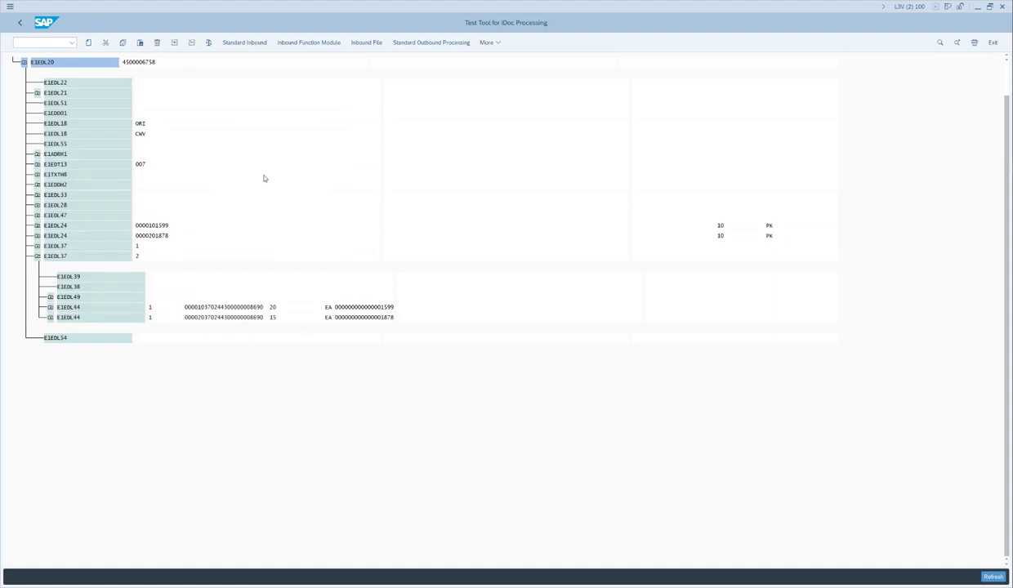
Replace EXIDV with 2 in the POSNR 000020 E1EDL44 record of the second handling unit and accept it
double_click(137, 319)
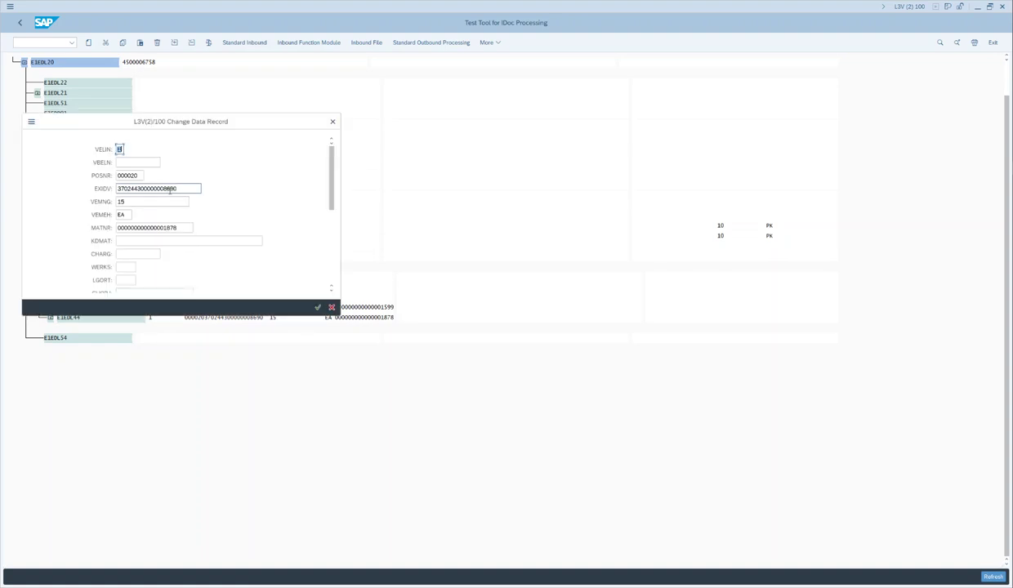
left_click_drag(170, 189, 82, 188)
type("2")
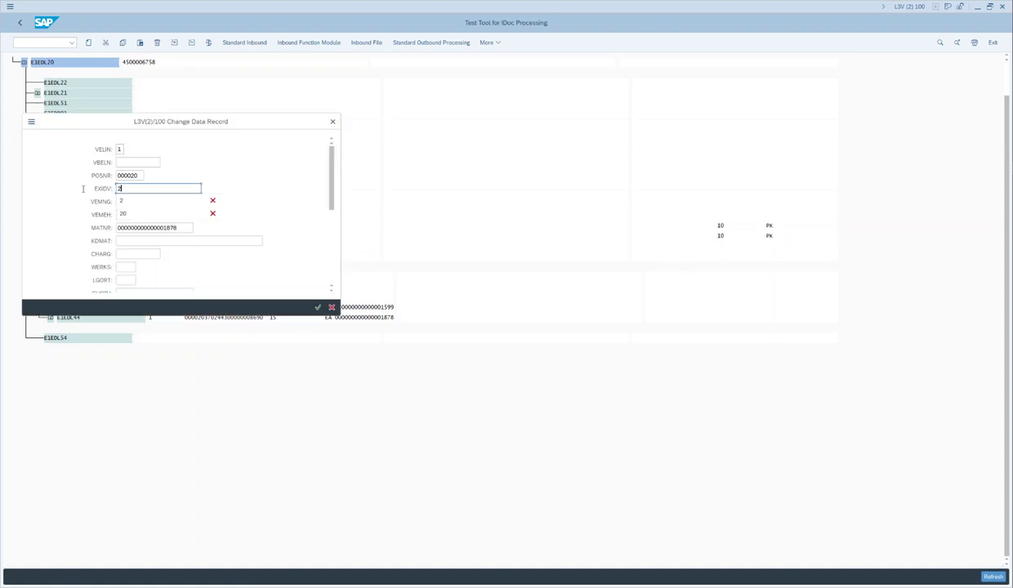
key("Return")
key("Return")
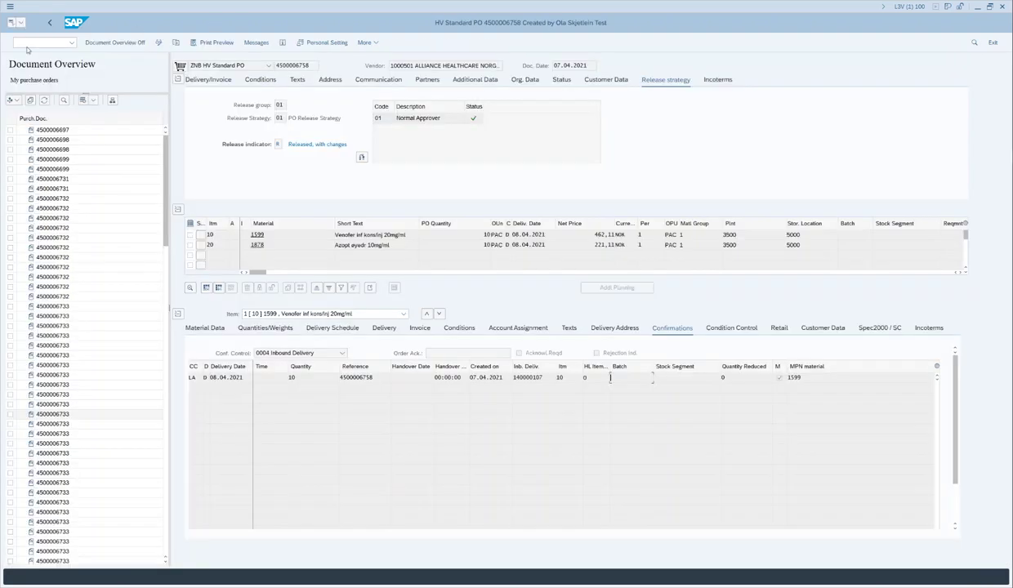
Switch to the purchase order session, run transaction SNRO there and open interval editing for number range object LE_SSCC
left_click(27, 46)
type("/n")
type("snro")
key("Return")
left_click(85, 77)
left_click(90, 89)
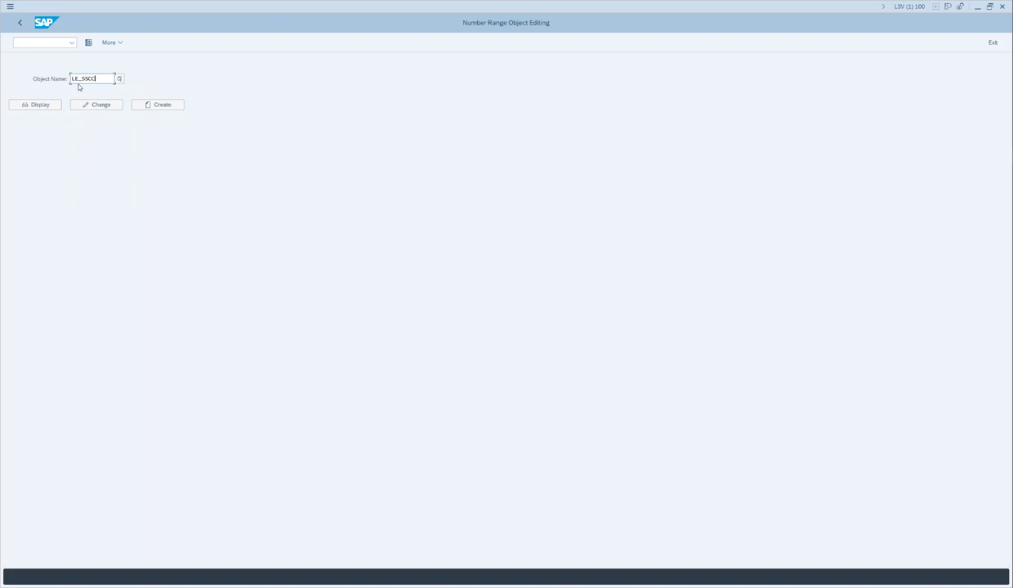
left_click(87, 46)
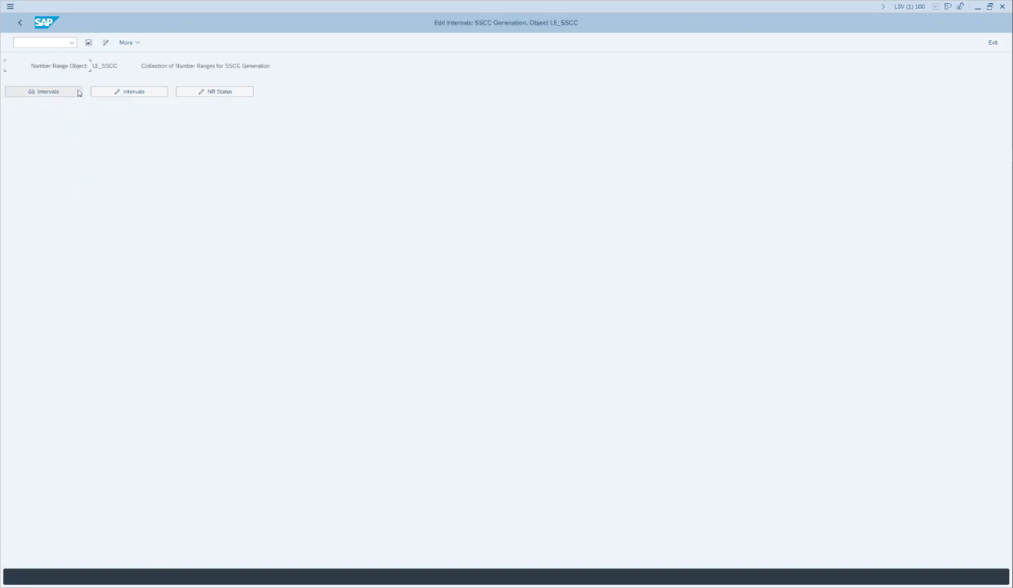
Display the LE_SSCC intervals and examine the number ranges, current status and external flag of intervals 01 and 02
left_click(79, 92)
left_click_drag(203, 76, 169, 76)
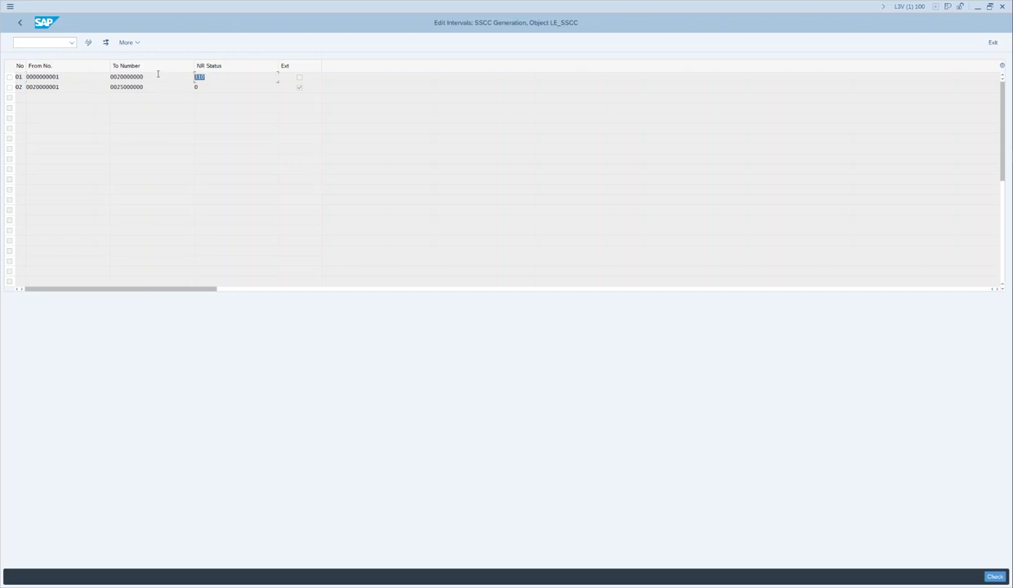
left_click_drag(143, 76, 59, 78)
left_click(146, 77)
left_click(148, 86)
left_click(299, 88)
left_click_drag(147, 87, 116, 89)
Return to the IDoc test tool and process the modified DESADV IDoc through standard inbound processing
key("alt+Tab")
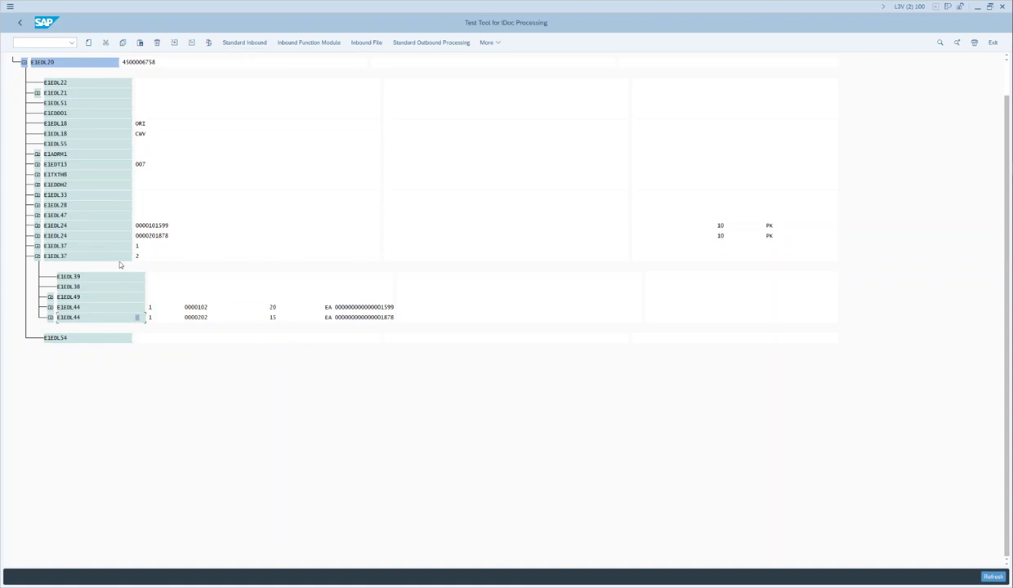
left_click(246, 43)
key("Return")
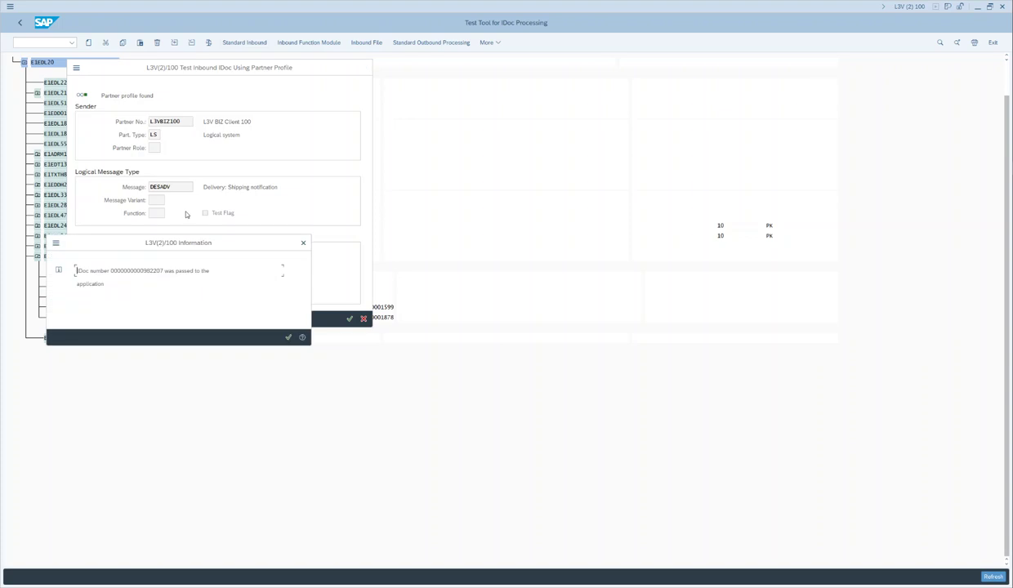
Switch to the IDoc list and check the status message of the newest DESADV IDoc
key("alt+Tab")
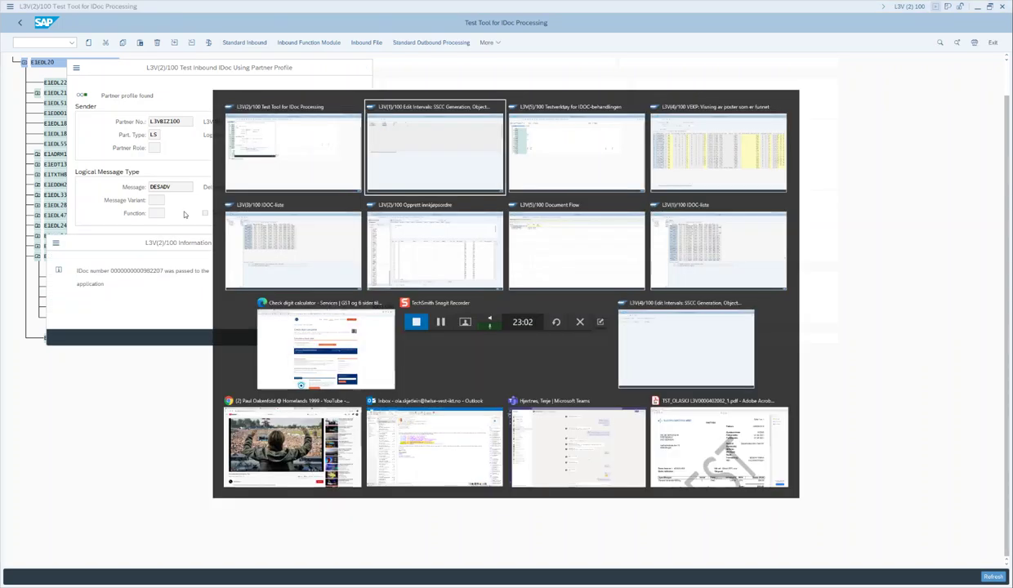
key("alt+Tab")
key("alt+Tab")
key("alt+Tab")
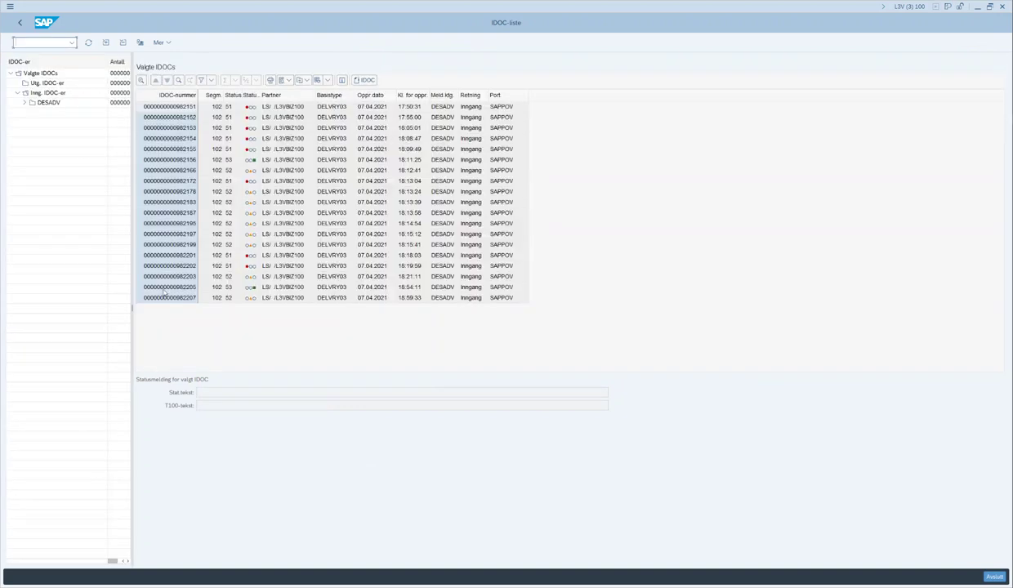
left_click(250, 302)
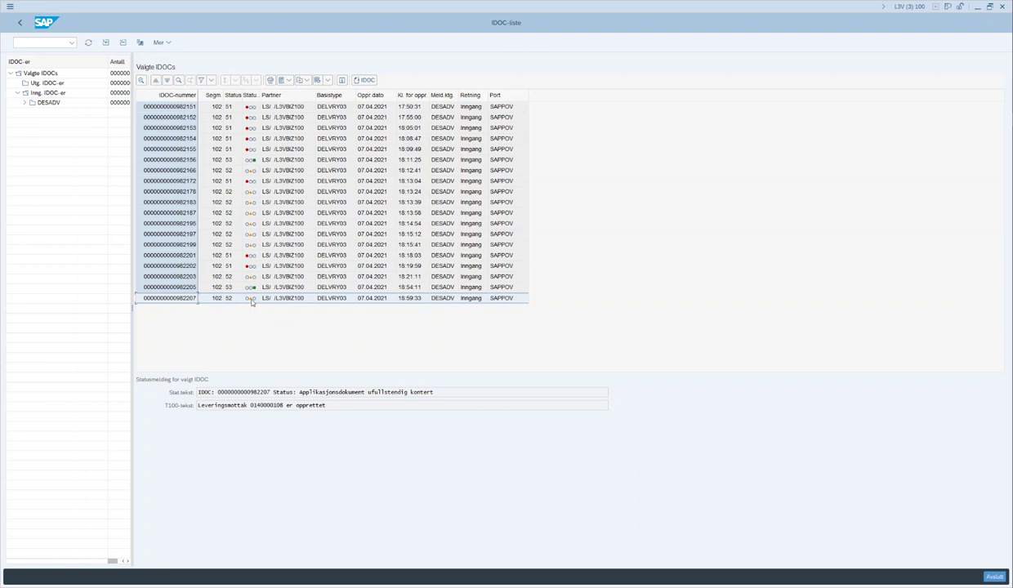
left_click_drag(283, 405, 249, 405)
Switch to the purchase order creation session and display the newly created order with its item 10 confirmations
key("alt+Tab")
key("alt+Tab")
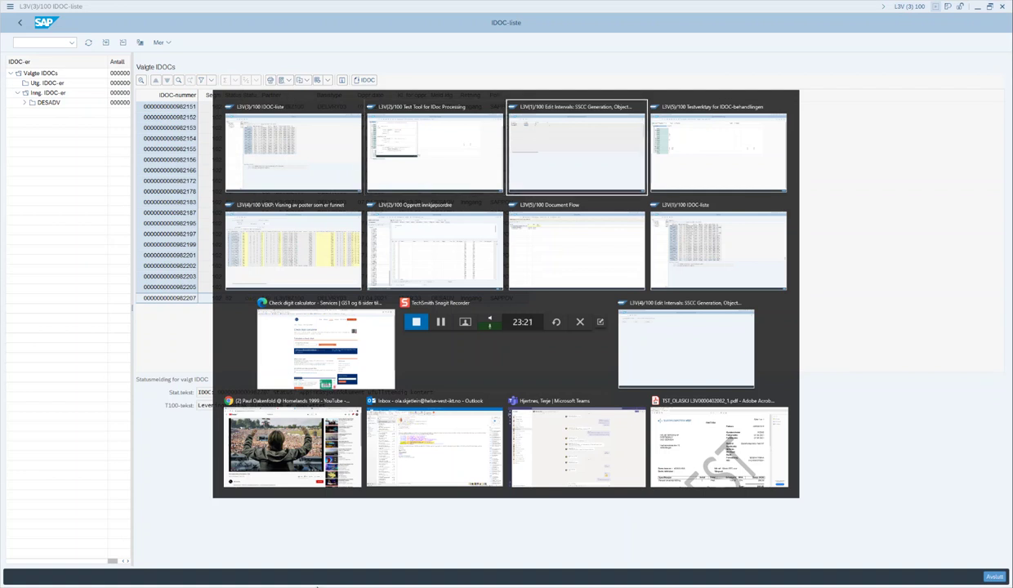
key("alt+Tab")
key("alt+Tab")
key("alt+Tab")
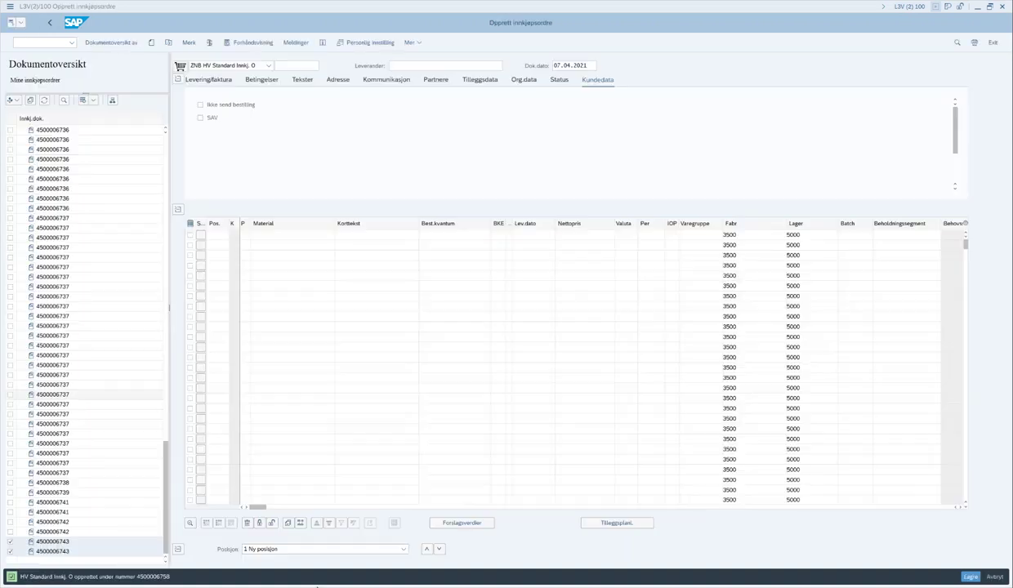
left_click(168, 42)
key("Return")
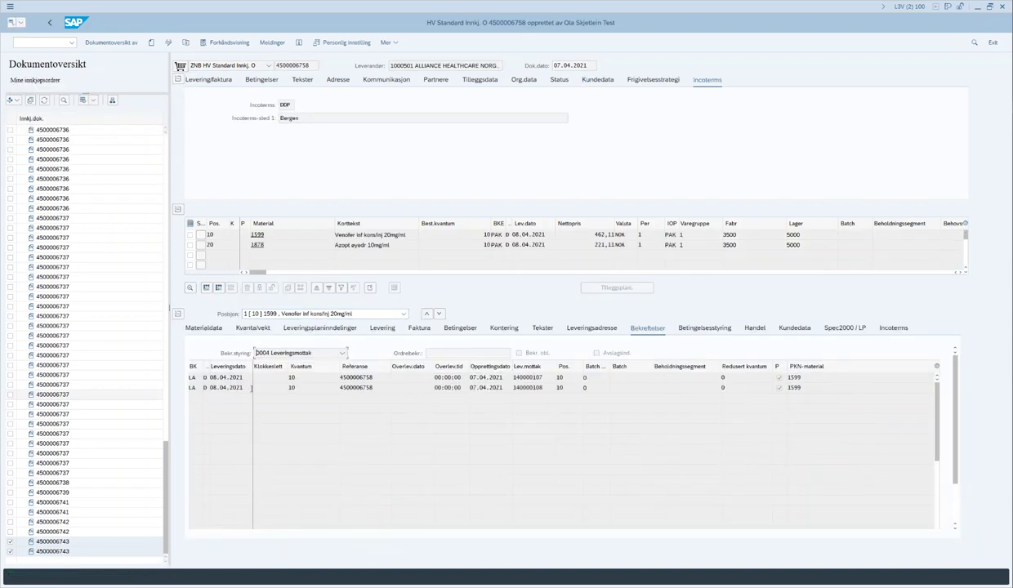
Open the newest inbound delivery from the item 10 confirmations and display its handling units
left_click_drag(540, 387, 485, 383)
double_click(530, 388)
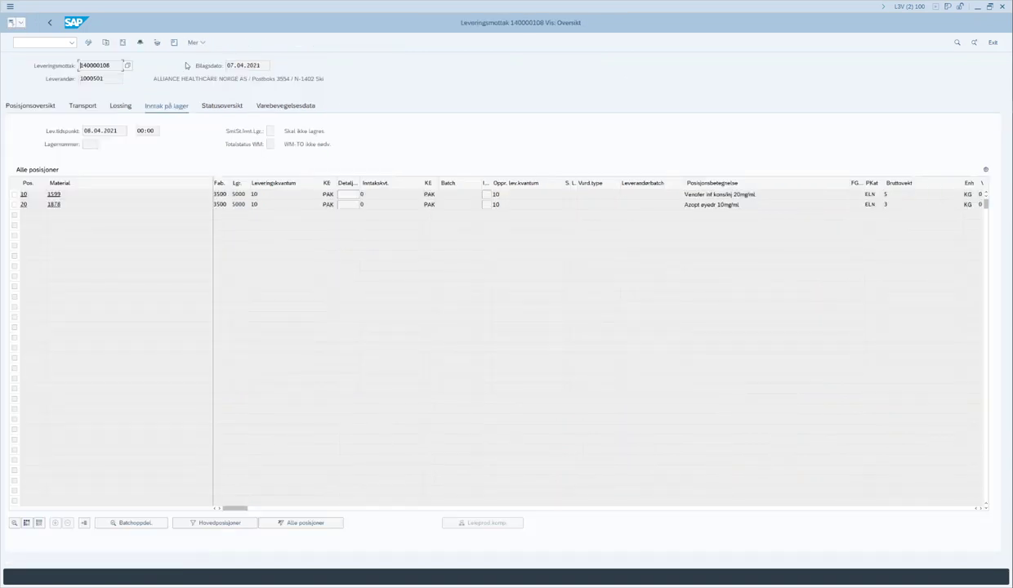
left_click(156, 42)
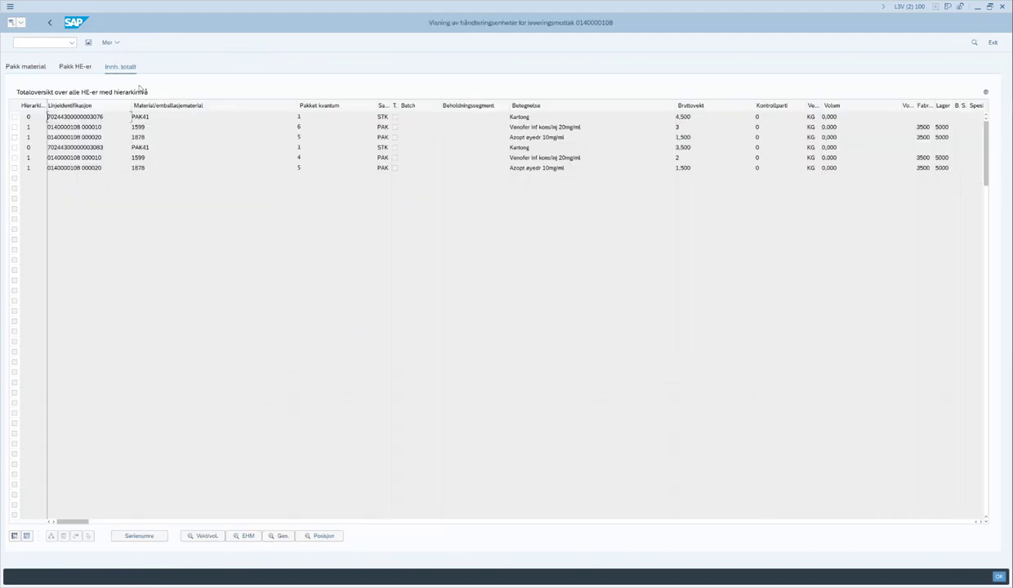
Examine the first handling unit's SSCC identifier and its leading digits in the total contents overview
double_click(89, 118)
left_click(102, 127)
left_click_drag(68, 117, 45, 116)
left_click(112, 116)
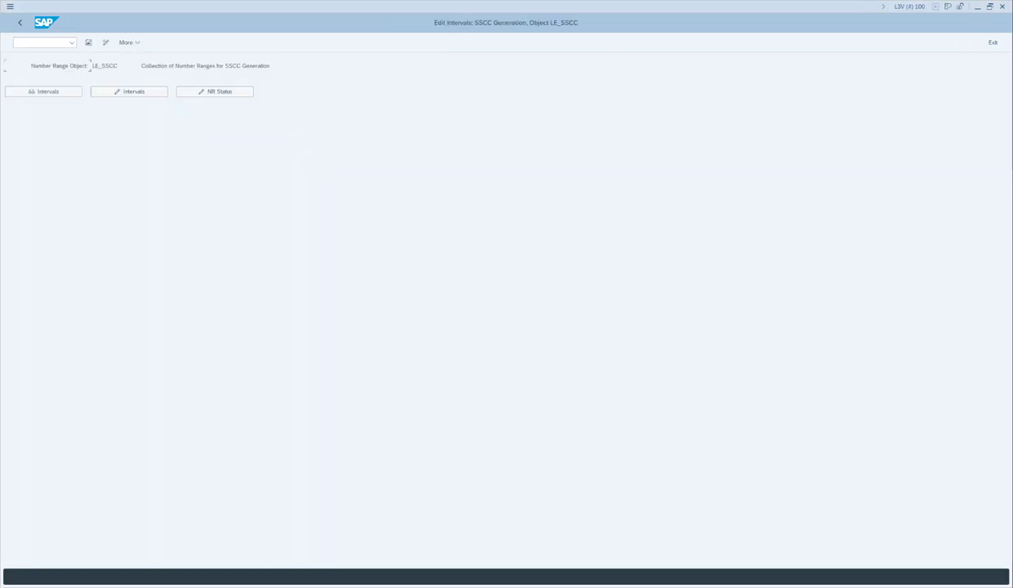
Recheck the LE_SSCC number range intervals and compare them with the final digits of the second handling unit's identifier
left_click(67, 90)
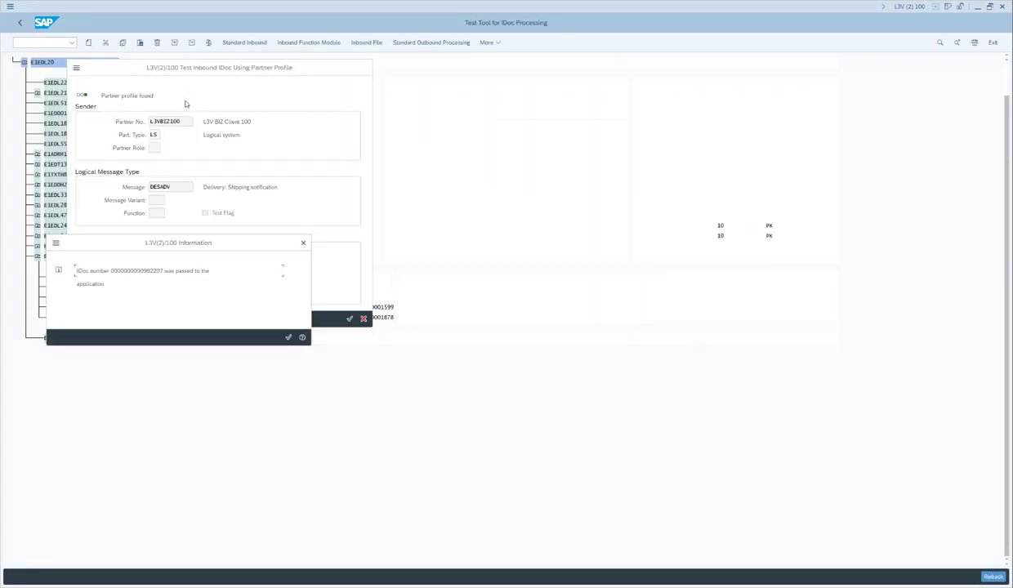
key("alt+Tab")
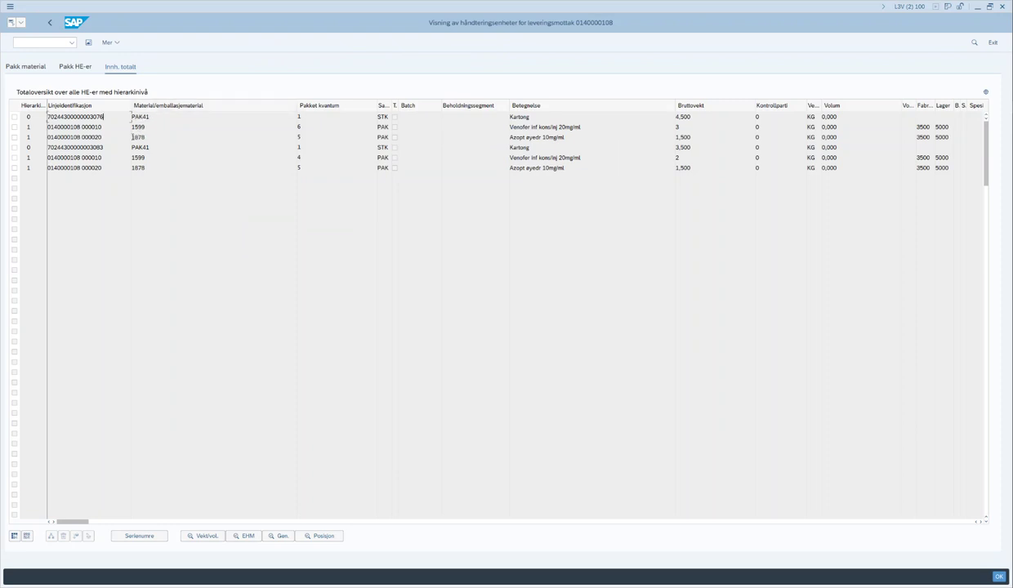
left_click_drag(103, 149, 93, 149)
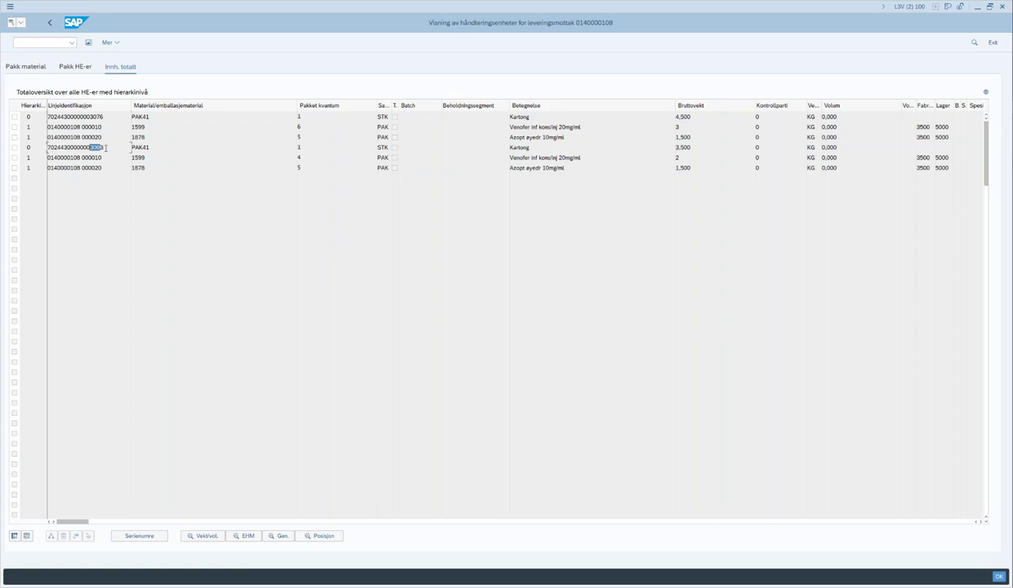